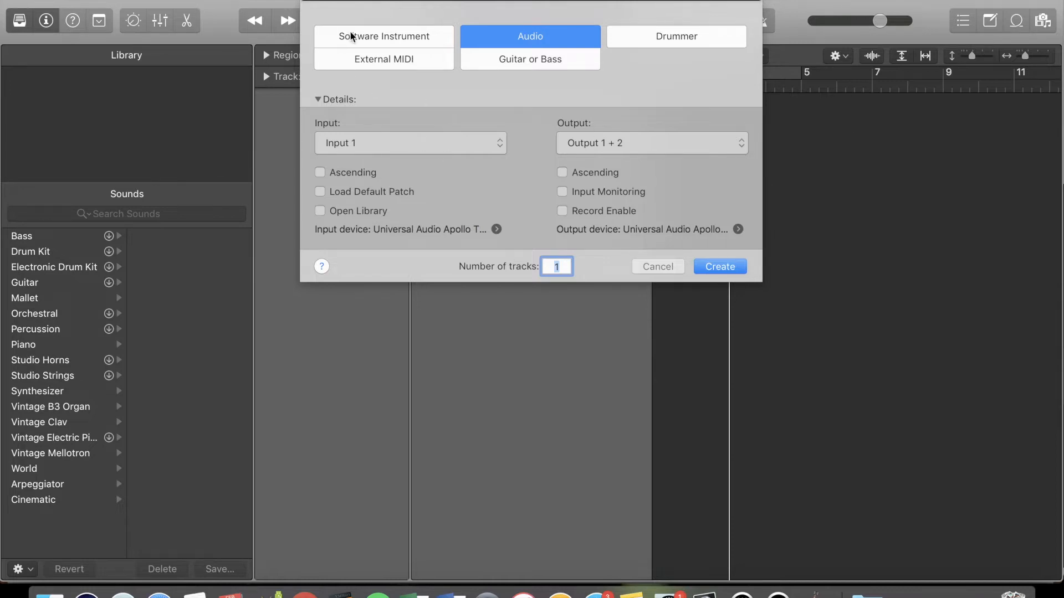
# Choose Audio as the type for the new track.
pyautogui.click(365, 37)
pyautogui.click(514, 39)
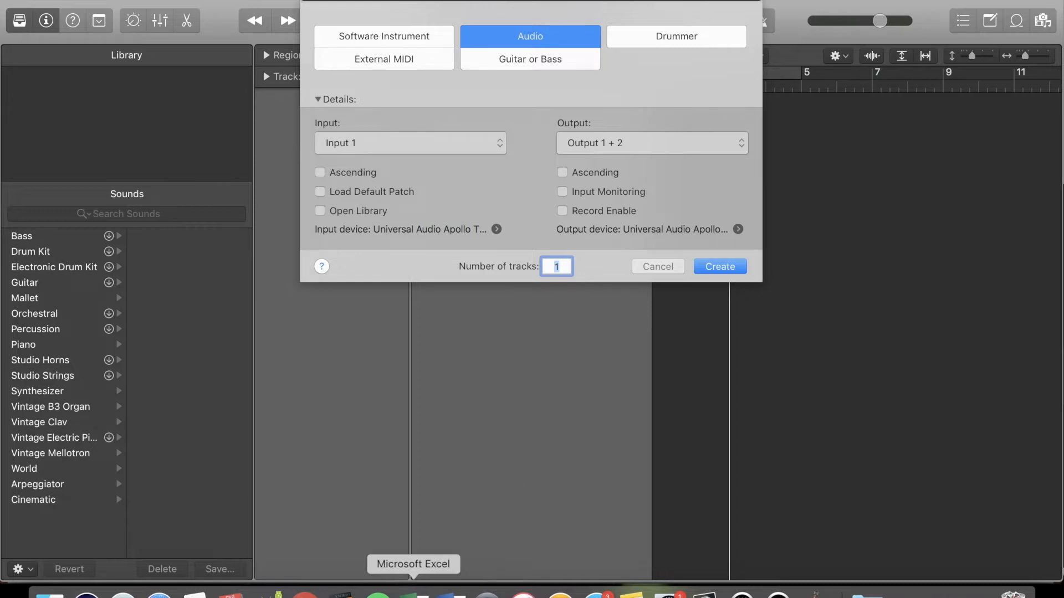
# Switch to the browser and view the product images of the Alesis iO2 Express and the Universal Audio Apollo Twin MKII QUAD.
pyautogui.click(305, 592)
pyautogui.click(288, 6)
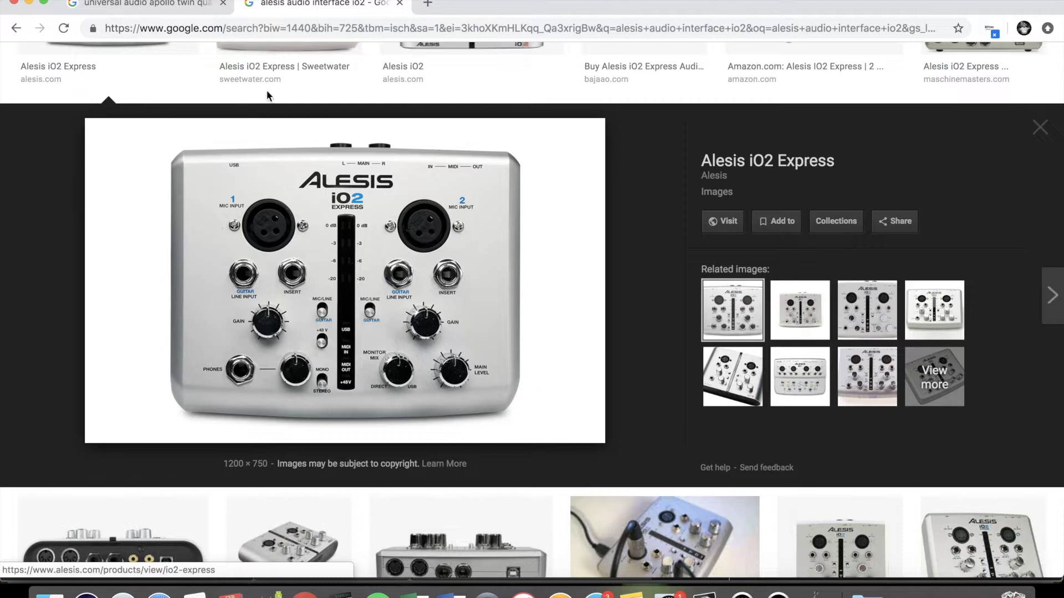
pyautogui.click(154, 7)
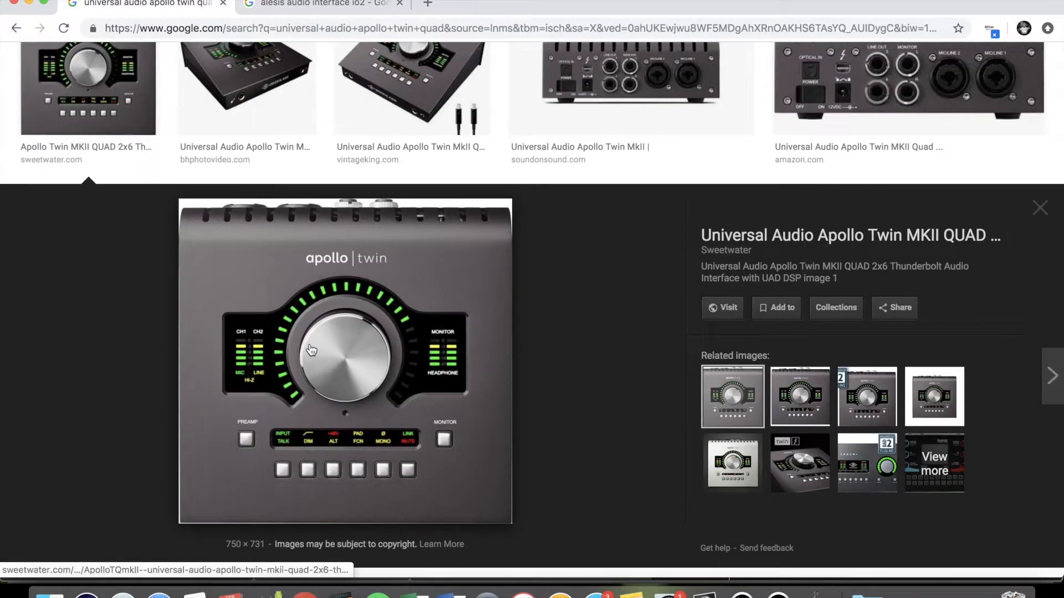
# Switch to the Universal Audio Console, inspect the Auto-Tune RT insert on the Analog 1 channel, and minimize the Console.
pyautogui.click(742, 593)
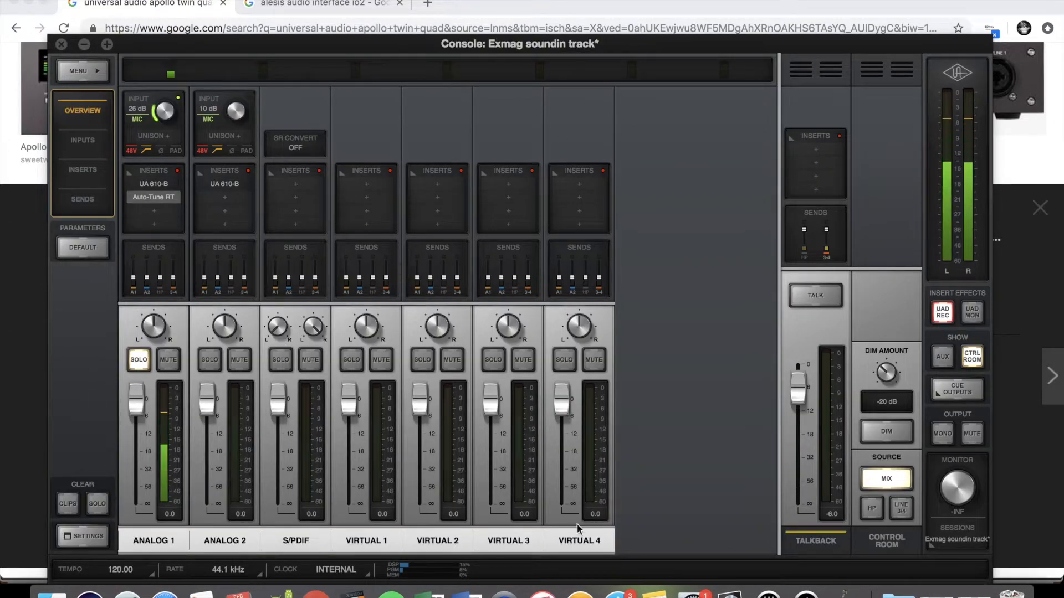
pyautogui.click(159, 198)
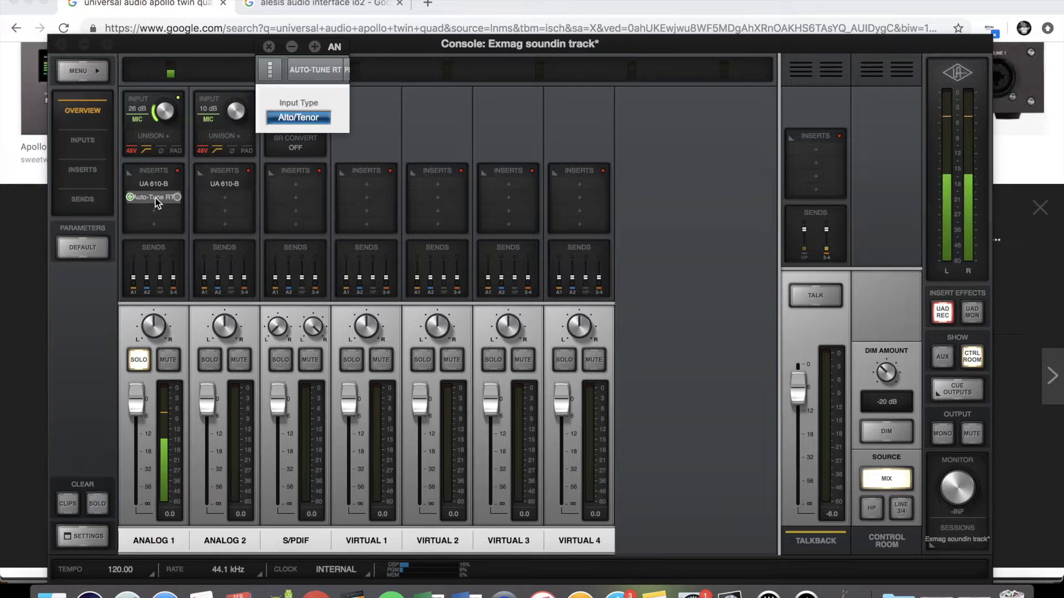
pyautogui.click(321, 114)
pyautogui.press('super+w')
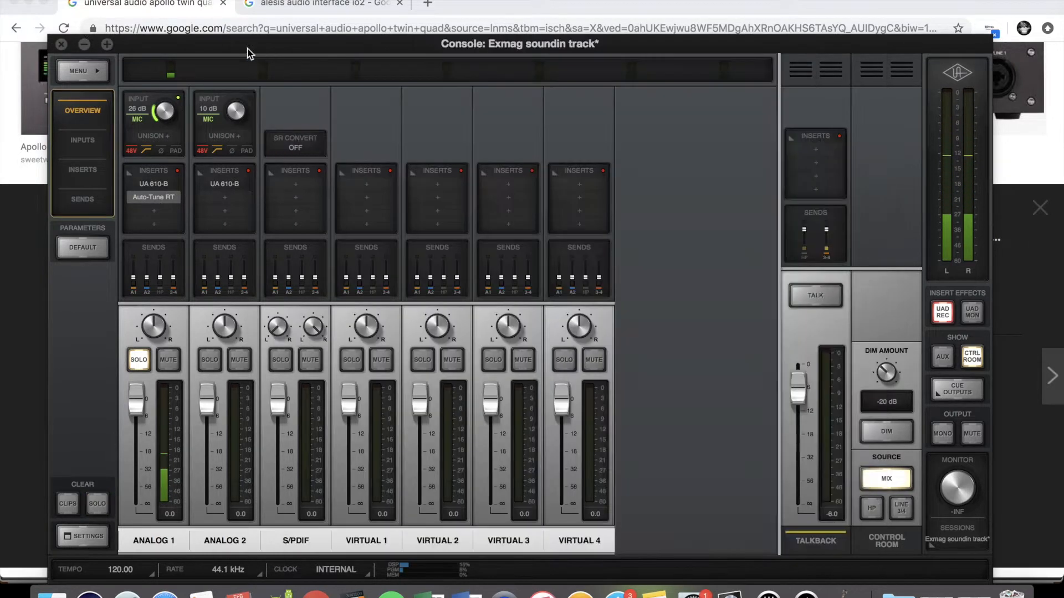
pyautogui.click(84, 47)
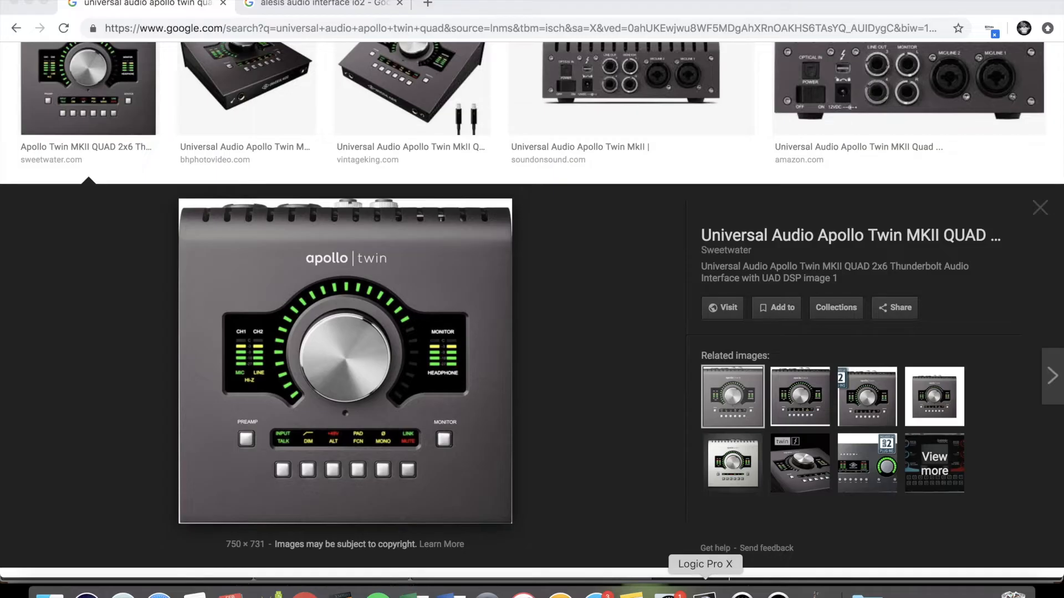
# Review the input and output device preferences in Logic Pro X, alongside the Apollo Twin image in the browser and the Console mixer.
pyautogui.click(709, 592)
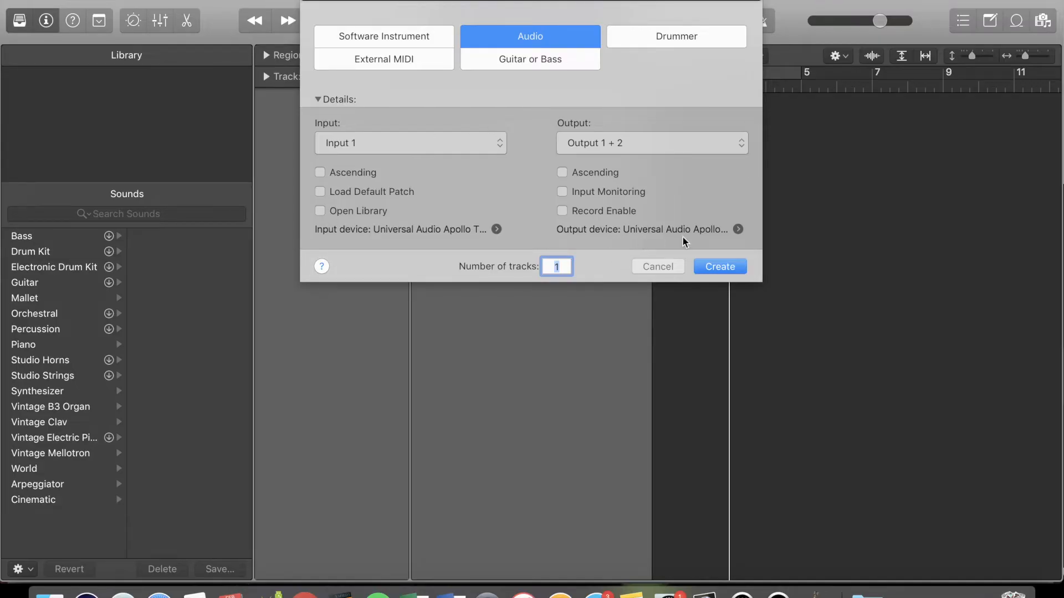
pyautogui.click(496, 230)
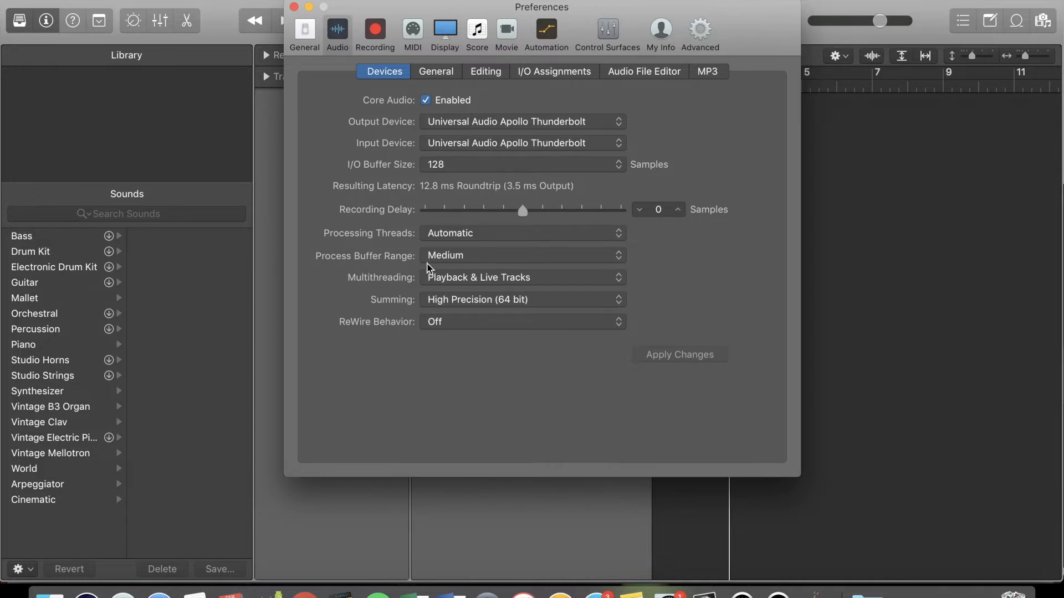
pyautogui.click(305, 594)
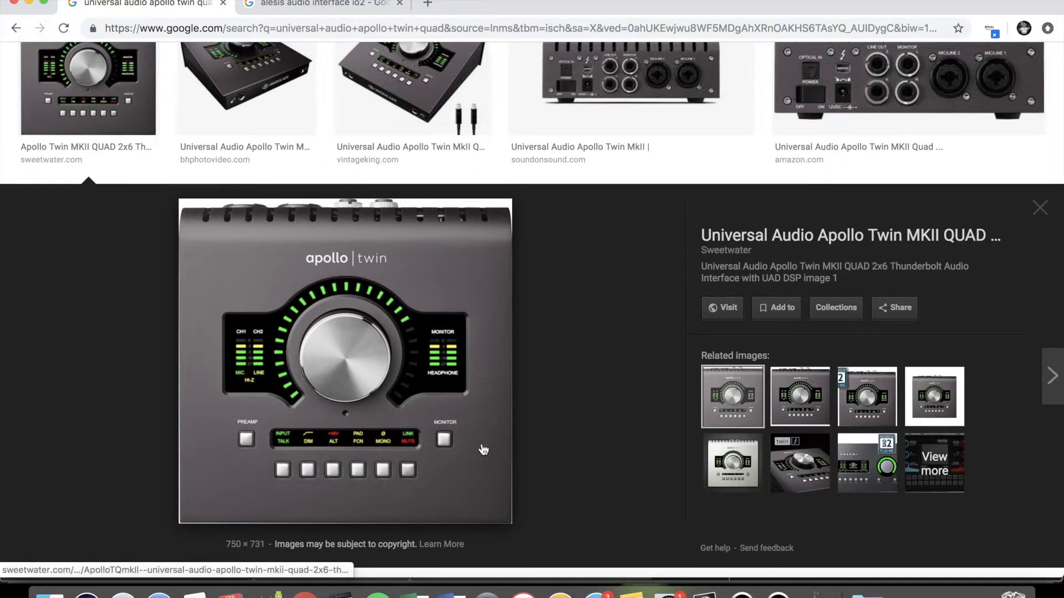
pyautogui.click(705, 592)
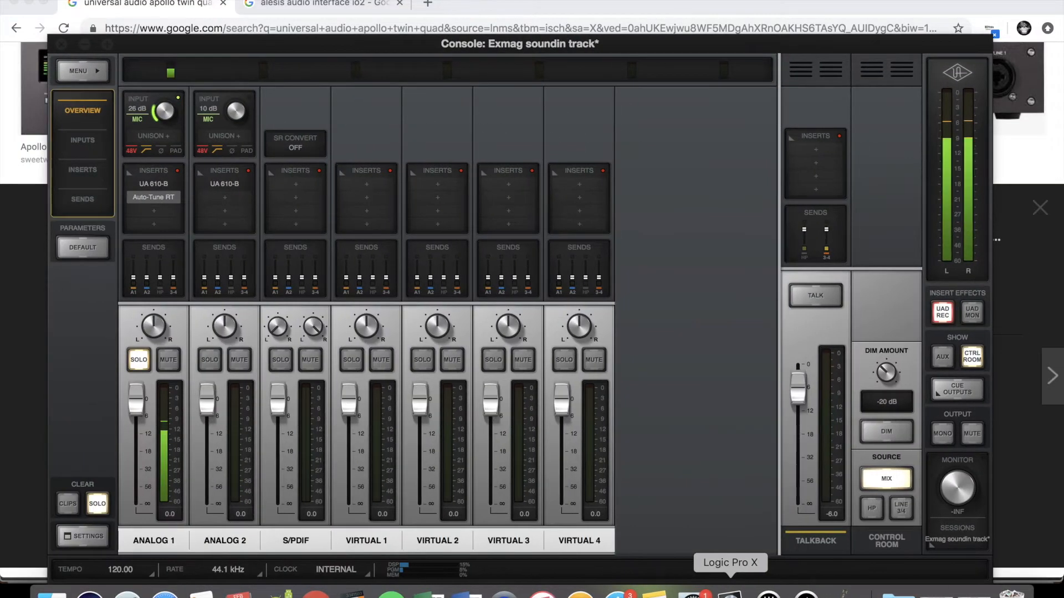
pyautogui.click(731, 591)
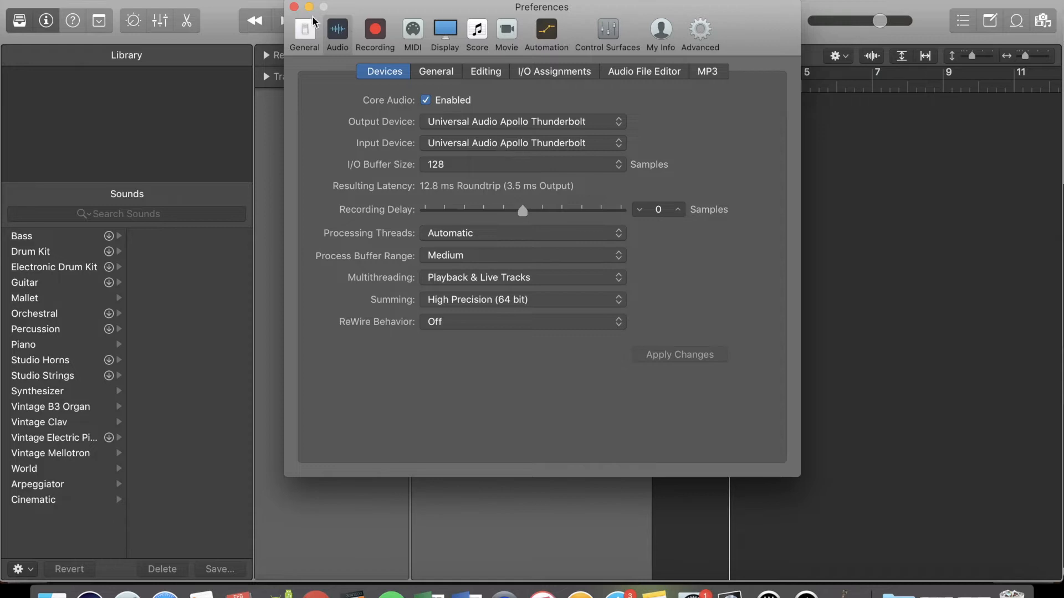
pyautogui.click(294, 7)
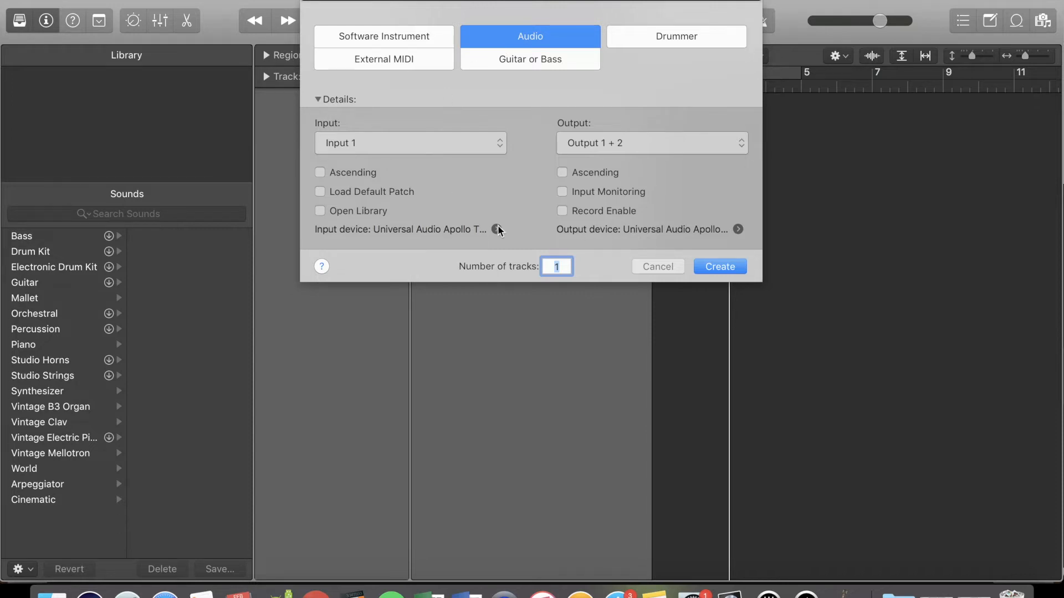
# Create one audio track with Input 1 and Output 1 + 2, and turn on its input monitoring.
pyautogui.click(738, 268)
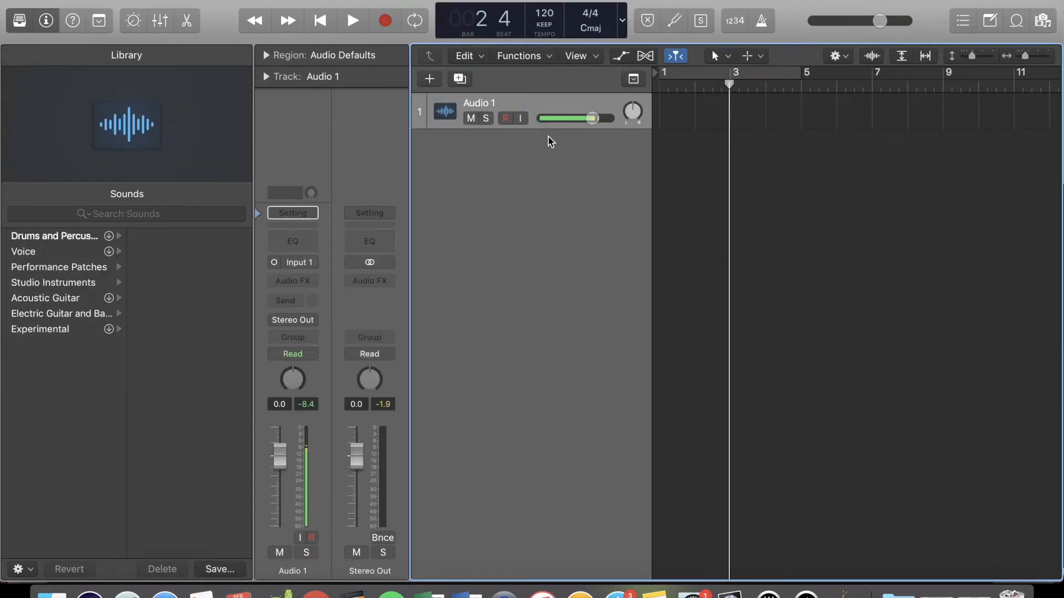
pyautogui.click(521, 119)
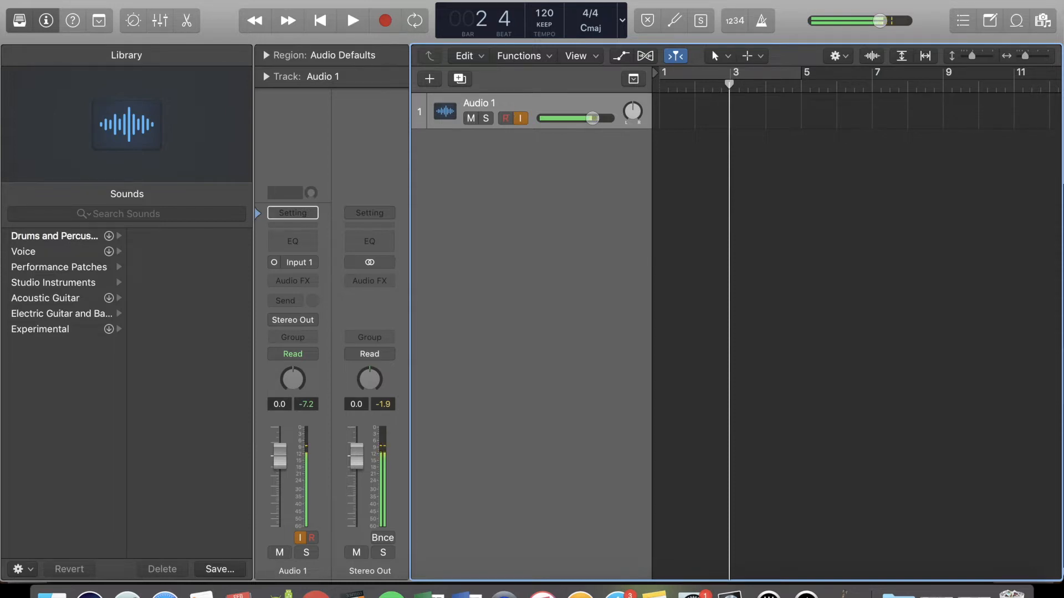
# Switch Low Latency Mode off and back on in the general audio preferences, and close the preferences.
pyautogui.click(117, 0)
pyautogui.moveTo(61, 0)
pyautogui.moveTo(78, 16)
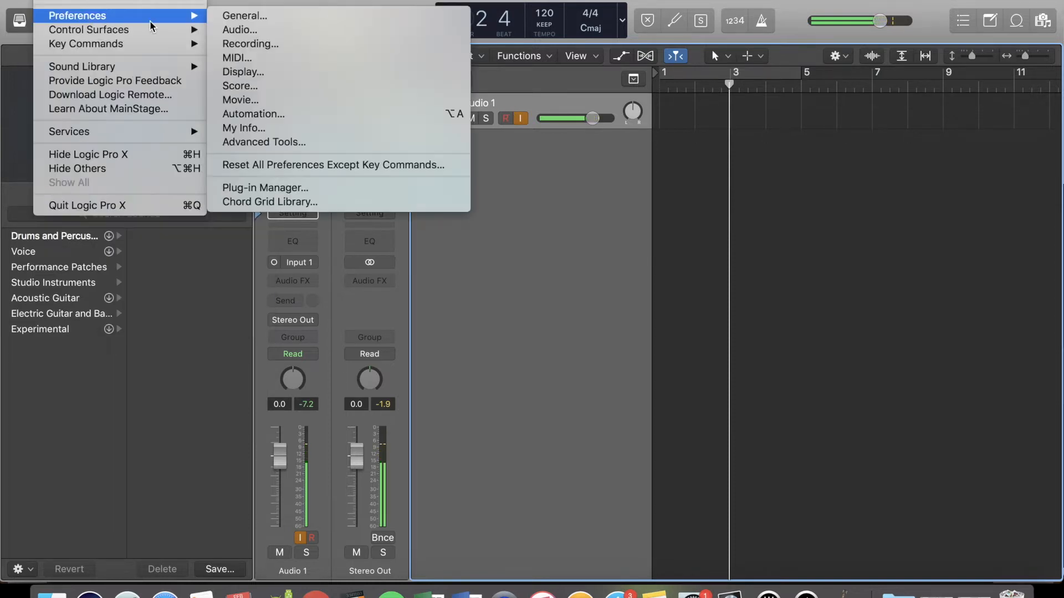
pyautogui.click(239, 30)
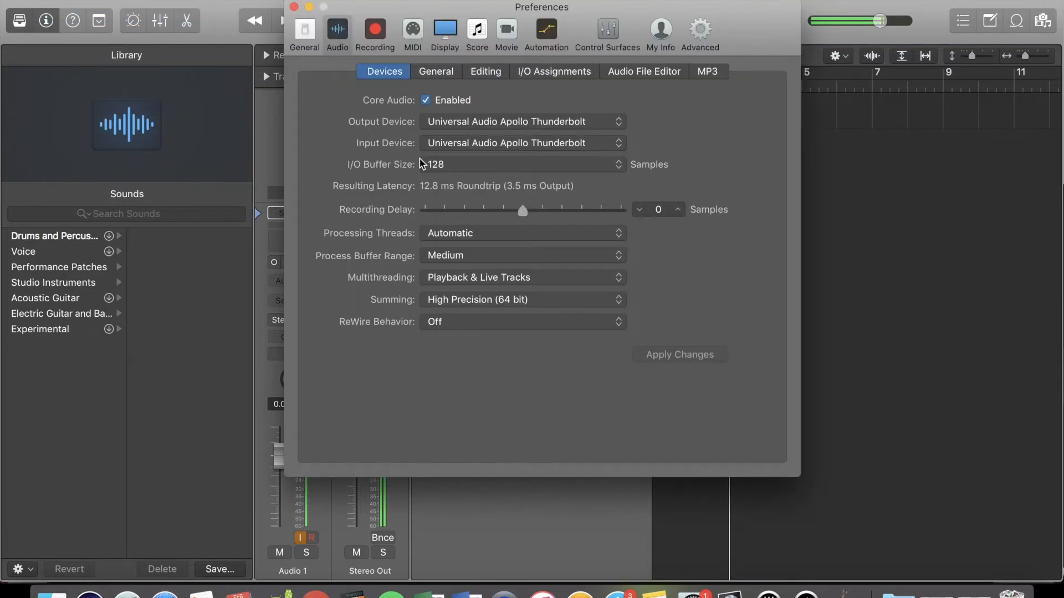
pyautogui.click(433, 74)
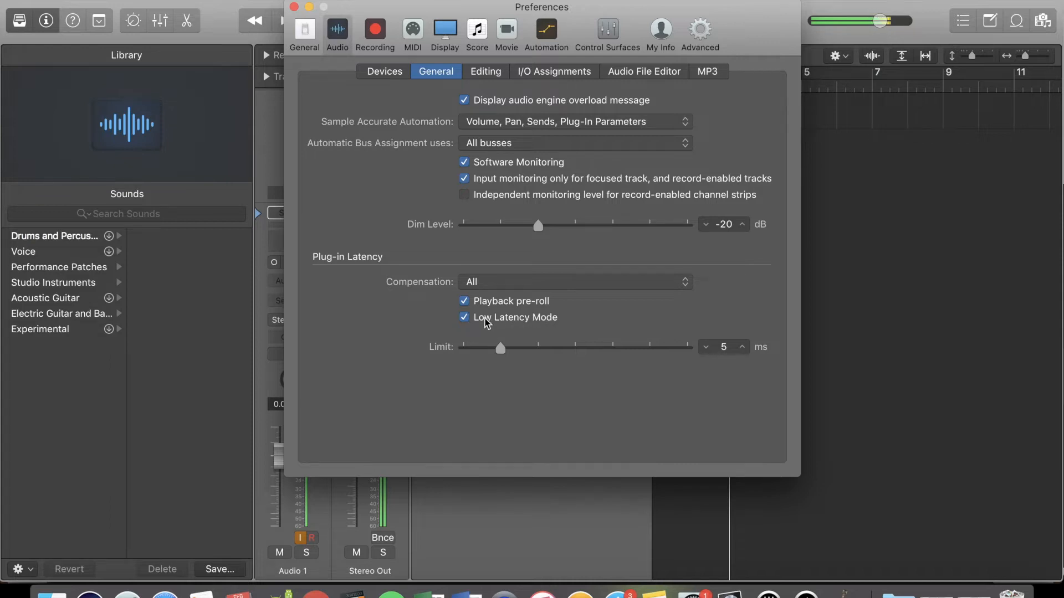
pyautogui.click(466, 318)
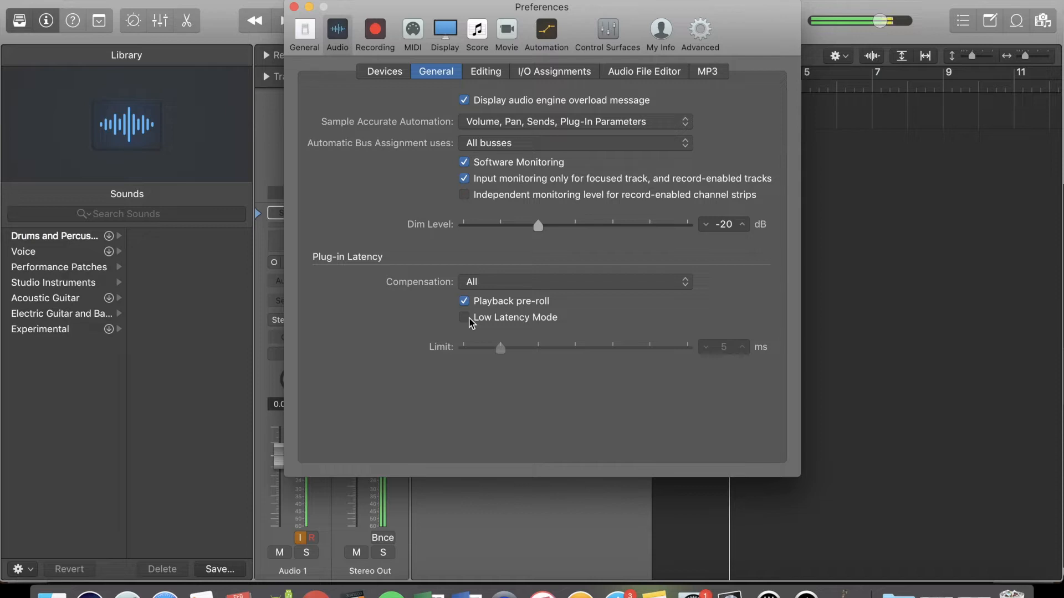
pyautogui.click(468, 318)
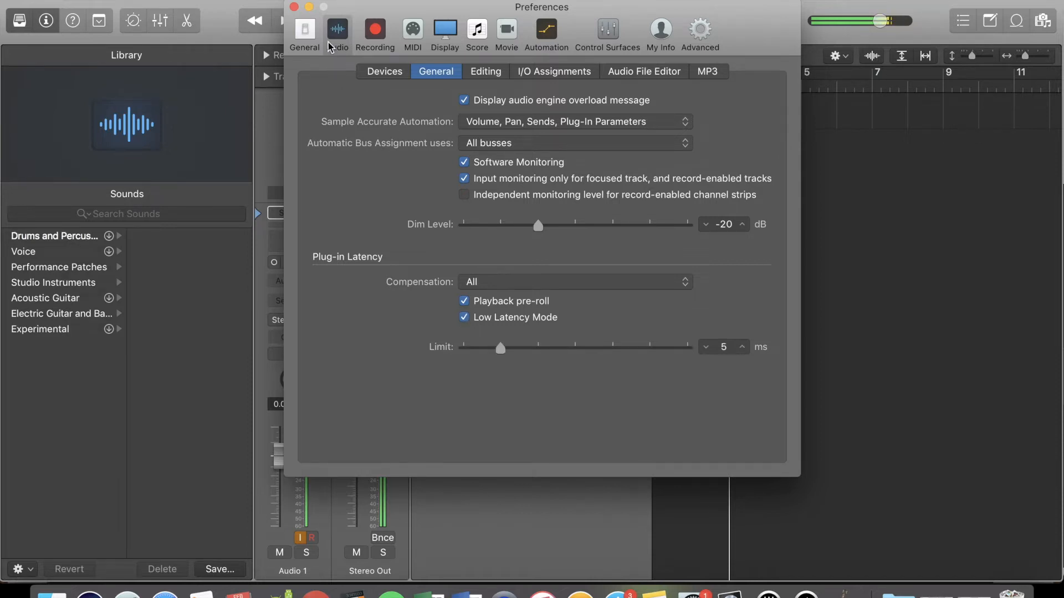
pyautogui.click(293, 7)
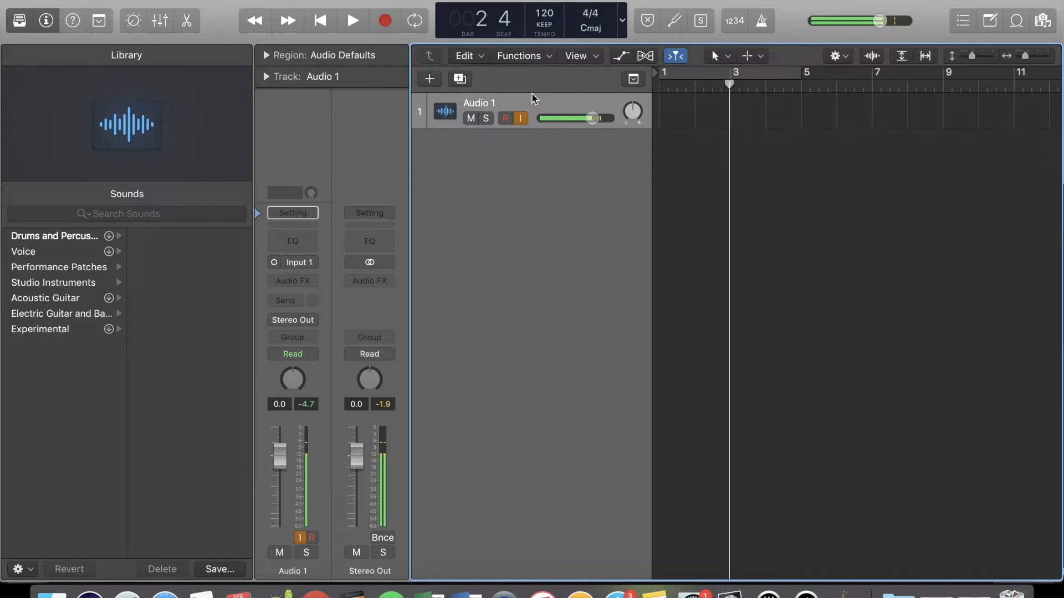
# Turn input monitoring off and back on for the Audio 1 track.
pyautogui.click(521, 123)
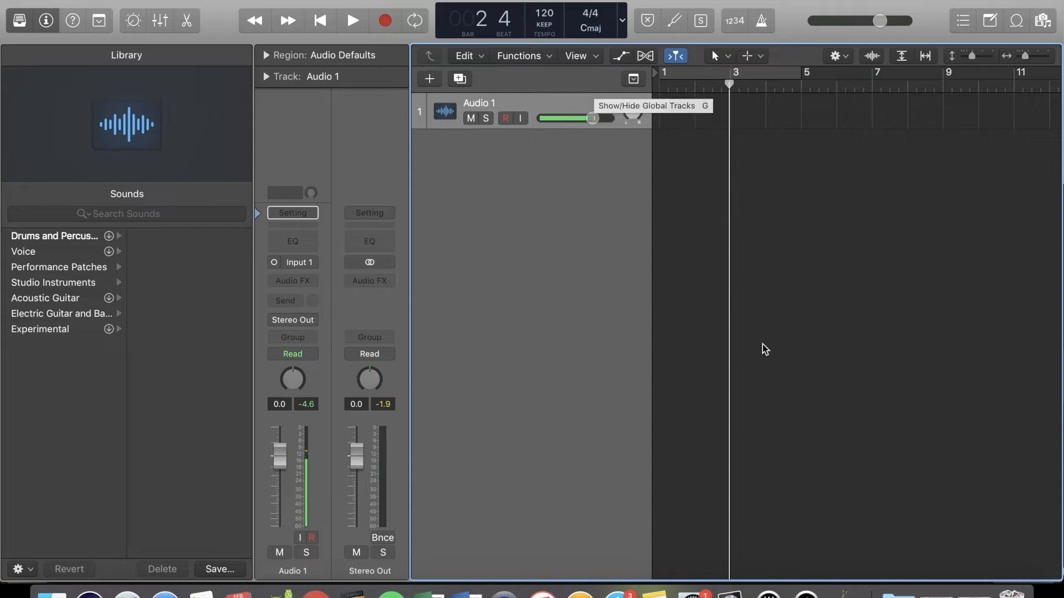
pyautogui.click(523, 117)
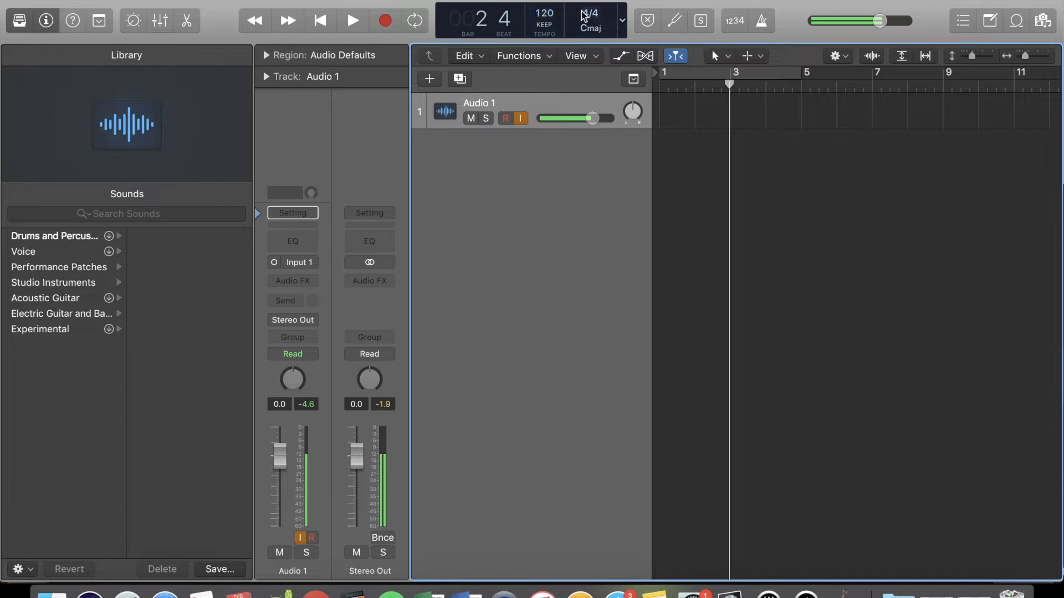
# Set the project tempo to 133 and play the project with the metronome turned on.
pyautogui.moveTo(544, 14); pyautogui.dragTo(544, 21)
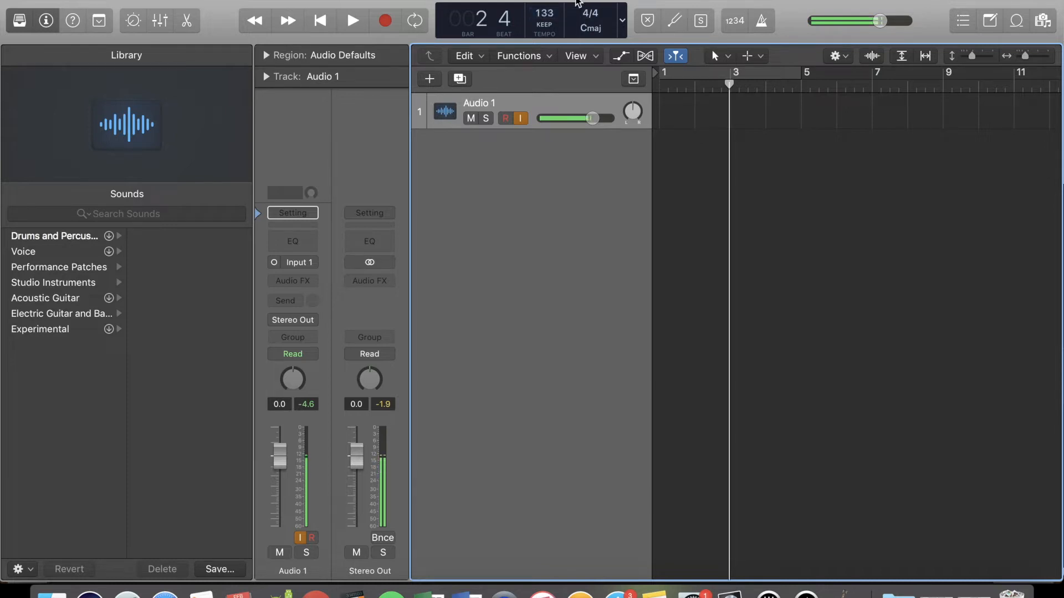
pyautogui.click(765, 21)
pyautogui.press('space')
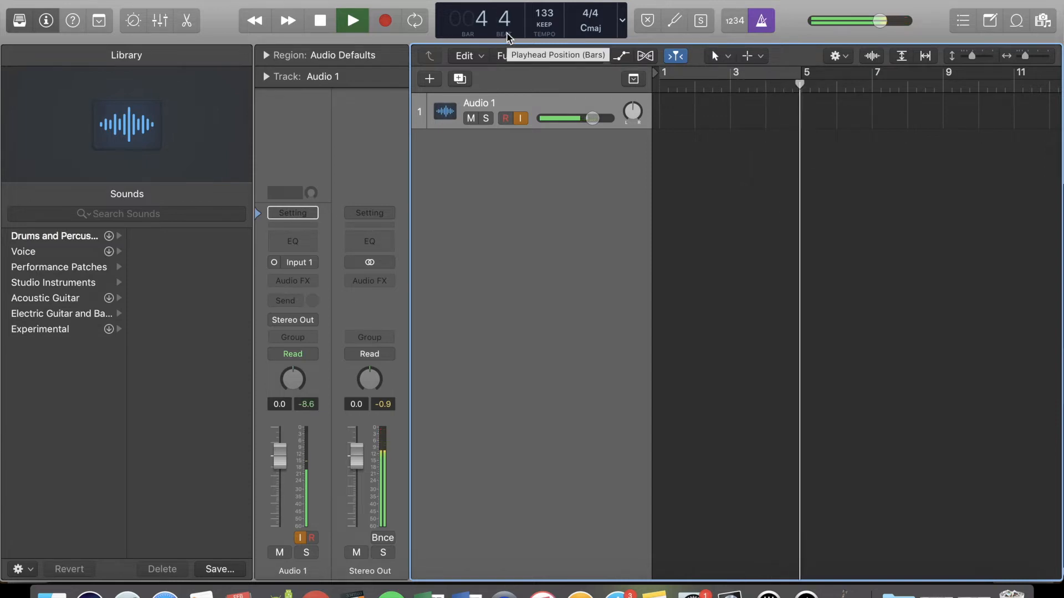
# Set the project tempo to 119 during playback, and stop with the playhead back at bar 1.
pyautogui.moveTo(543, 11); pyautogui.dragTo(543, 44)
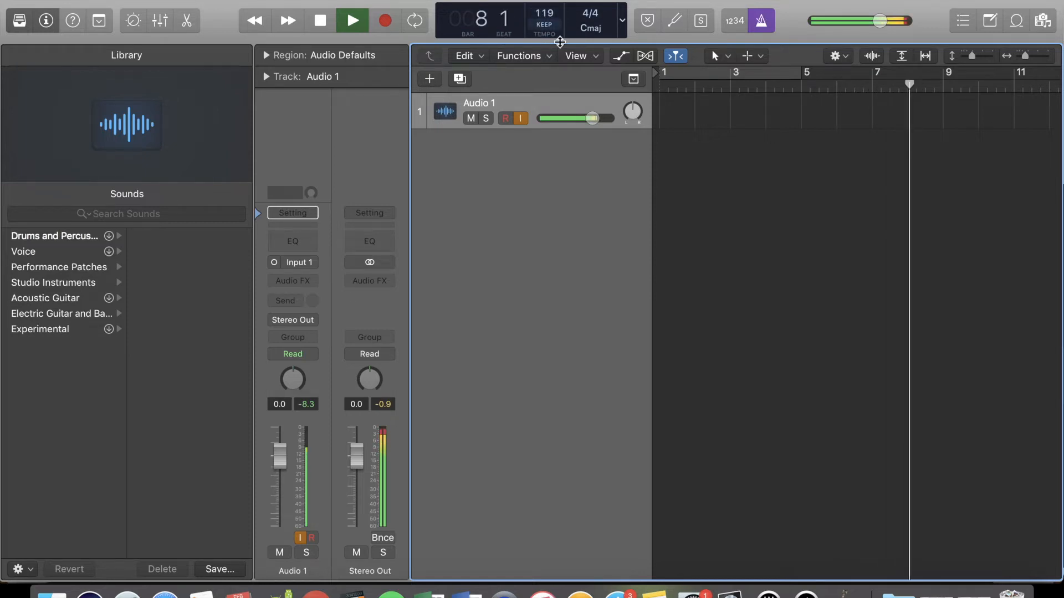
pyautogui.press('space')
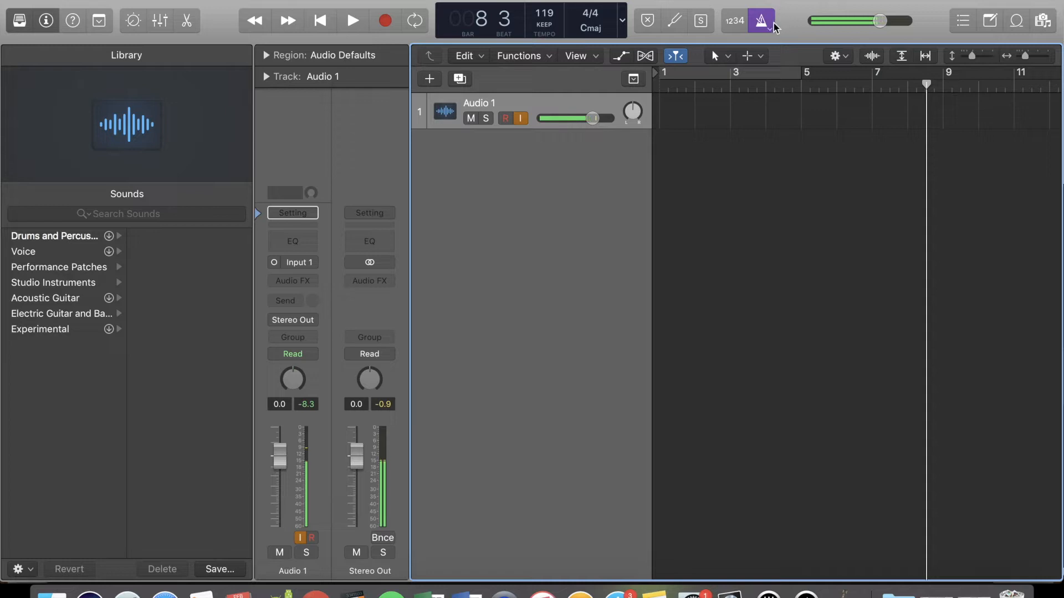
pyautogui.click(325, 23)
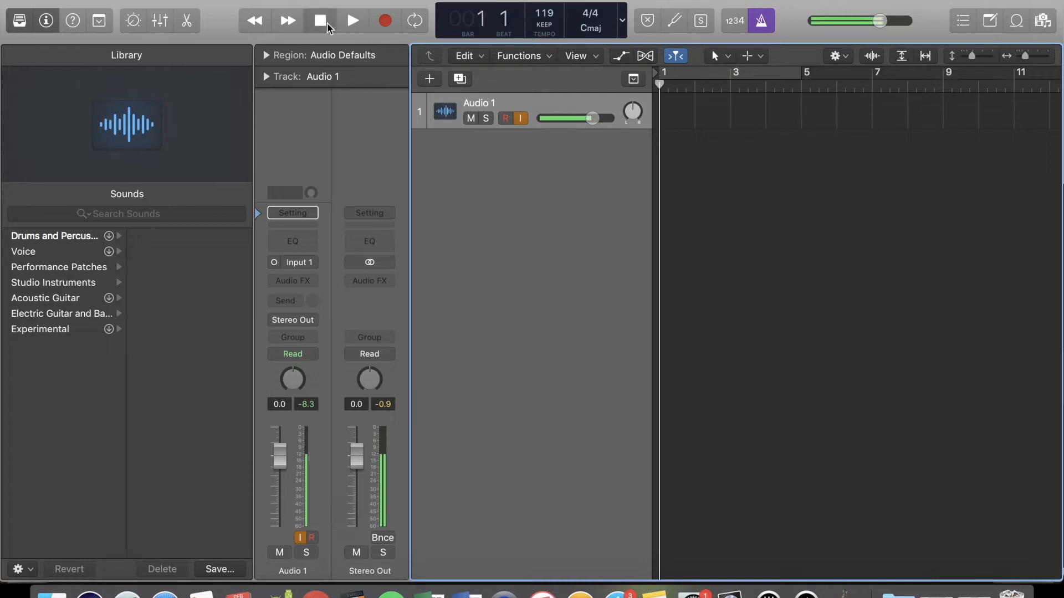
# Turn on the count-in, and record and undo a short test take on the Audio 1 track.
pyautogui.click(733, 27)
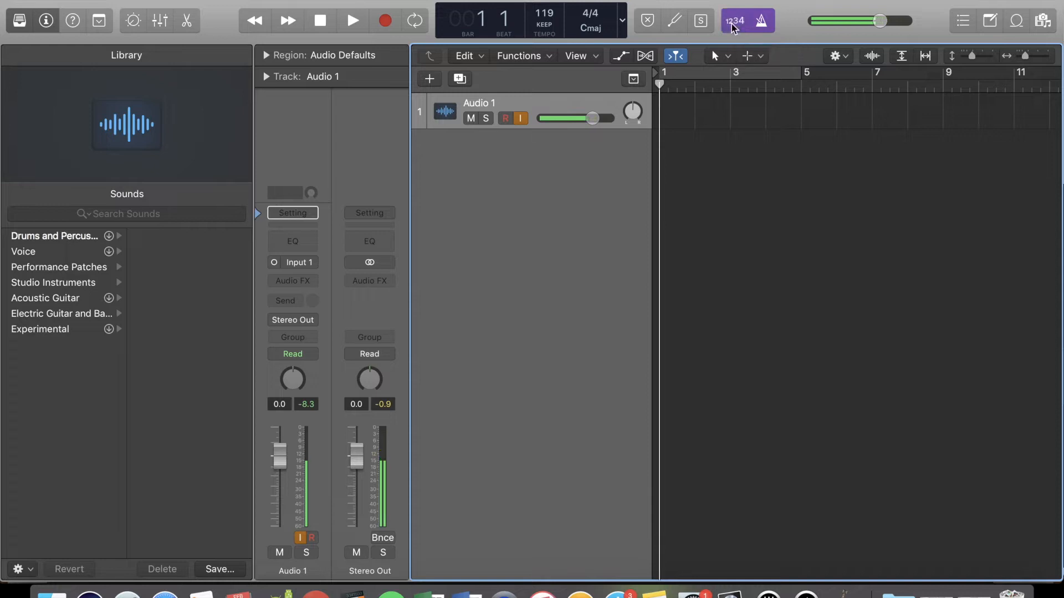
pyautogui.click(385, 22)
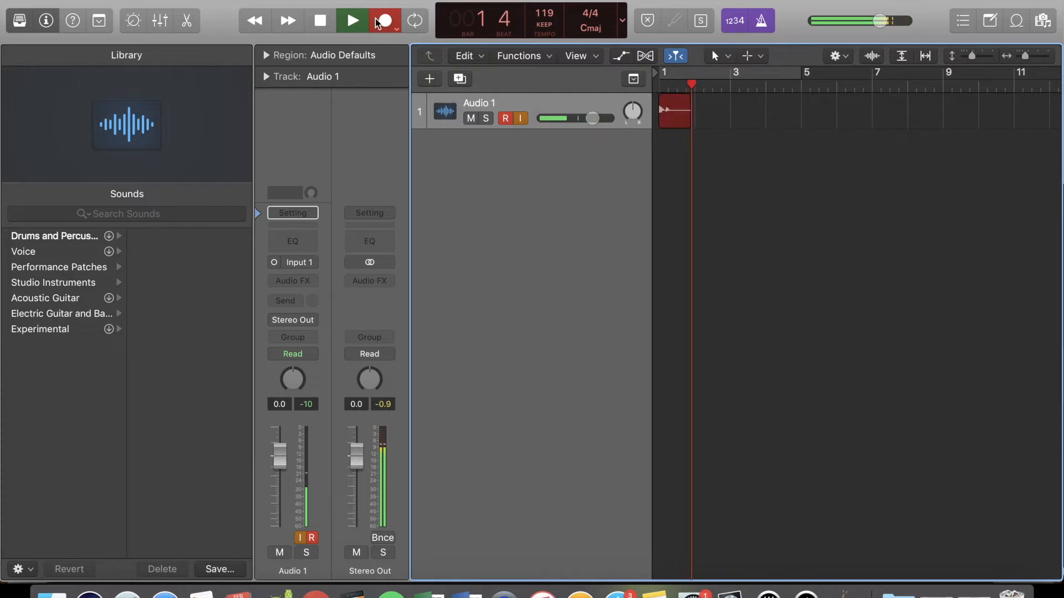
pyautogui.click(321, 21)
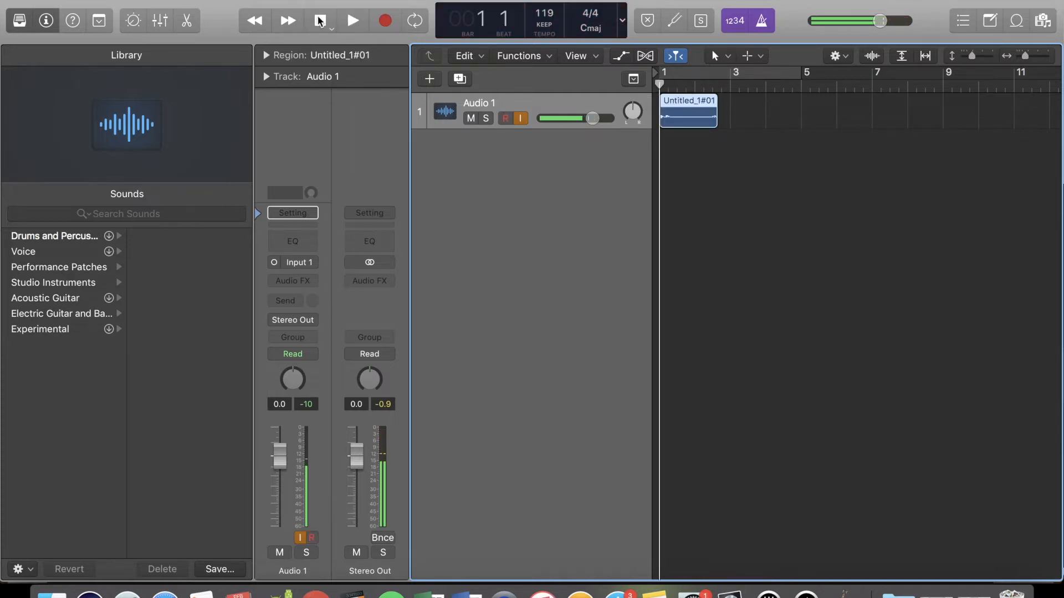
pyautogui.press('super+z')
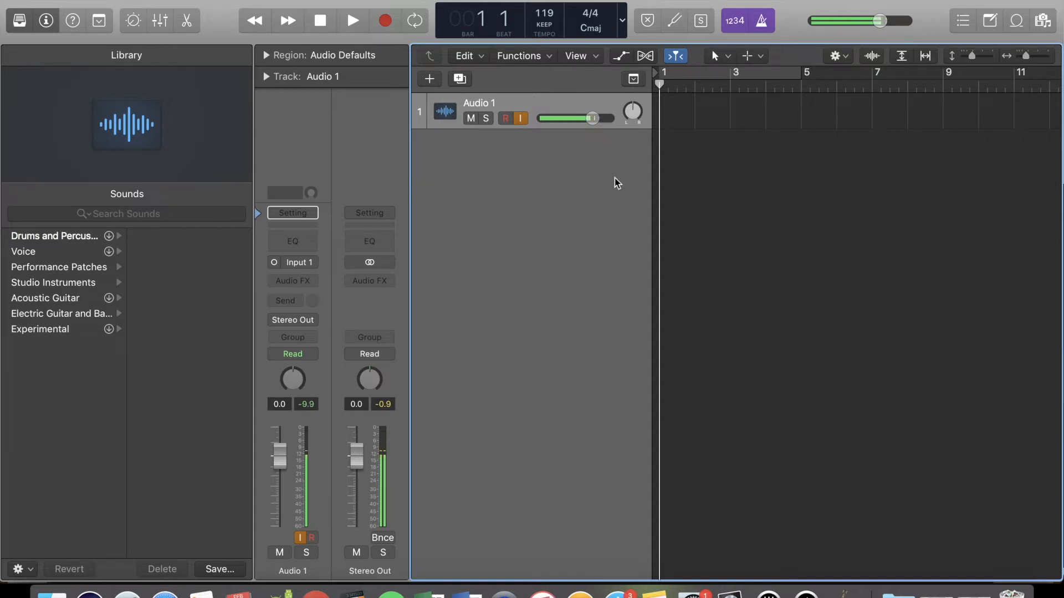
# Open the mixer and look over the full channel strips of Audio 1, Stereo Out and Master.
pyautogui.press('x')
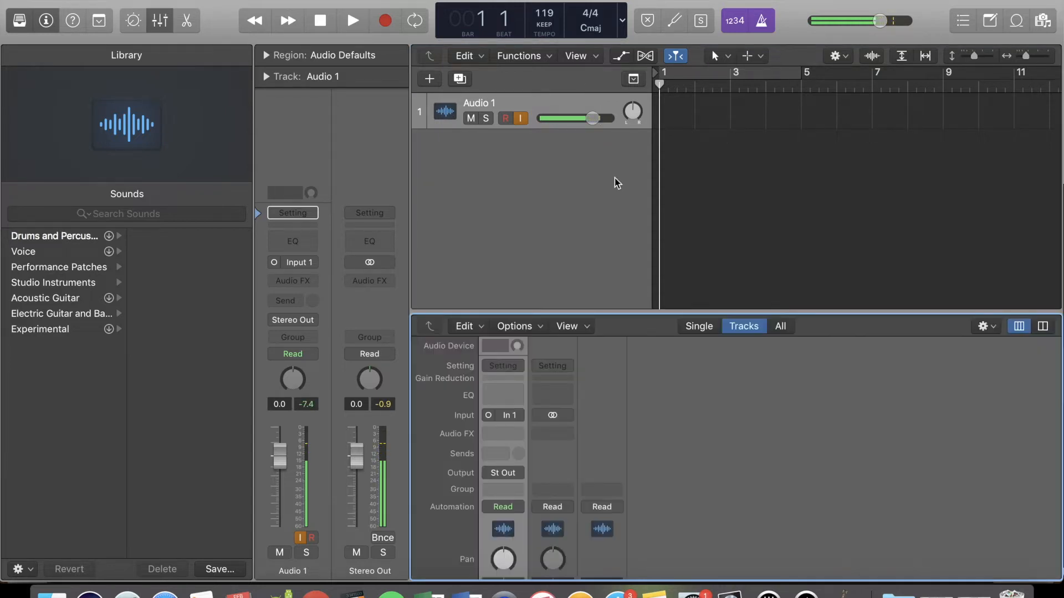
pyautogui.scroll(-5, 619, 495)
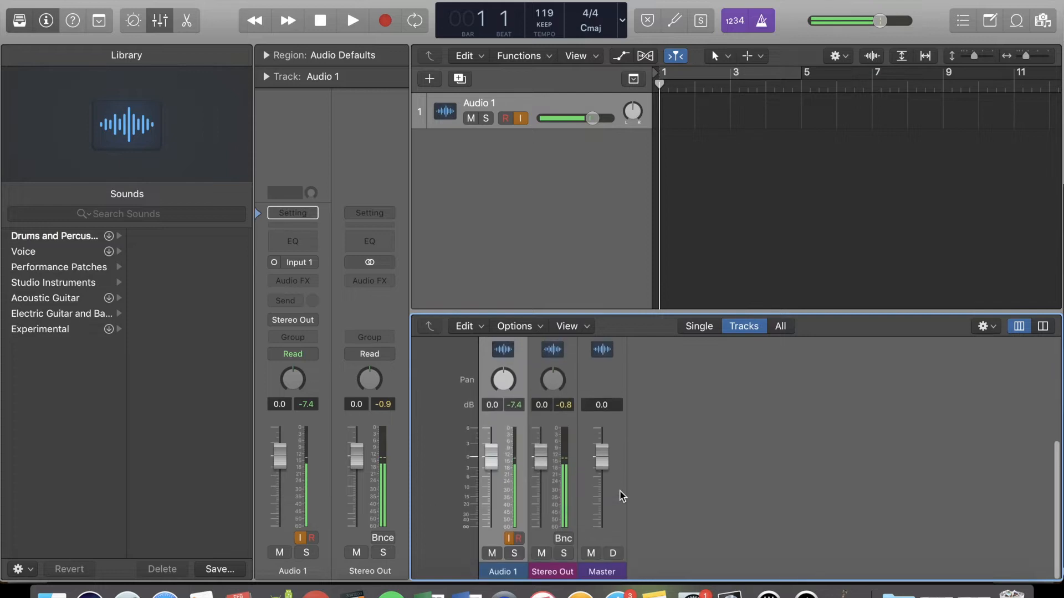
pyautogui.scroll(5, 615, 499)
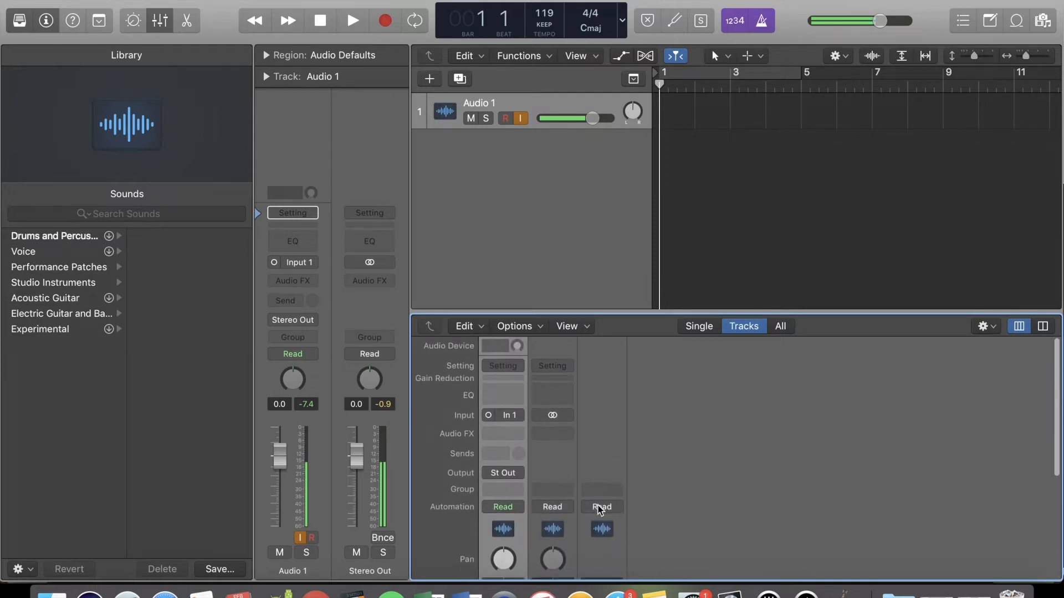
# Examine the rows of the mixer channel strips from the audio device slot down to the faders, and close the mixer.
pyautogui.scroll(-5, 600, 509)
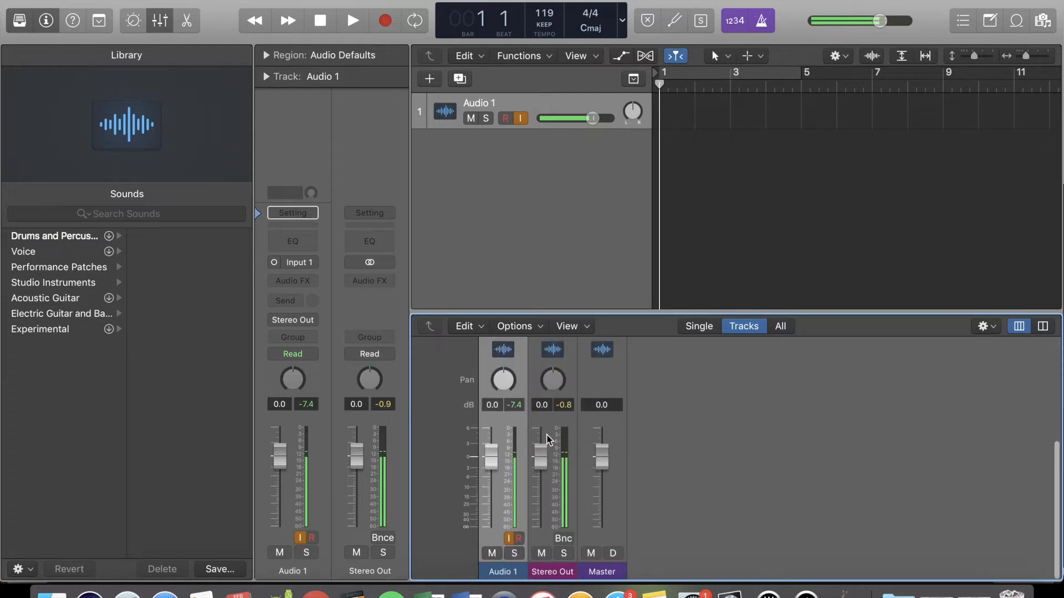
pyautogui.scroll(4, 565, 498)
pyautogui.scroll(-3, 559, 465)
pyautogui.scroll(3, 559, 466)
pyautogui.scroll(-5, 560, 467)
pyautogui.scroll(4, 560, 467)
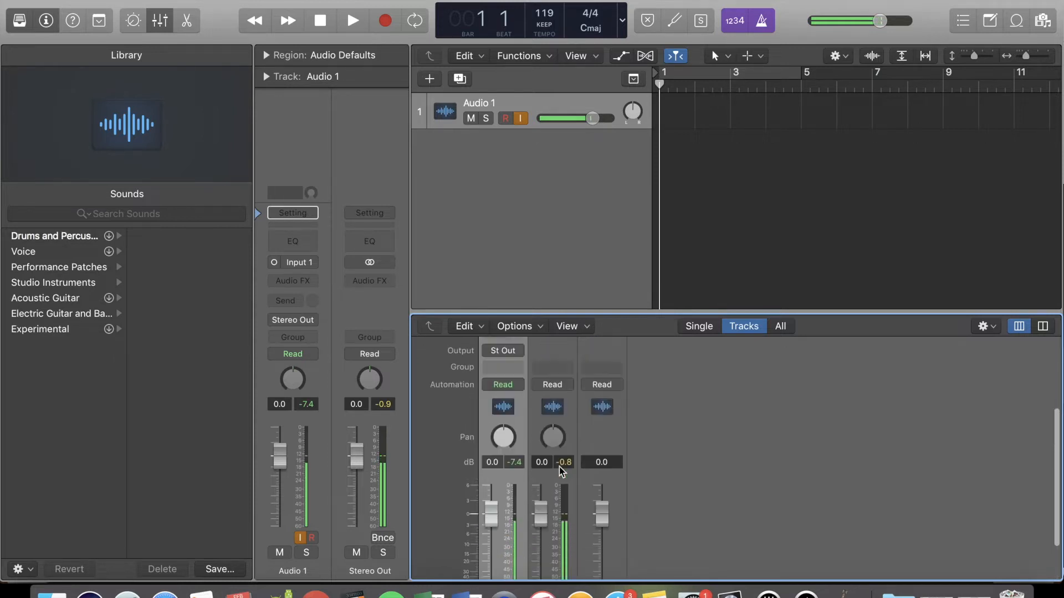
pyautogui.scroll(3, 560, 466)
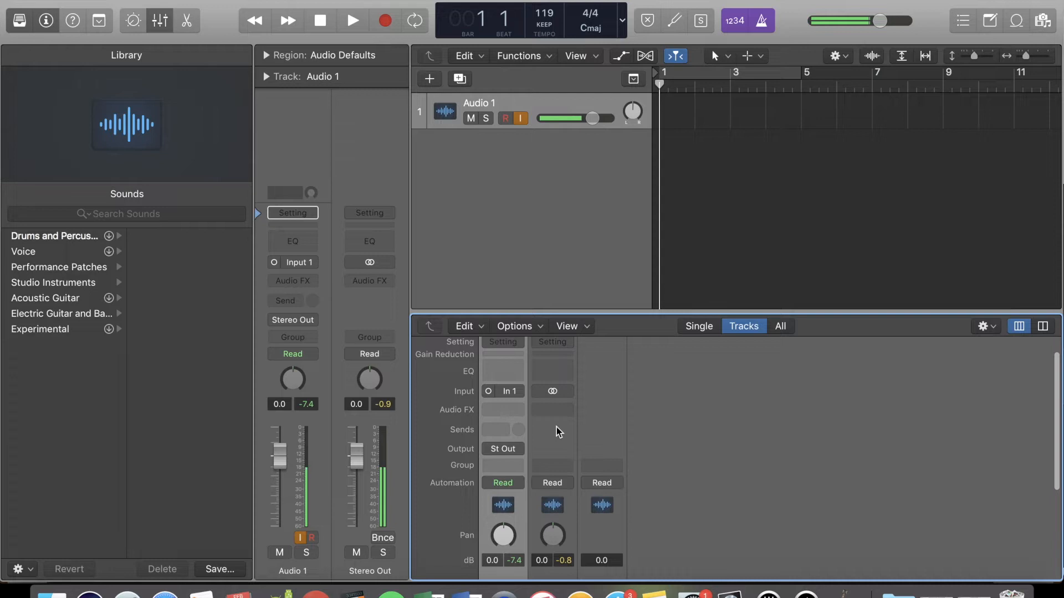
pyautogui.press('x')
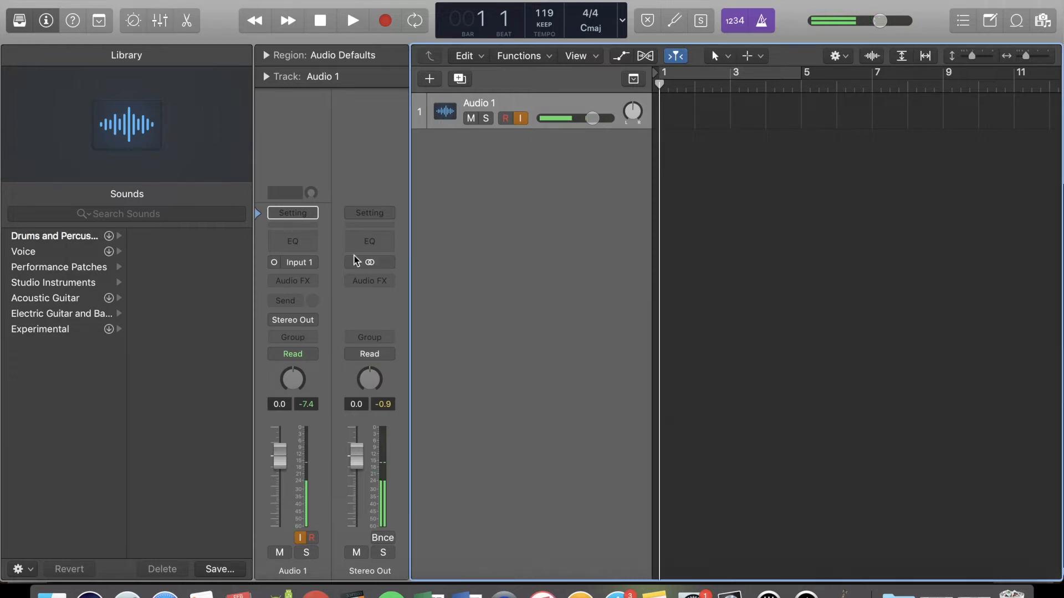
# Insert the Channel EQ from the EQ category as an audio effect on the Audio 1 channel strip.
pyautogui.click(311, 287)
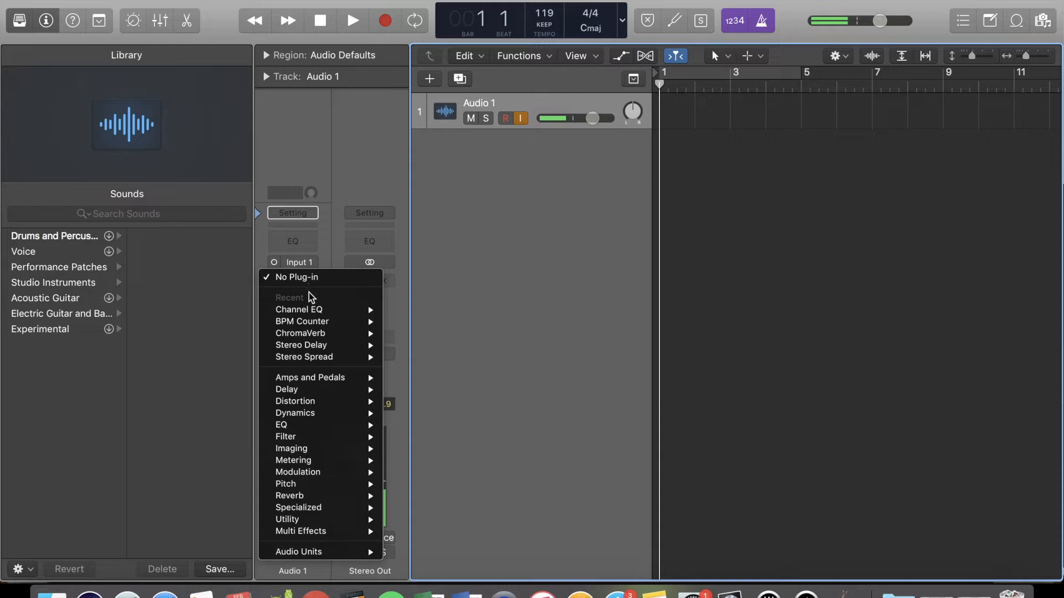
pyautogui.moveTo(315, 311)
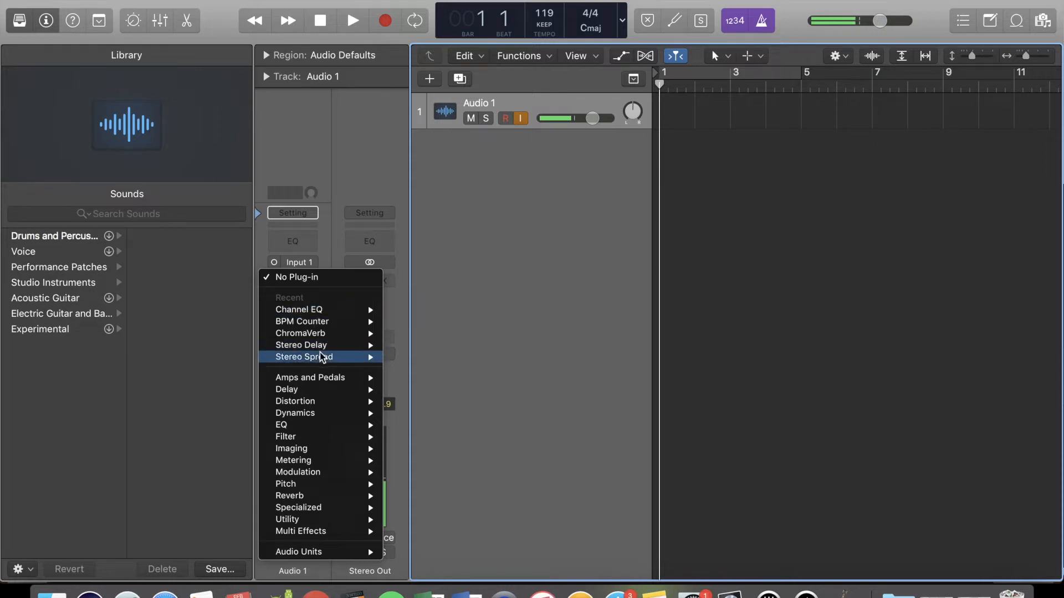
pyautogui.moveTo(322, 381)
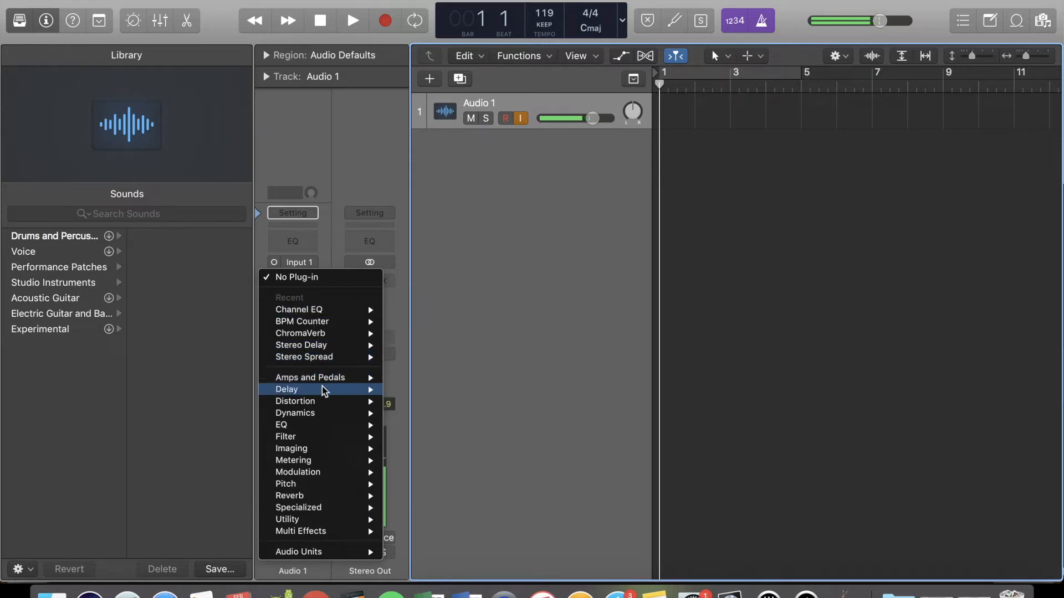
pyautogui.moveTo(322, 461)
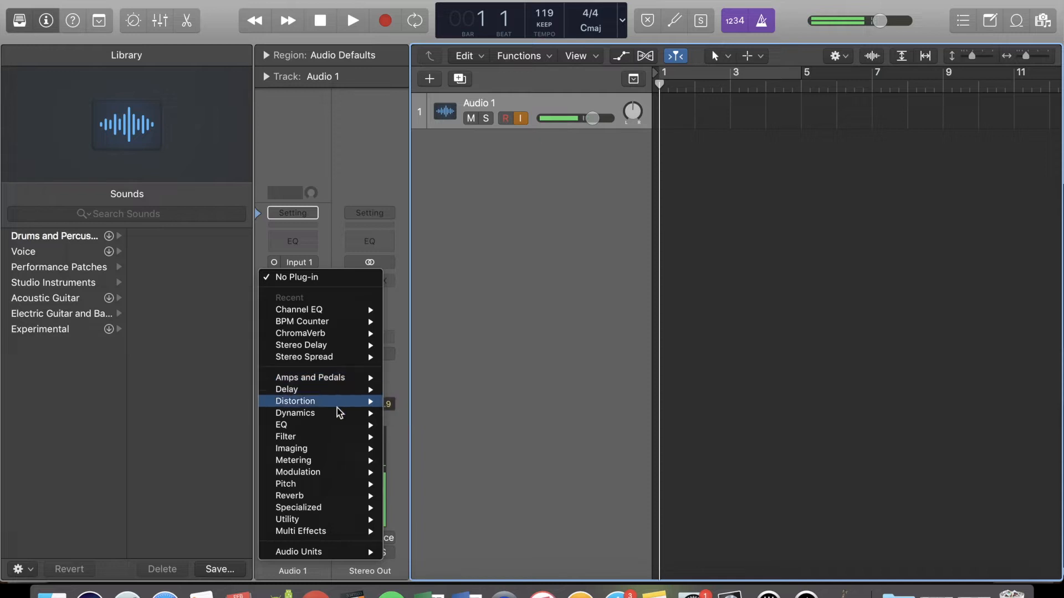
pyautogui.moveTo(341, 533)
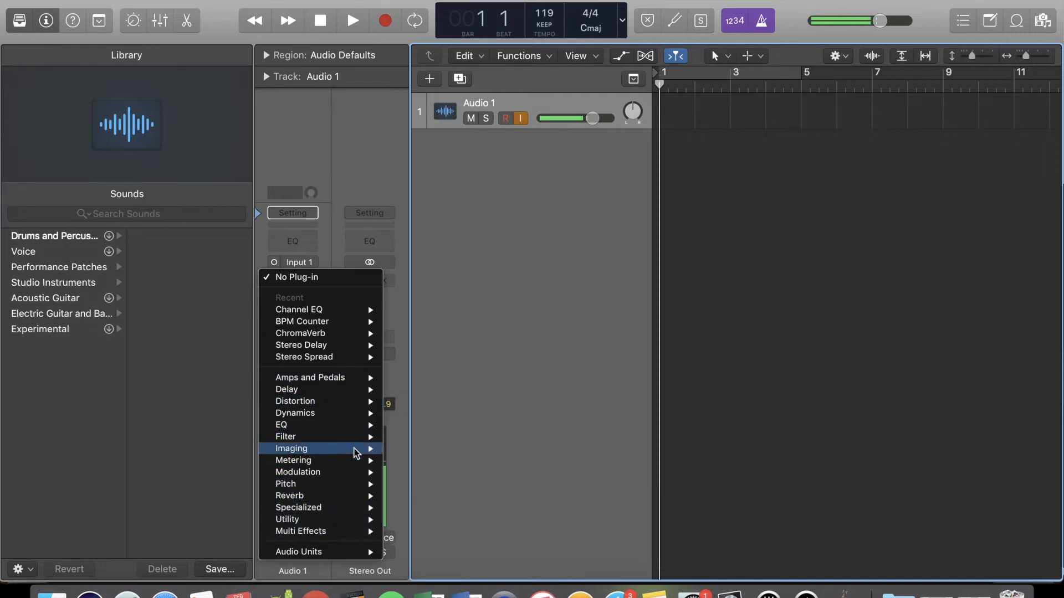
pyautogui.moveTo(356, 427)
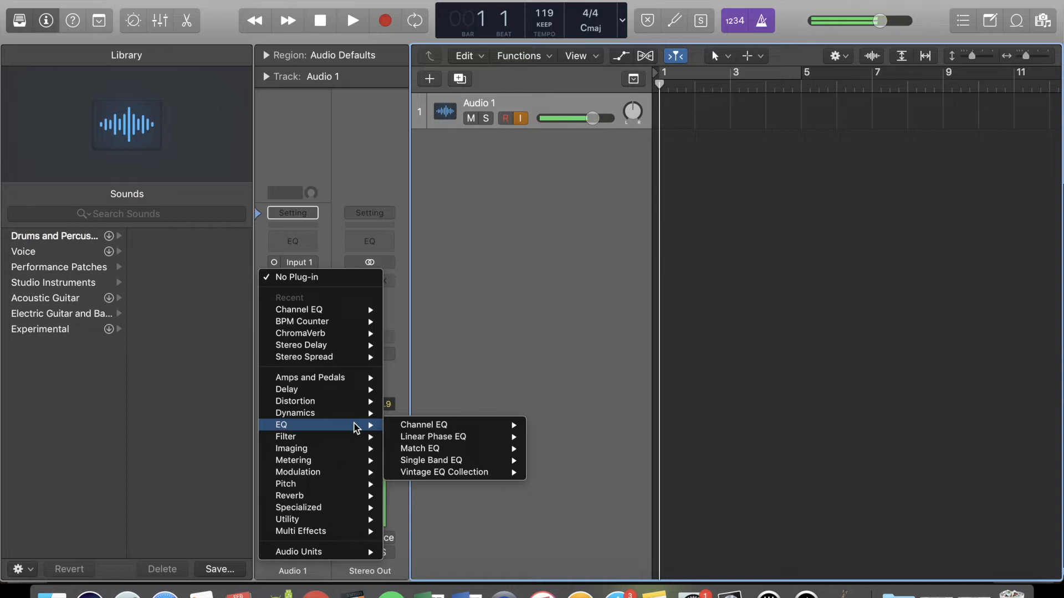
pyautogui.click(406, 427)
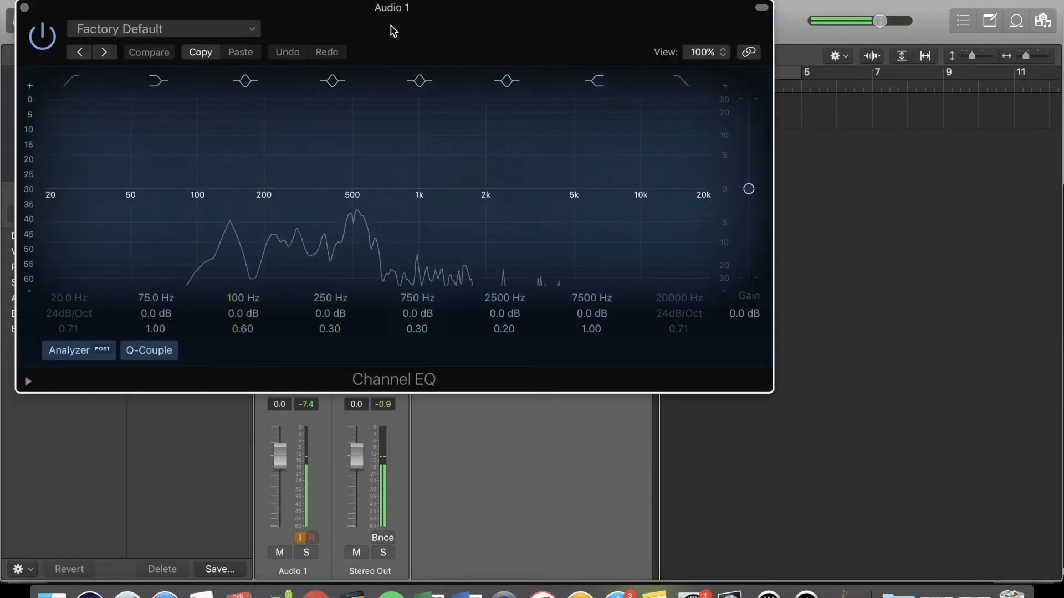
# In Audio 1's Channel EQ, boost the high shelf by 2.0 dB at 5500 Hz, cut 8.5 dB at 240 Hz, and close the plug-in.
pyautogui.moveTo(390, 26); pyautogui.dragTo(497, 140)
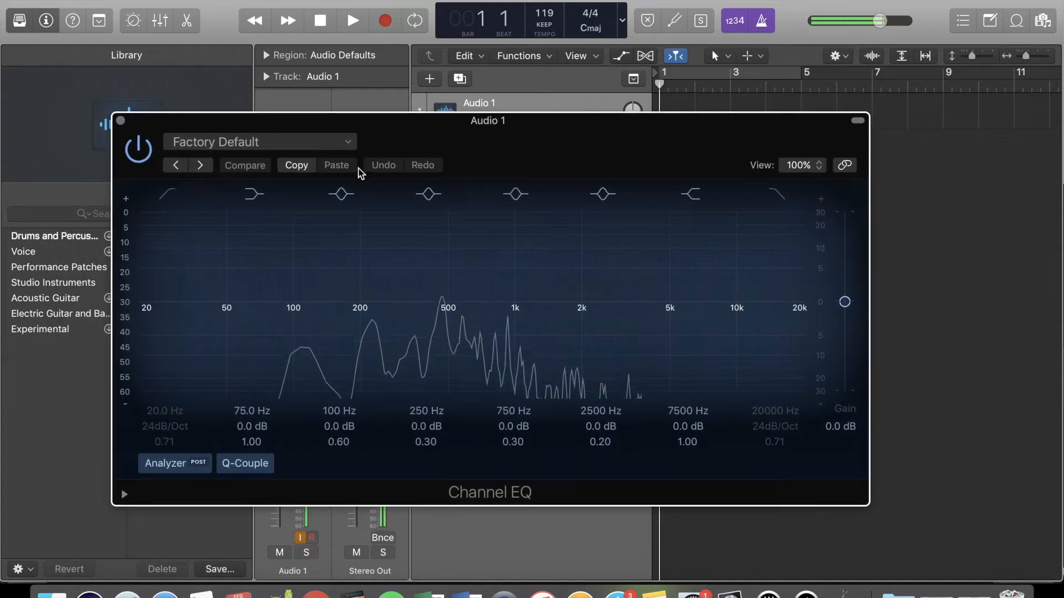
pyautogui.moveTo(696, 338); pyautogui.dragTo(660, 324)
pyautogui.moveTo(350, 320); pyautogui.dragTo(374, 354)
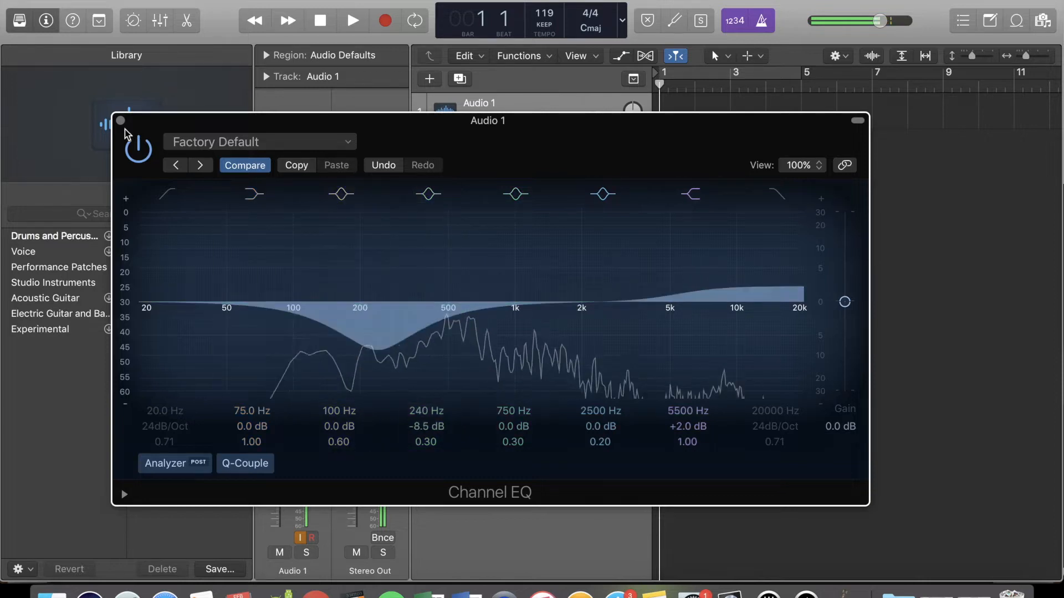
pyautogui.click(121, 120)
pyautogui.click(308, 287)
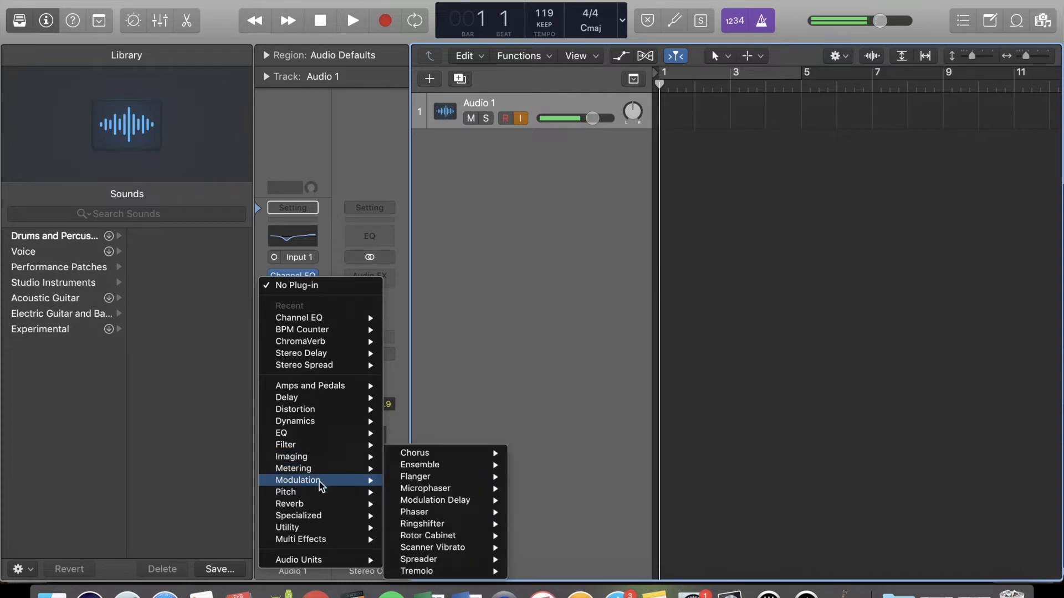
pyautogui.moveTo(302, 530)
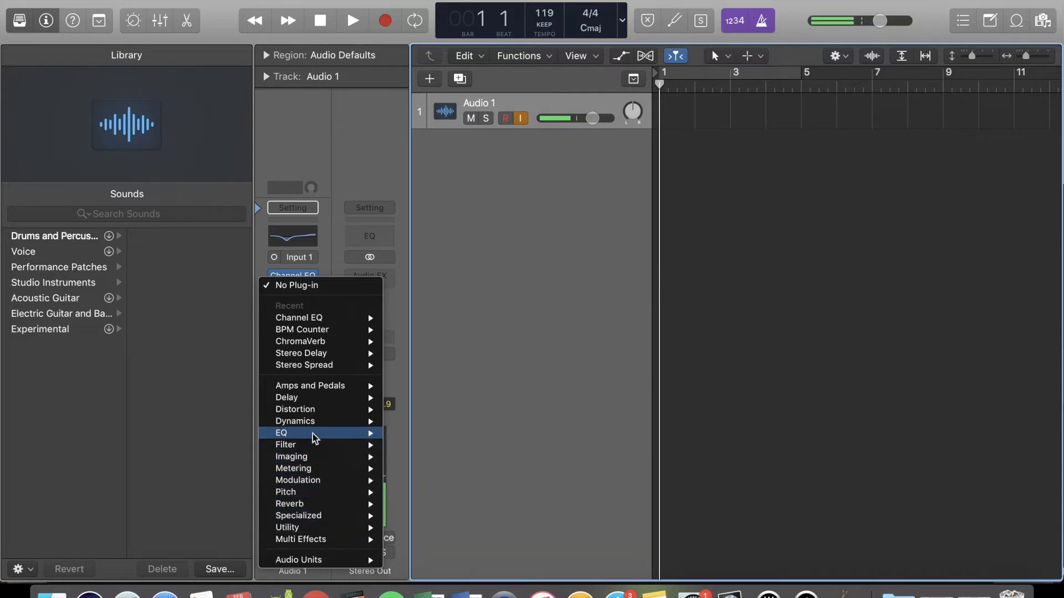
pyautogui.moveTo(311, 427)
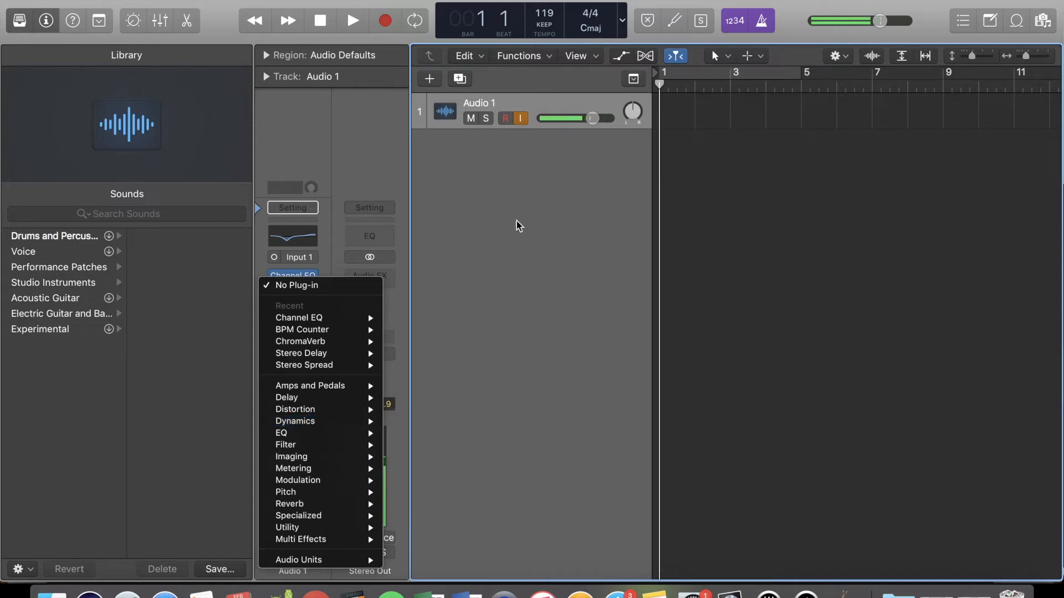
pyautogui.click(529, 99)
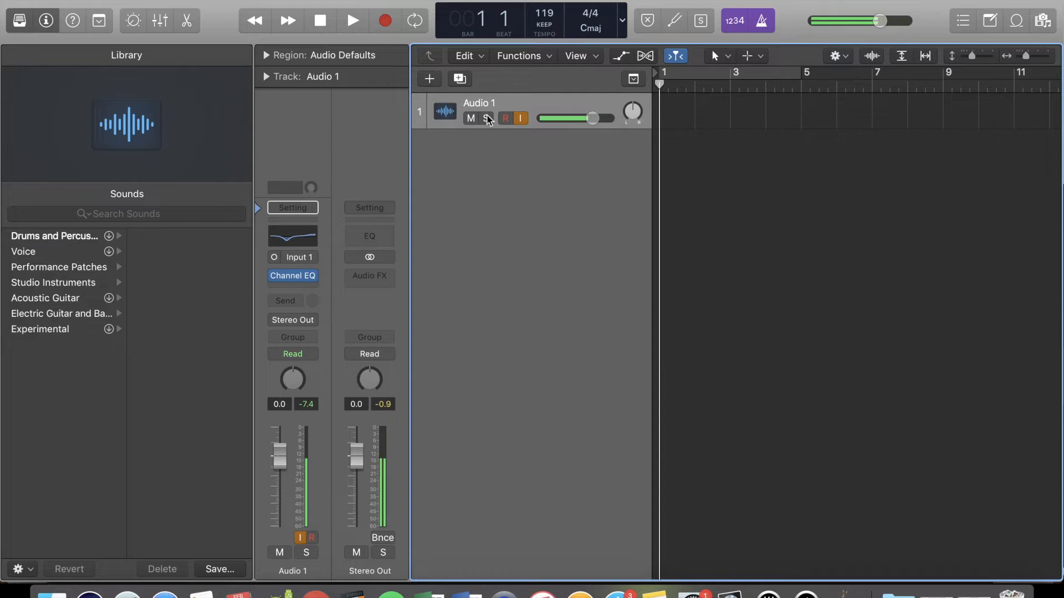
# Duplicate the Audio 1 track with its settings, and compare the two tracks' channel strips, ending with Audio 2 selected.
pyautogui.click(460, 78)
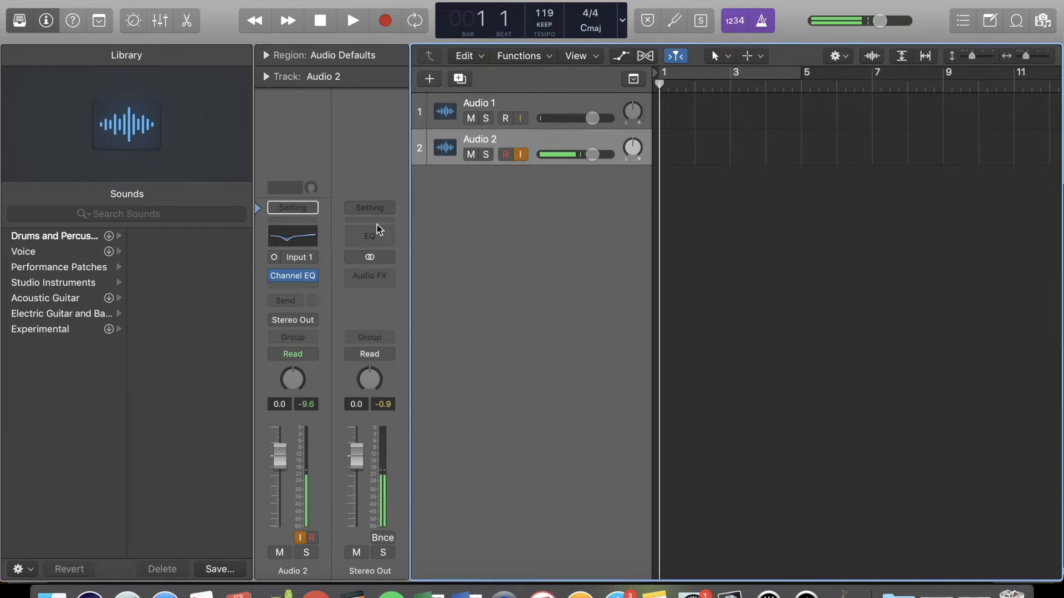
pyautogui.click(484, 106)
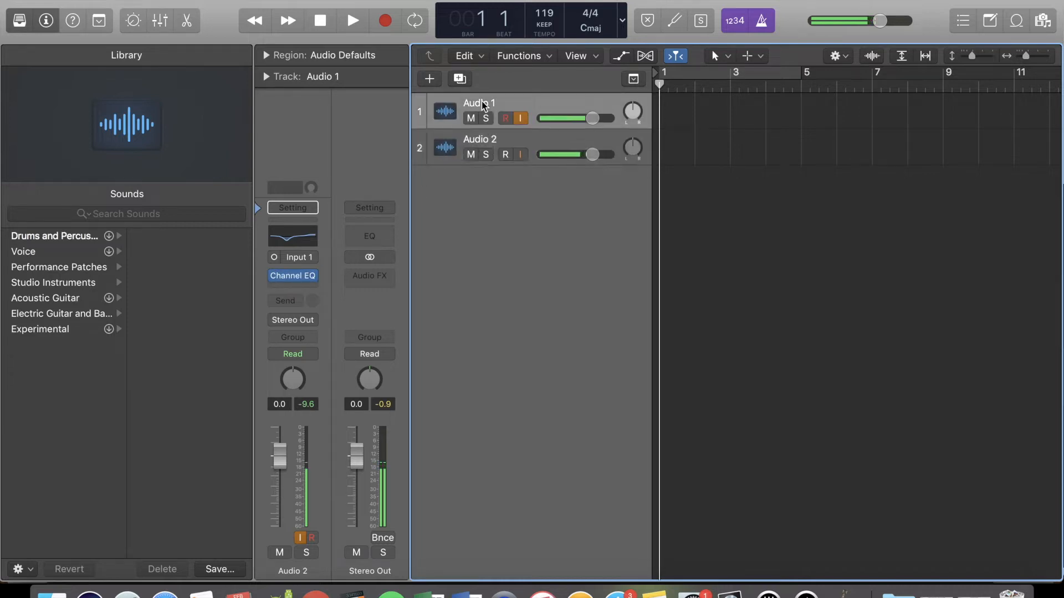
pyautogui.click(479, 137)
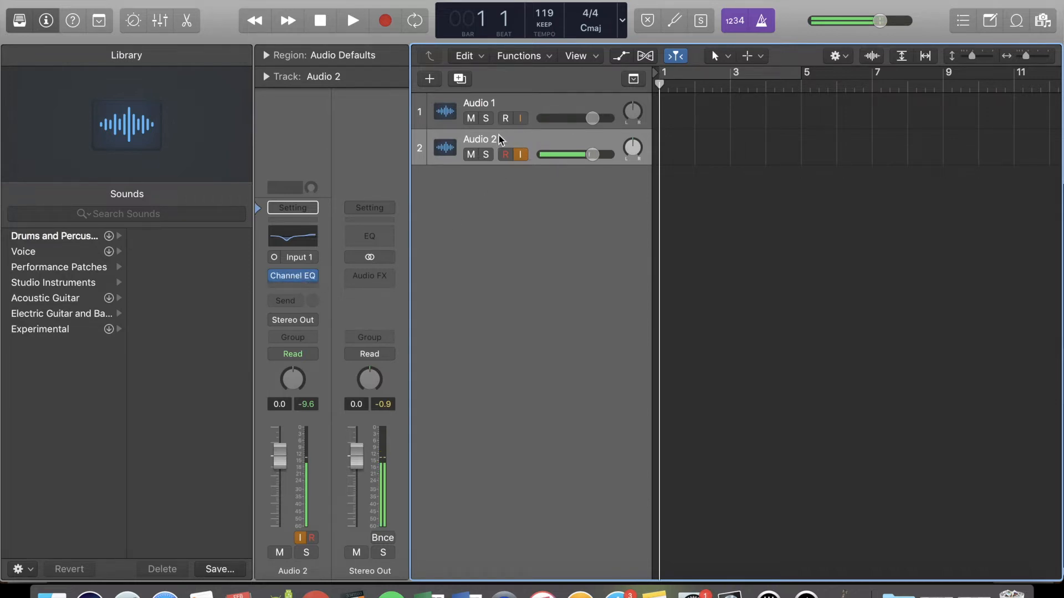
# Add the mono-to-stereo Stereo Spread imaging plug-in below the Channel EQ on Audio 2, and close its window.
pyautogui.click(284, 284)
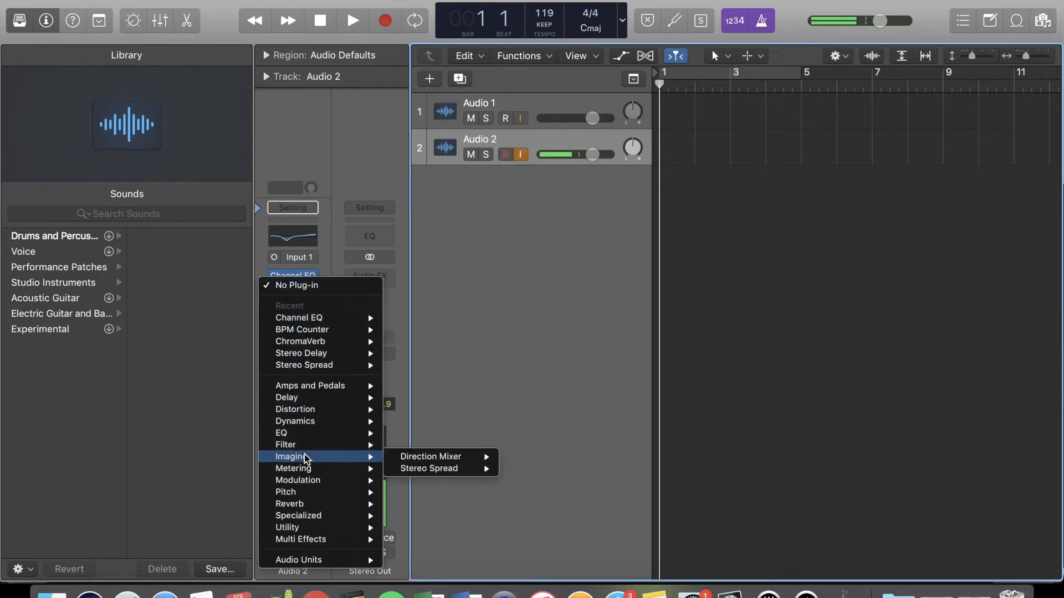
pyautogui.moveTo(417, 470)
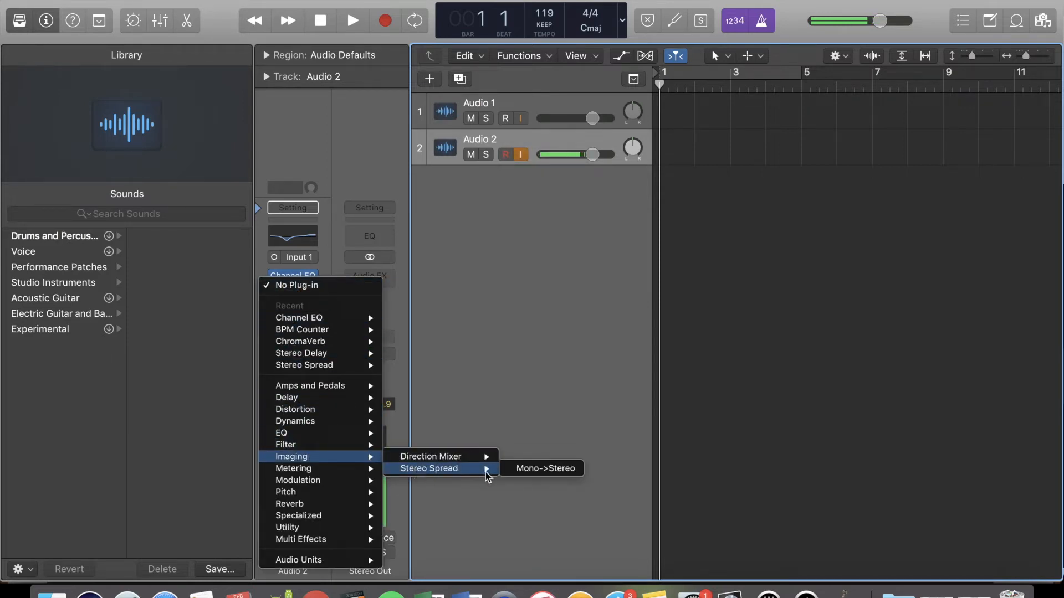
pyautogui.click(517, 471)
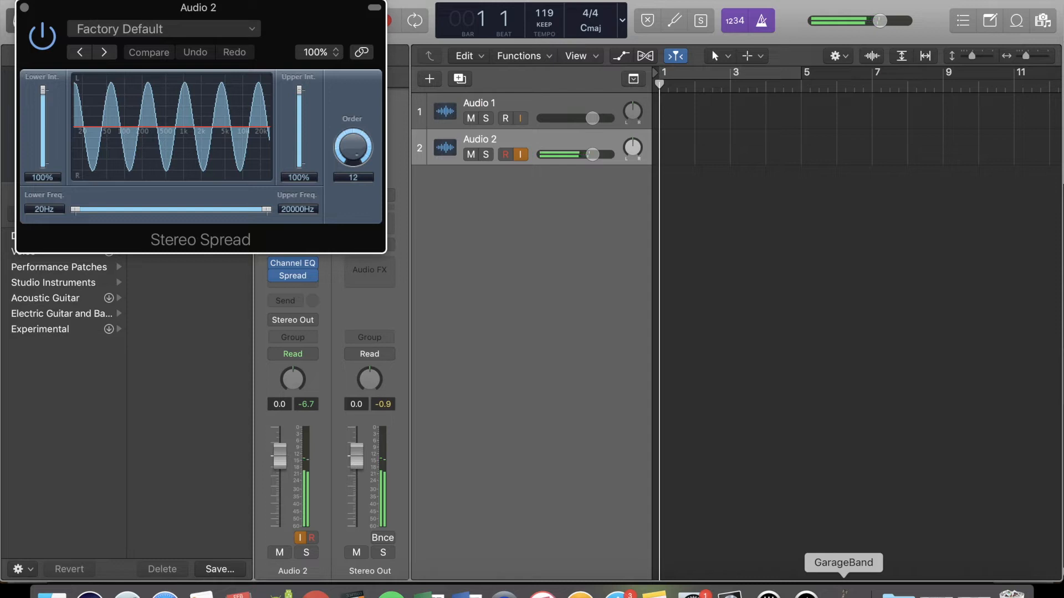
pyautogui.click(25, 7)
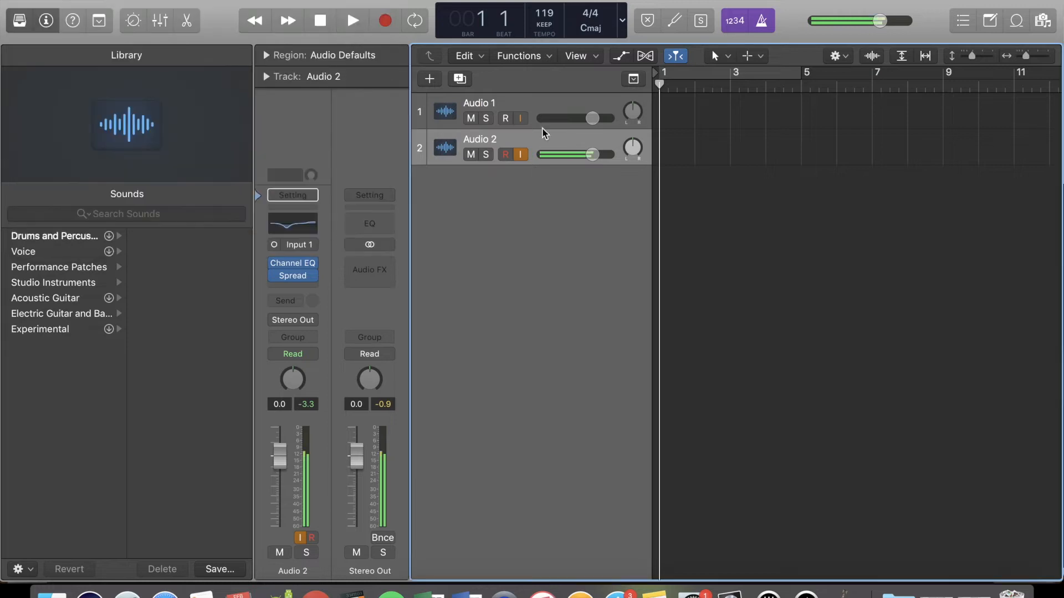
# Turn off input monitoring on Audio 1 and Audio 2, and bypass the Channel EQ and Stereo Spread on Audio 2.
pyautogui.click(520, 154)
pyautogui.click(521, 118)
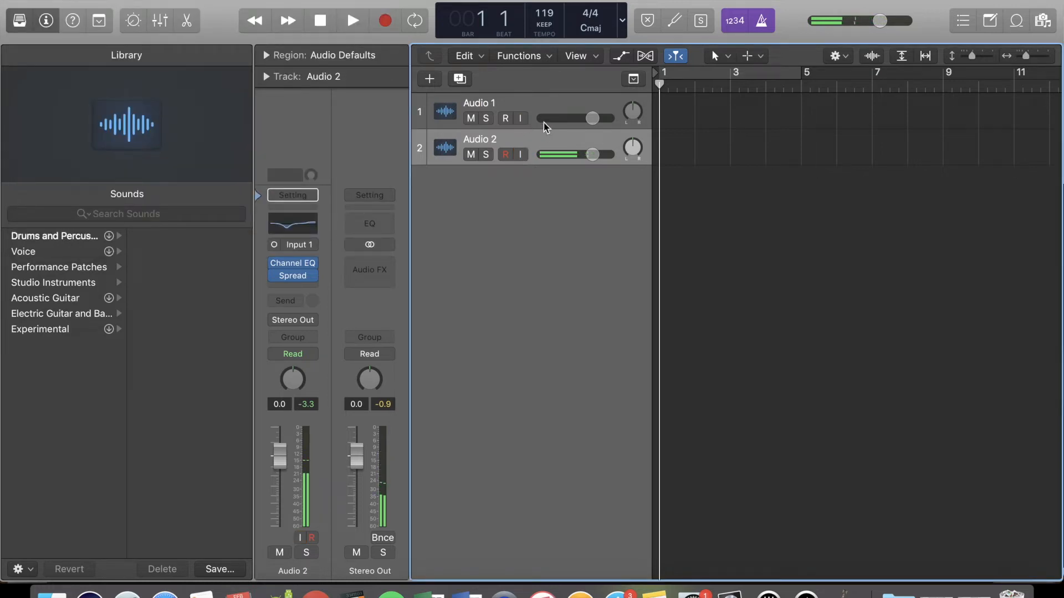
pyautogui.click(275, 271)
pyautogui.click(274, 267)
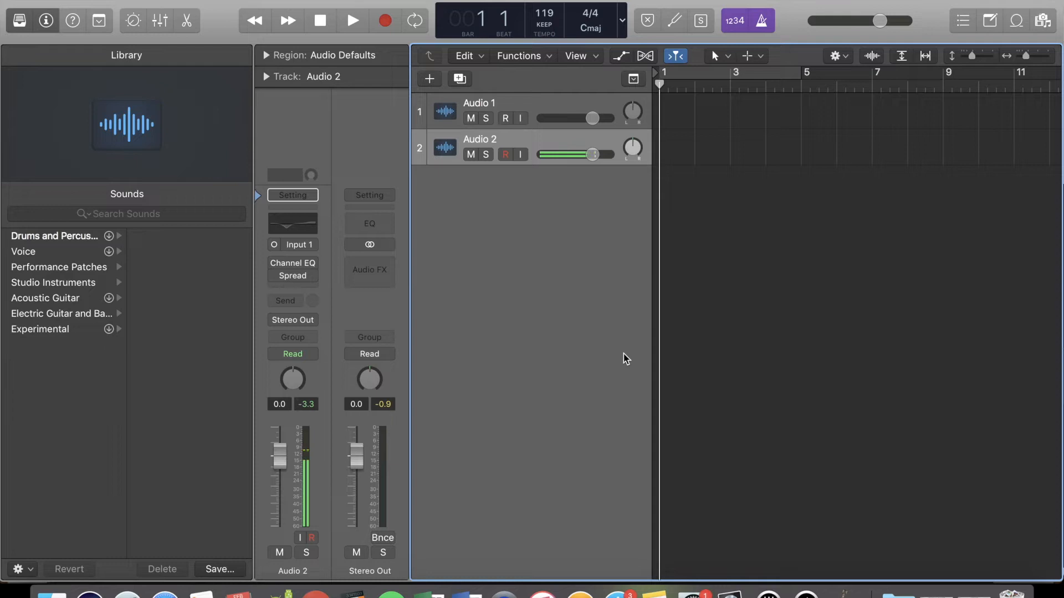
# Create one software instrument track using Alchemy with output 1 + 2.
pyautogui.click(423, 82)
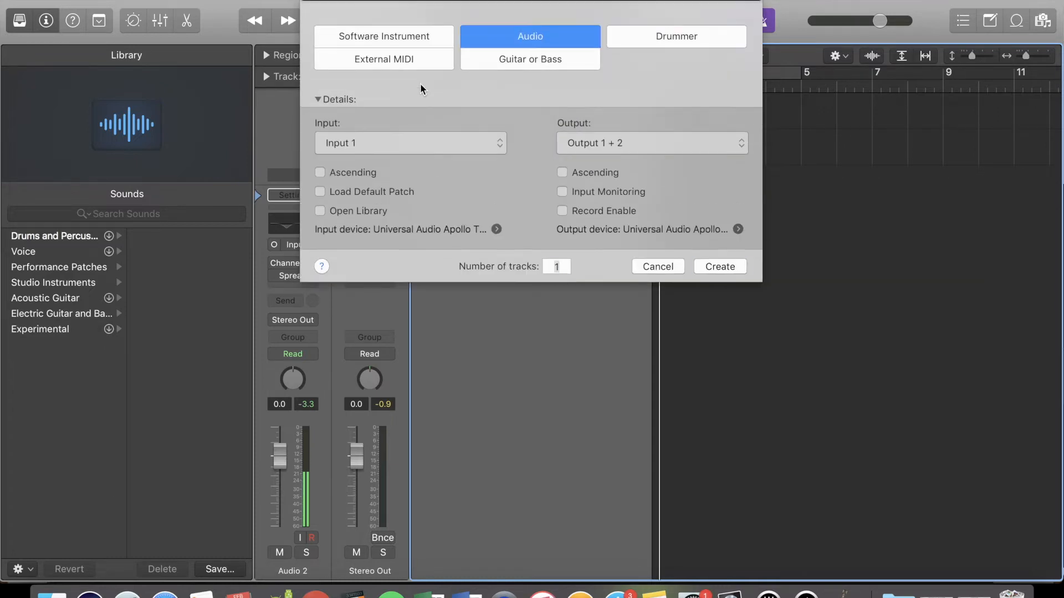
pyautogui.click(374, 34)
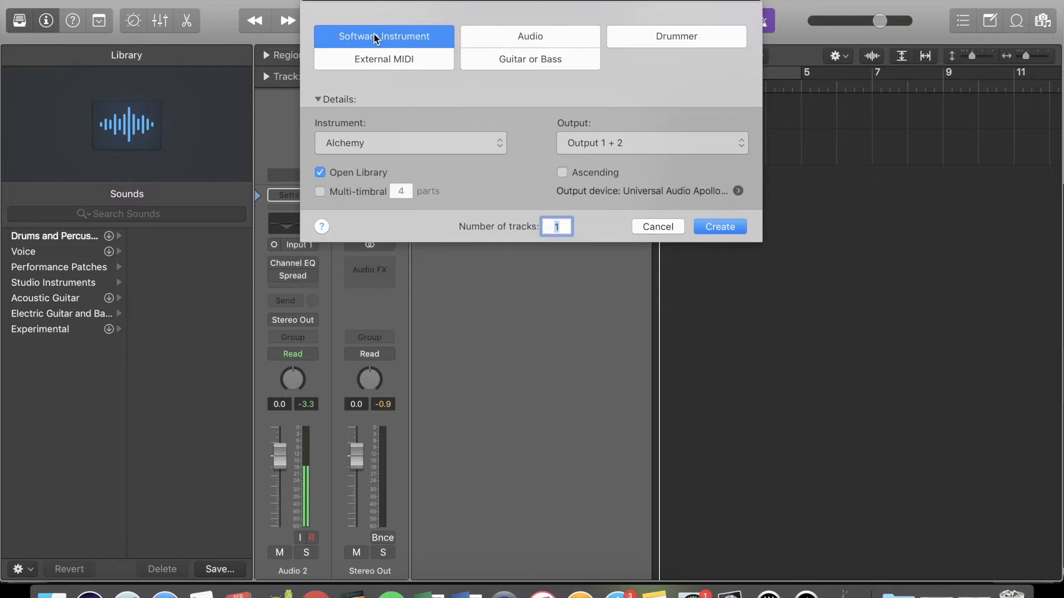
pyautogui.click(717, 227)
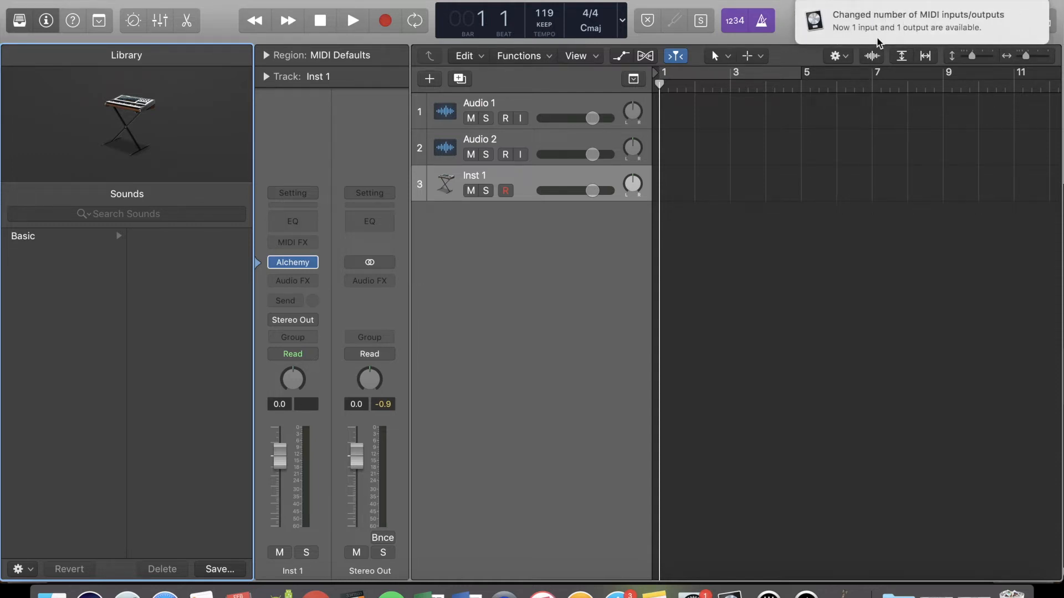
# Acknowledge the message about changed MIDI inputs and outputs, and select the Inst 1 track.
pyautogui.click(915, 26)
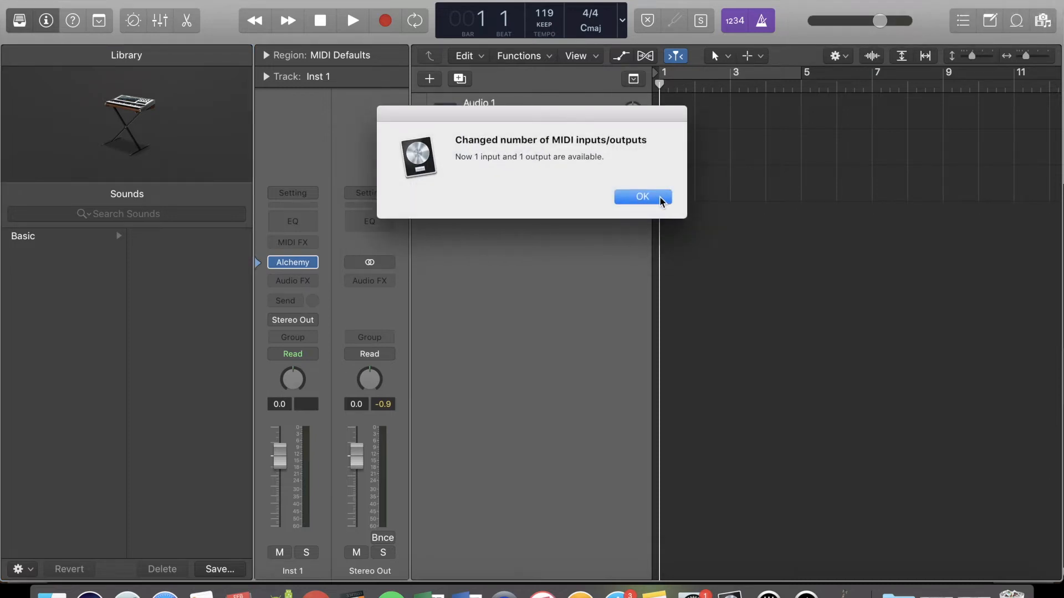
pyautogui.click(643, 198)
pyautogui.click(519, 177)
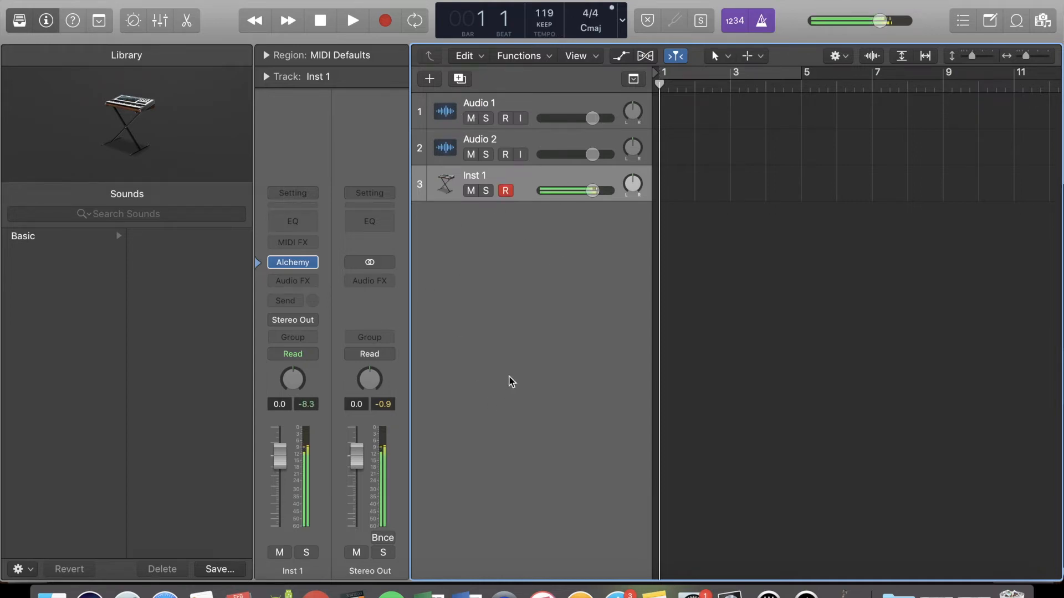
# Open the Musical Typing keyboard for Inst 1, reposition it, and play a few test notes on the Alchemy instrument.
pyautogui.moveTo(308, 265)
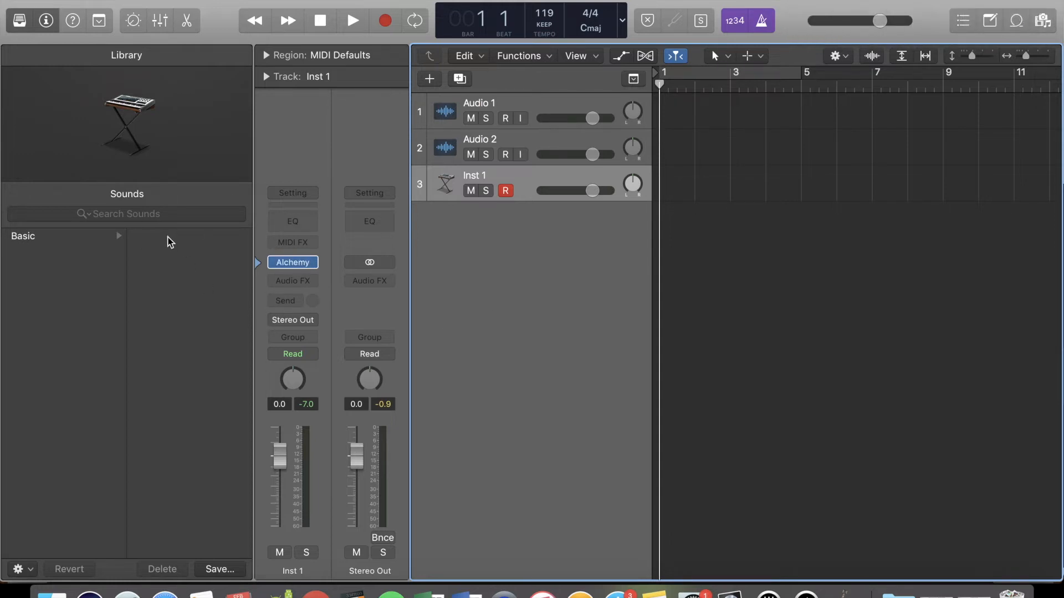
pyautogui.press('super+k')
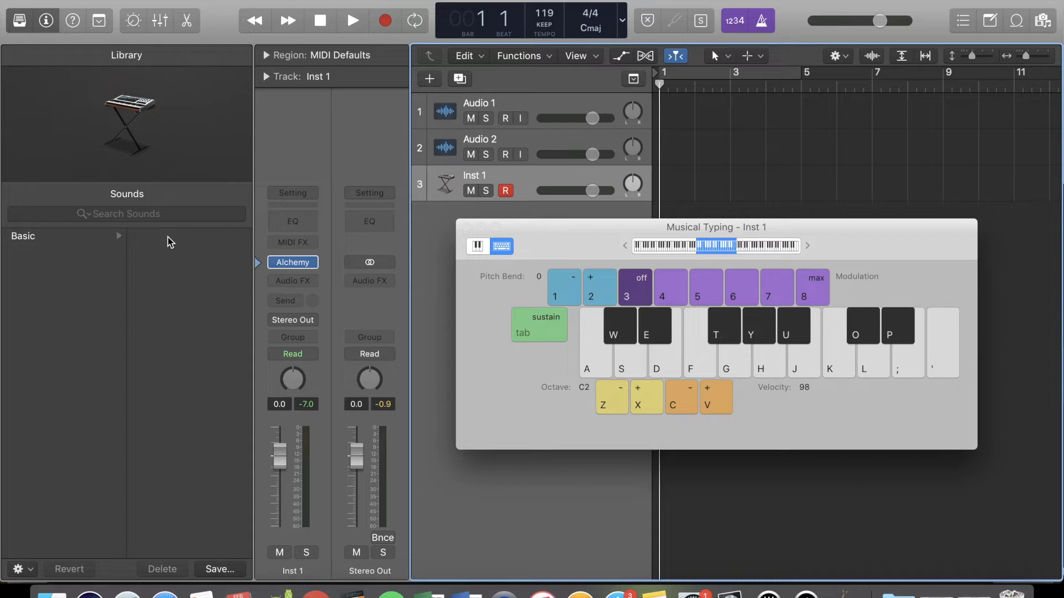
pyautogui.moveTo(566, 249); pyautogui.dragTo(378, 248)
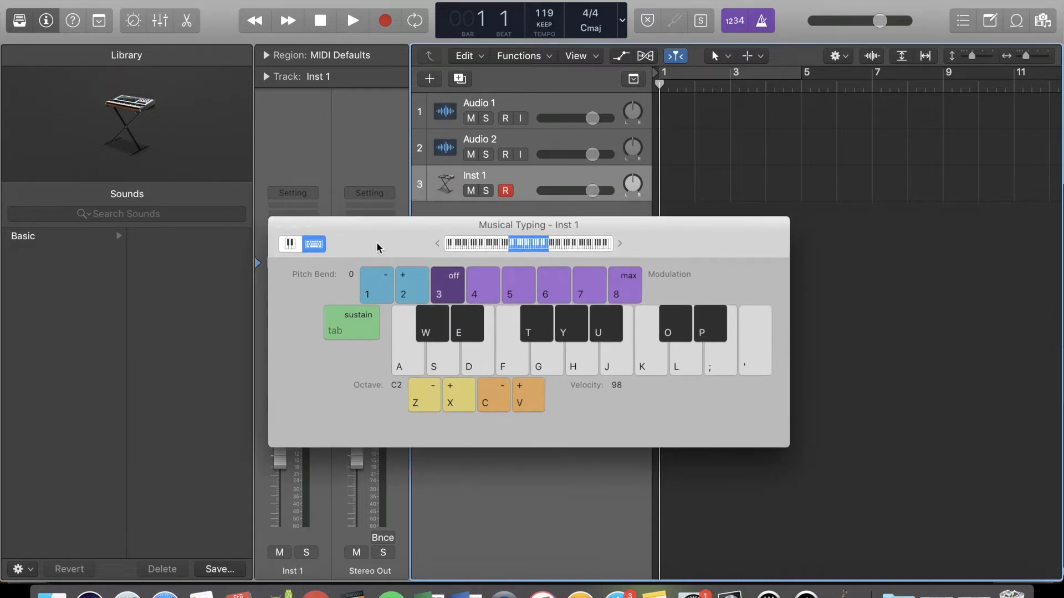
pyautogui.press('j')
pyautogui.press('k')
pyautogui.press('j')
pyautogui.press('s')
pyautogui.press('k')
pyautogui.moveTo(375, 230); pyautogui.dragTo(526, 264)
# Create one software instrument track using the EXS24 (Sampler) in stereo with output 1 + 2.
pyautogui.click(430, 78)
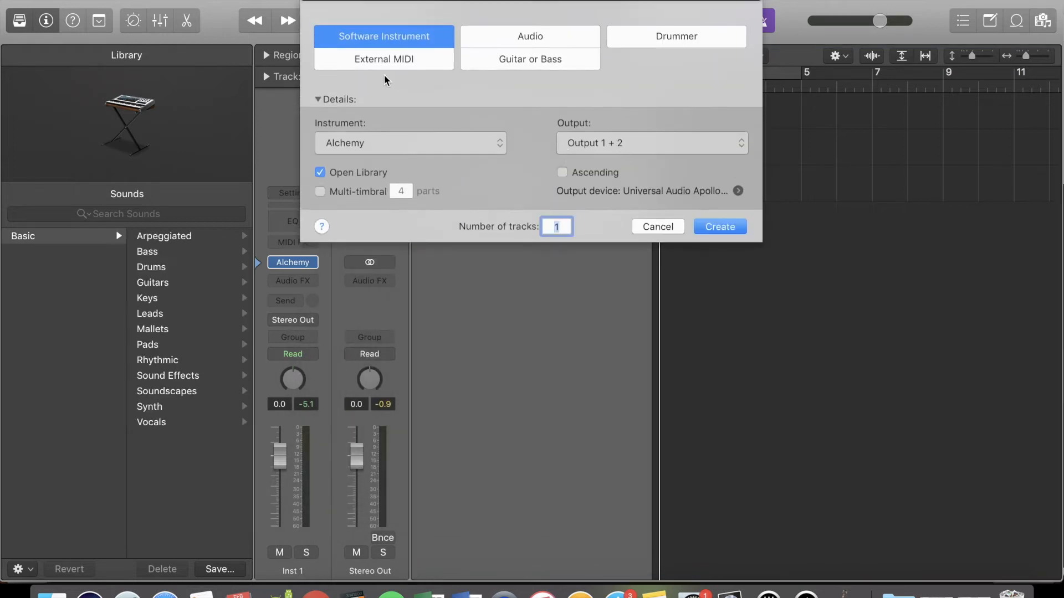
pyautogui.click(373, 145)
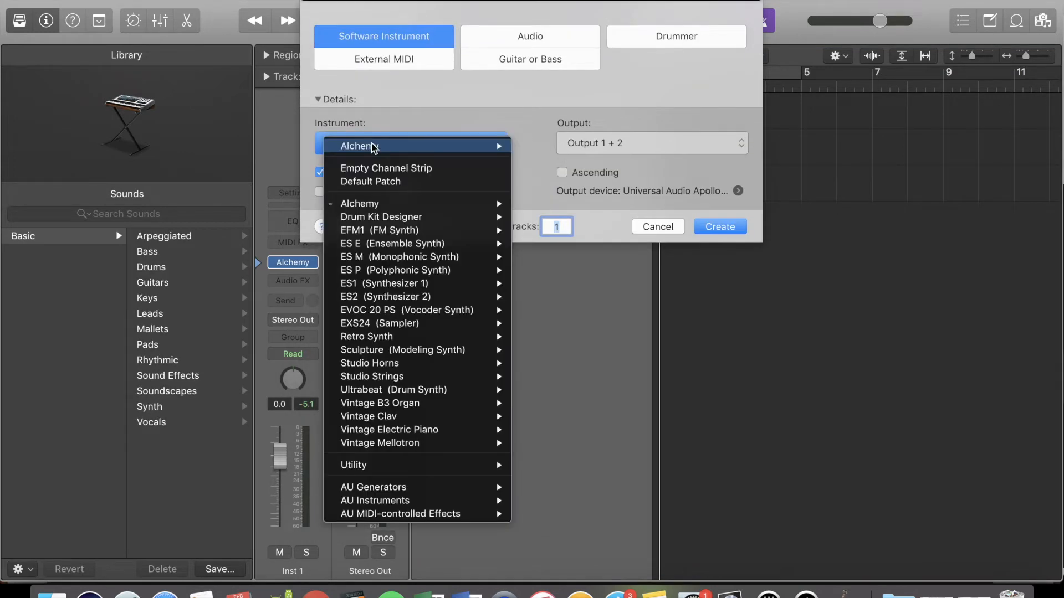
pyautogui.moveTo(394, 231)
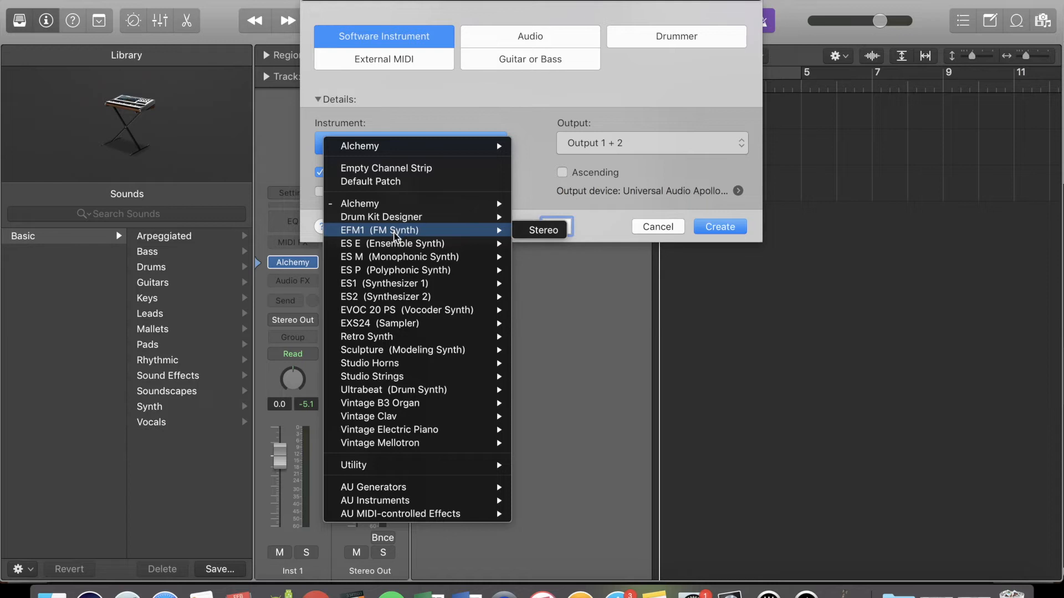
pyautogui.moveTo(396, 249)
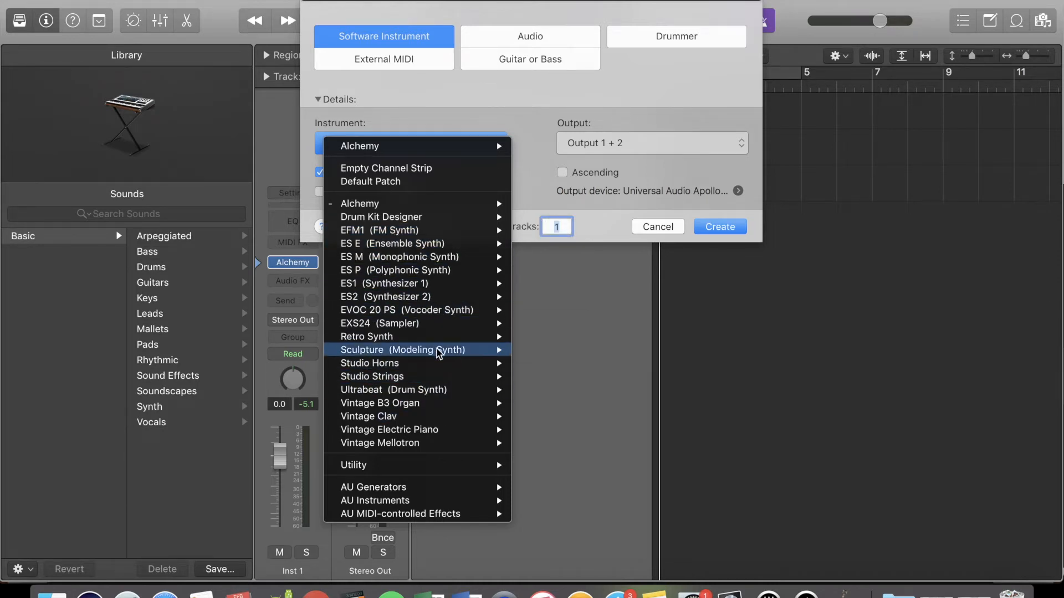
pyautogui.moveTo(433, 239)
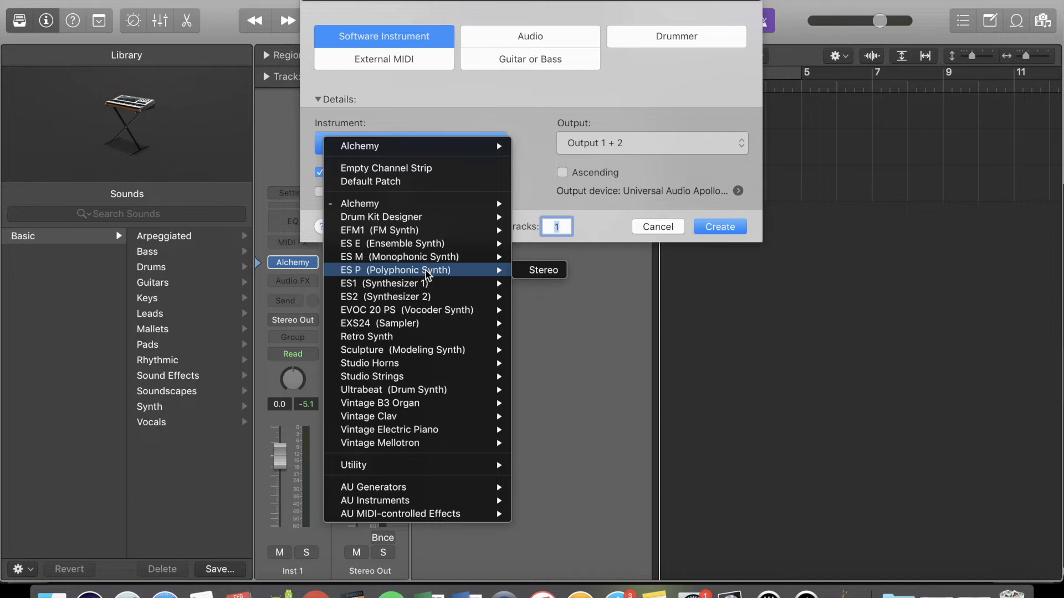
pyautogui.moveTo(420, 285)
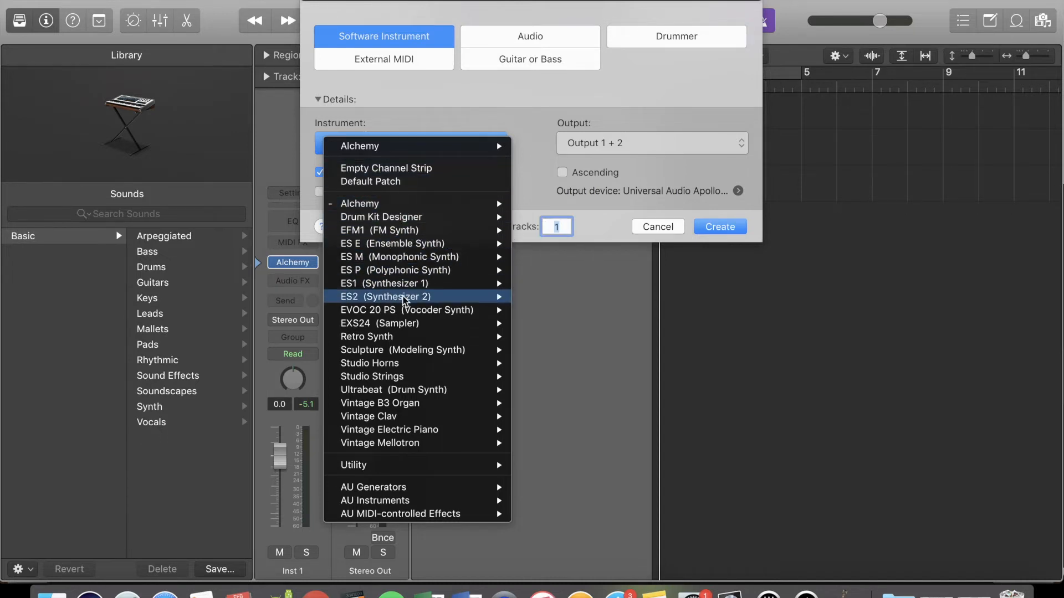
pyautogui.moveTo(485, 330)
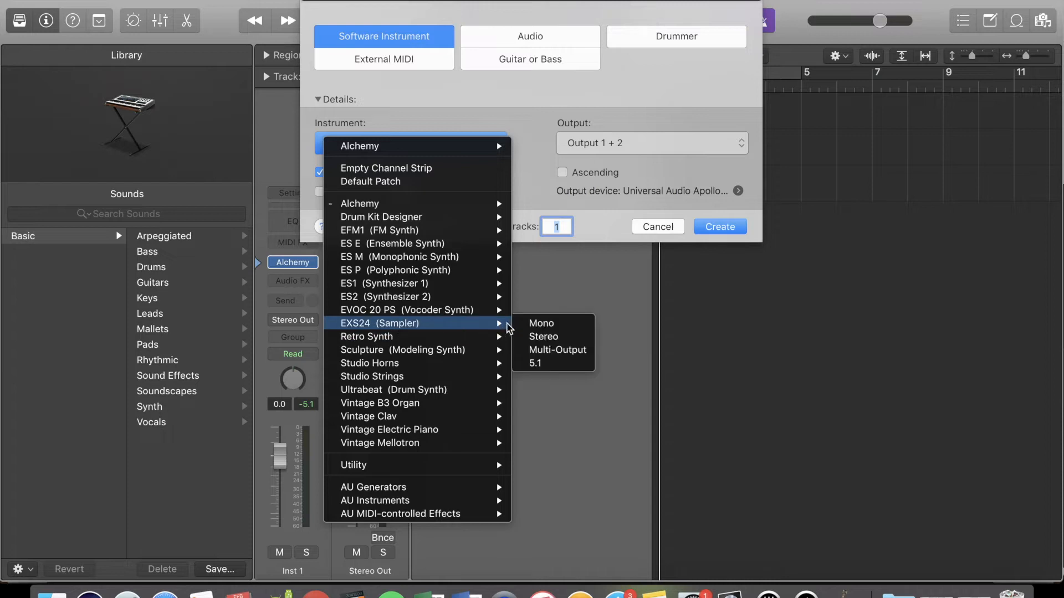
pyautogui.click(537, 338)
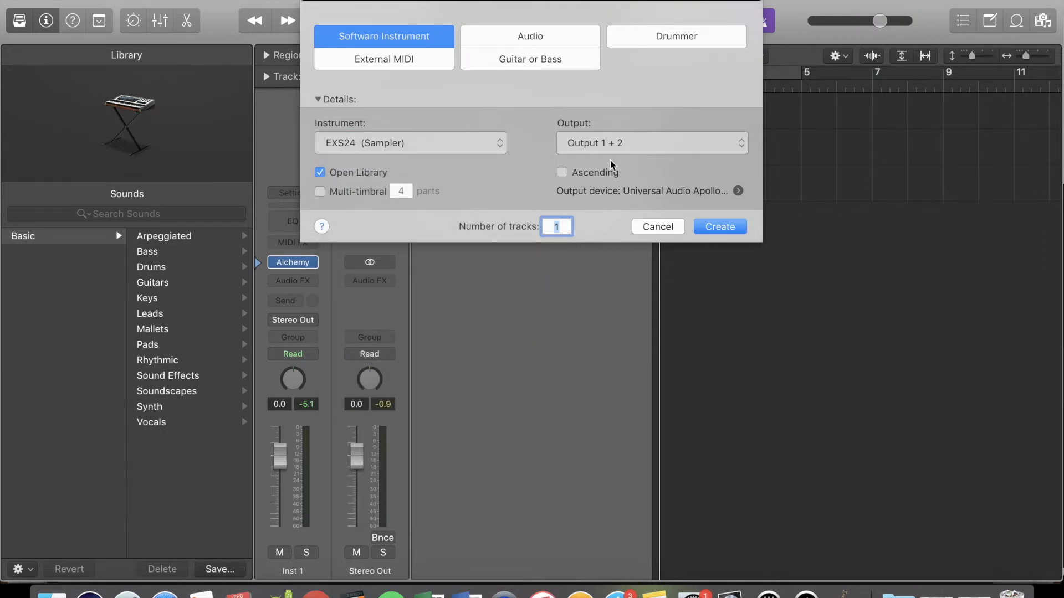
pyautogui.click(714, 228)
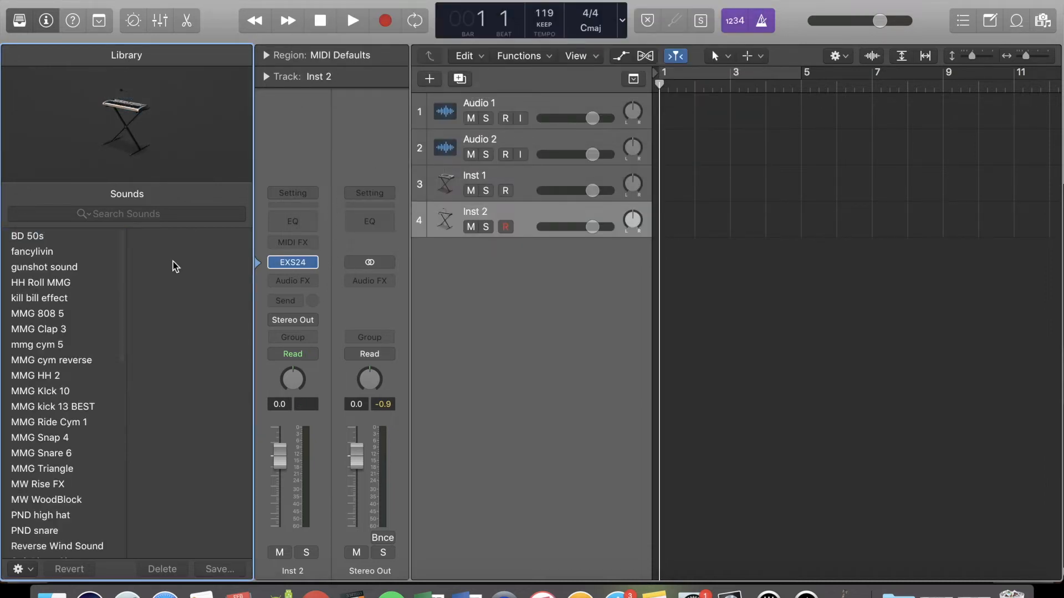
# Open the EXS24 sampler on Inst 2, look at its Instrument Editor, and close the editor again.
pyautogui.scroll(-10, 50, 302)
pyautogui.scroll(10, 48, 310)
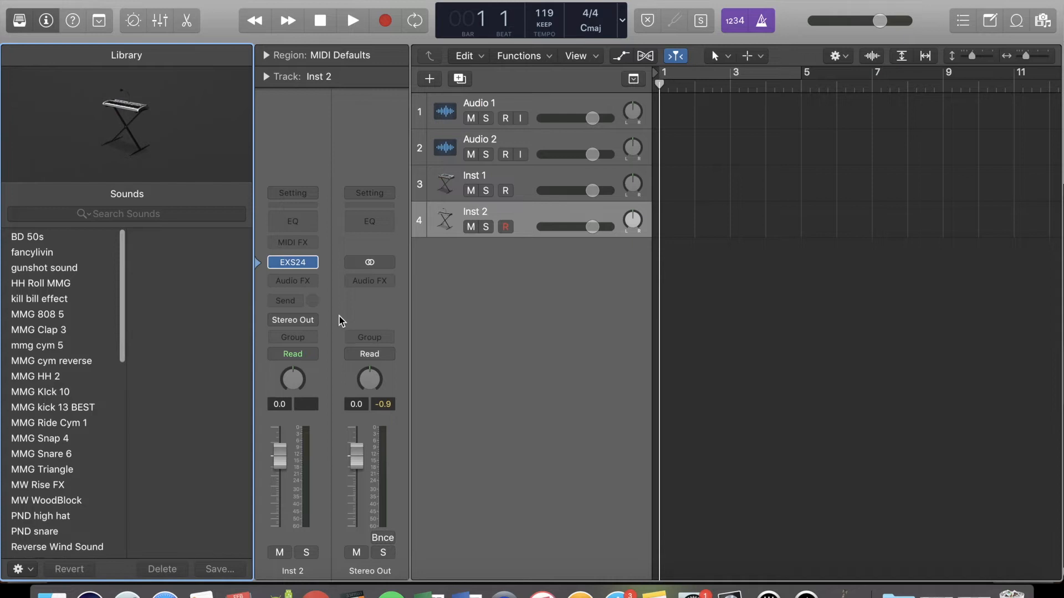
pyautogui.click(302, 263)
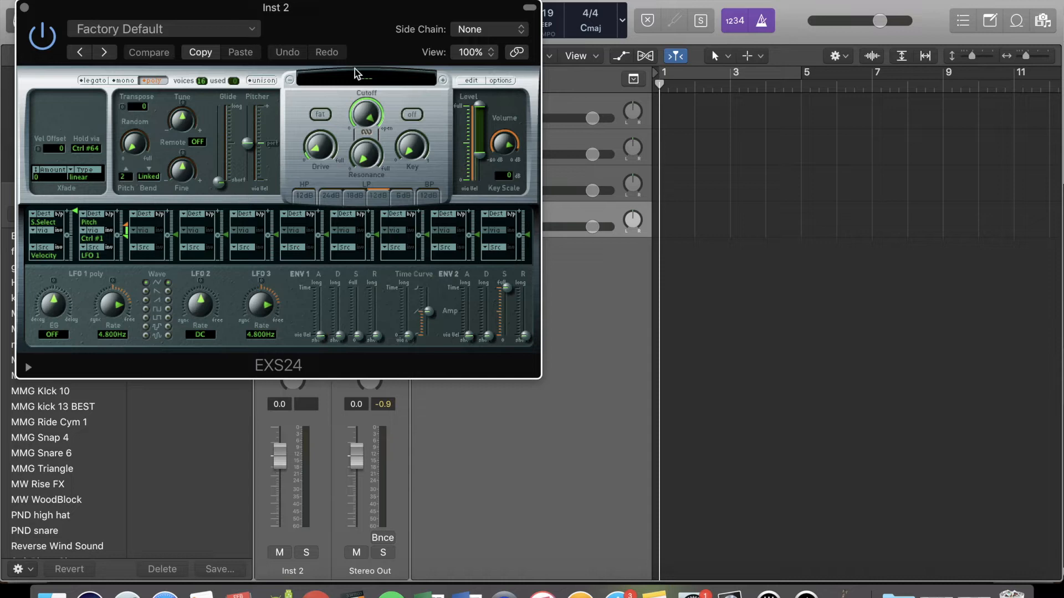
pyautogui.click(470, 81)
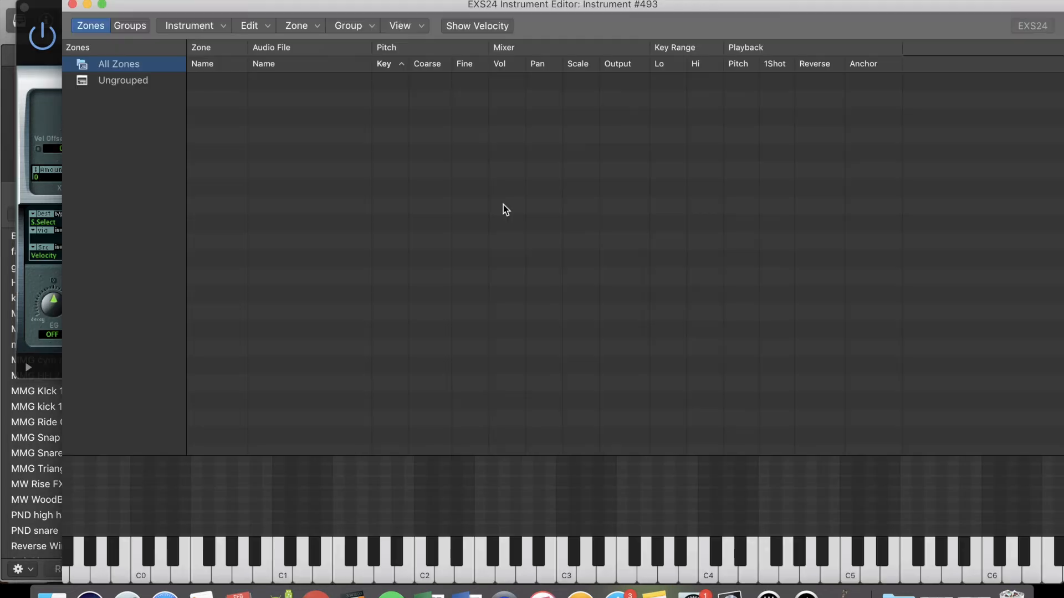
pyautogui.moveTo(185, 6); pyautogui.dragTo(223, 1)
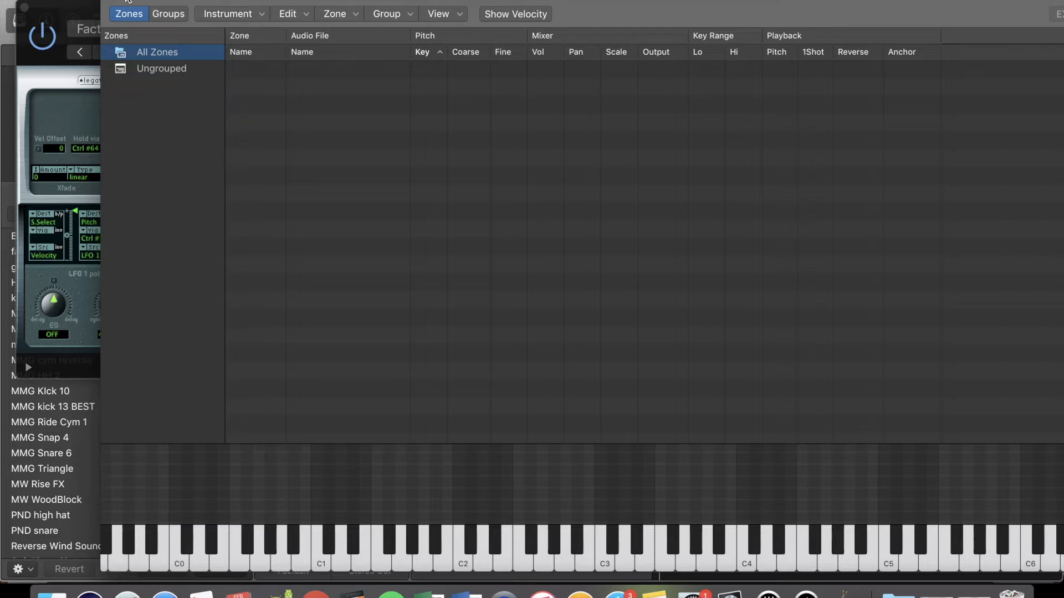
pyautogui.click(125, 0)
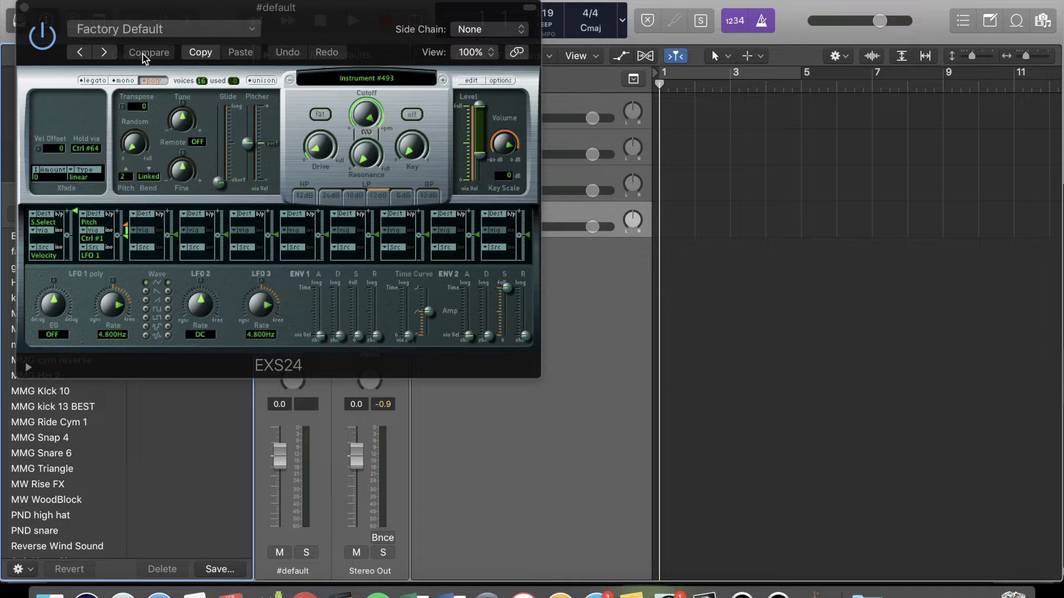
# Show the browser's audio media beside the EXS24 window and look through the drum kit folders and snare samples.
pyautogui.moveTo(299, 0); pyautogui.dragTo(214, 3)
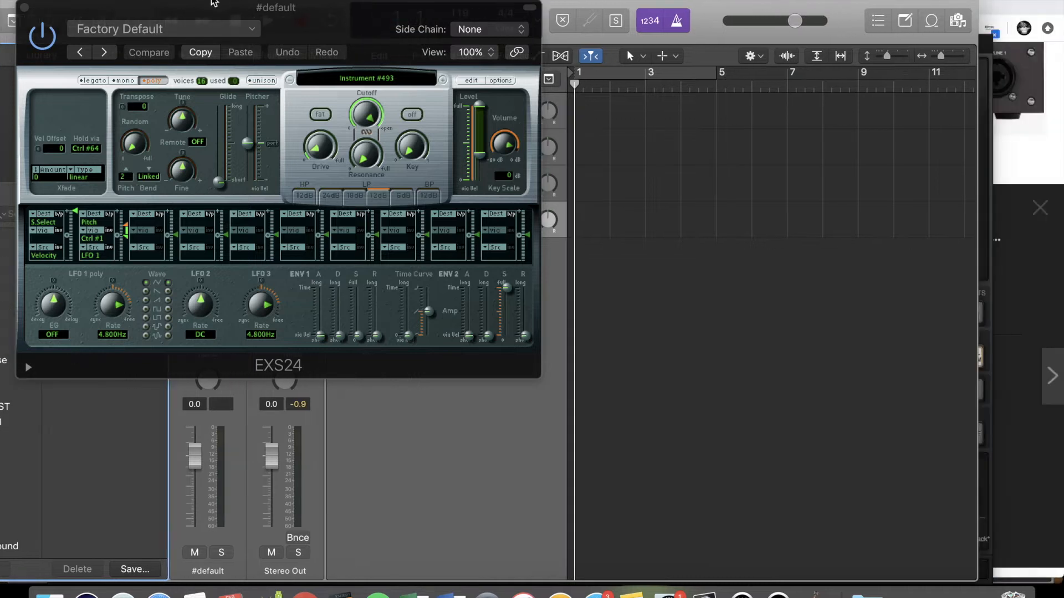
pyautogui.click(956, 25)
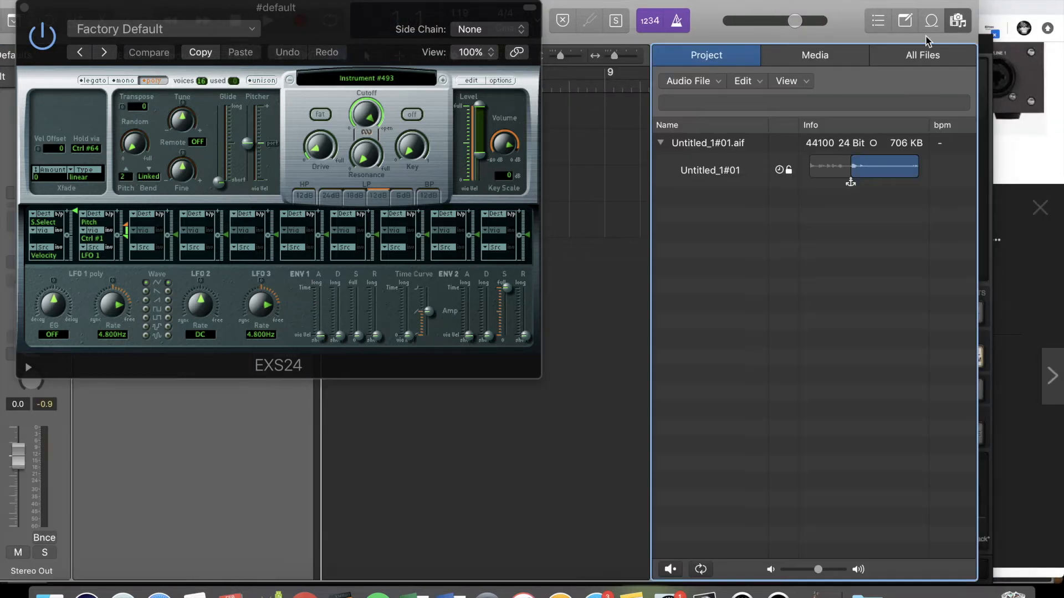
pyautogui.click(813, 54)
pyautogui.moveTo(794, 4); pyautogui.dragTo(862, 3)
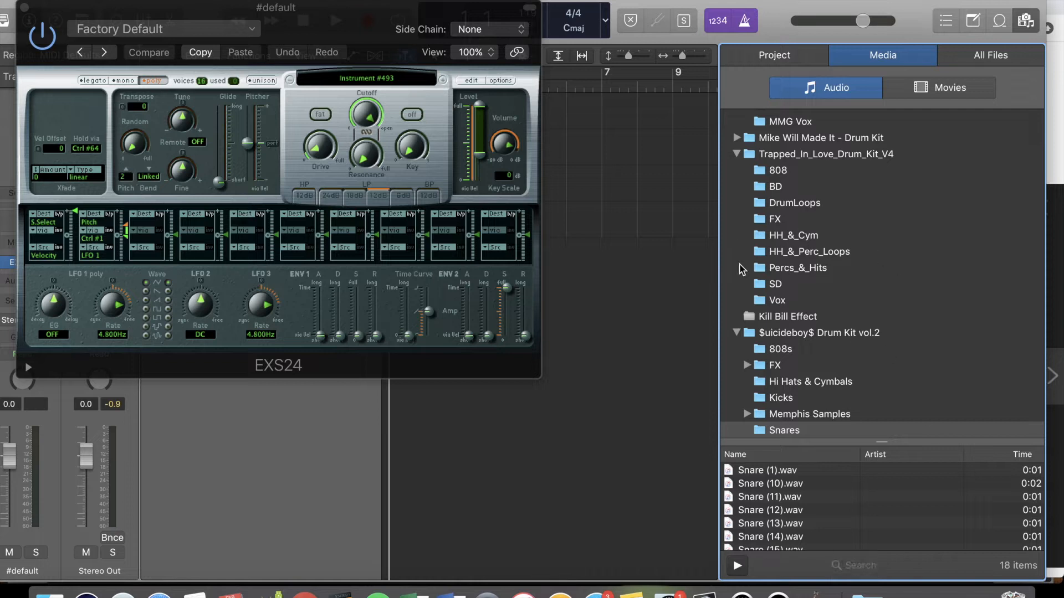
pyautogui.scroll(-2, 798, 343)
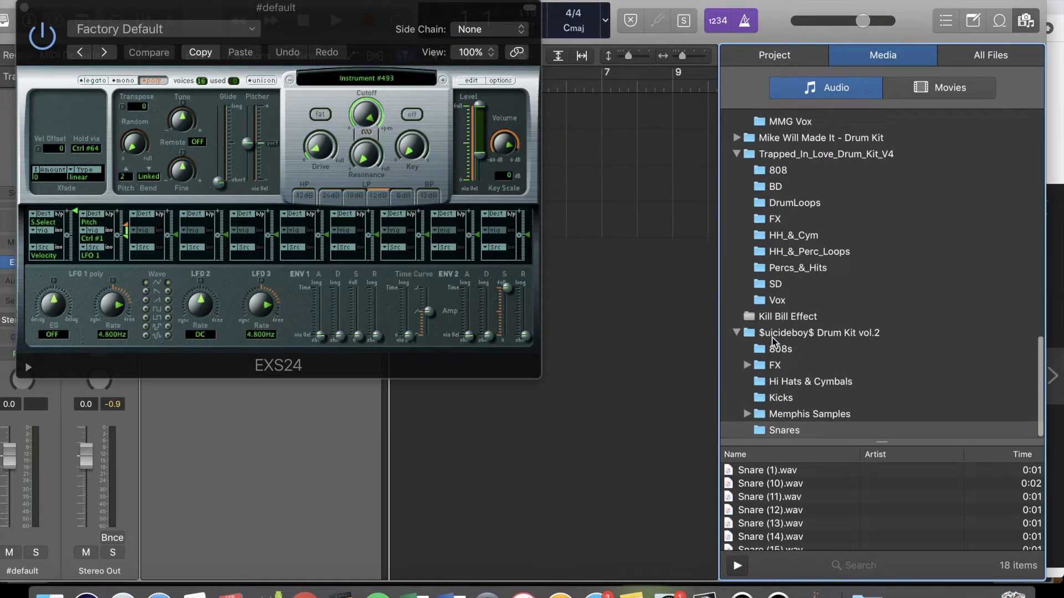
pyautogui.scroll(-2, 795, 485)
pyautogui.scroll(3, 795, 484)
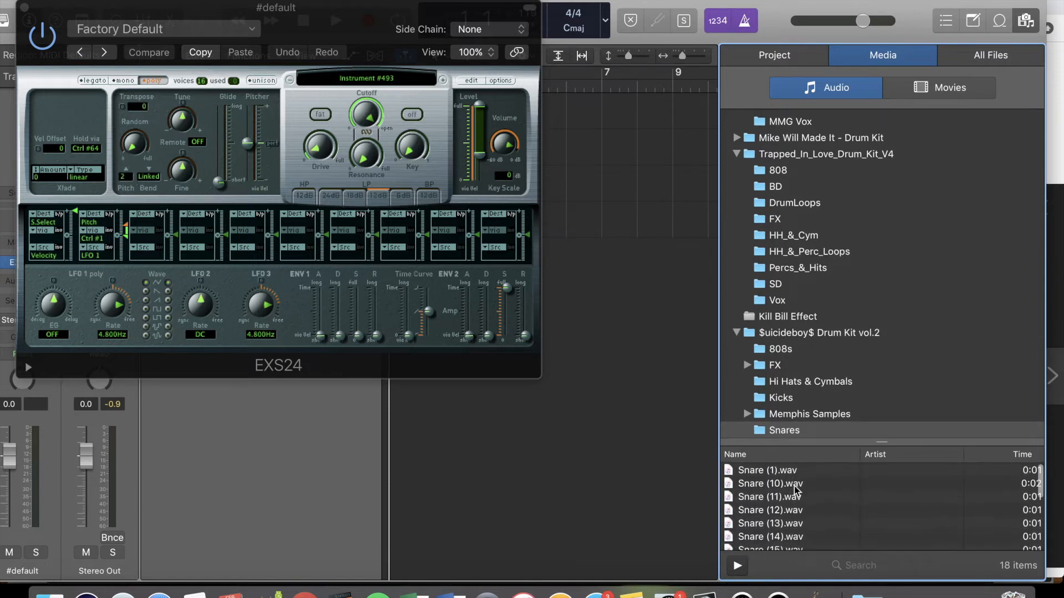
# Reopen the EXS24 Instrument Editor and rearrange the editor and sampler windows so both can be reached.
pyautogui.click(353, 26)
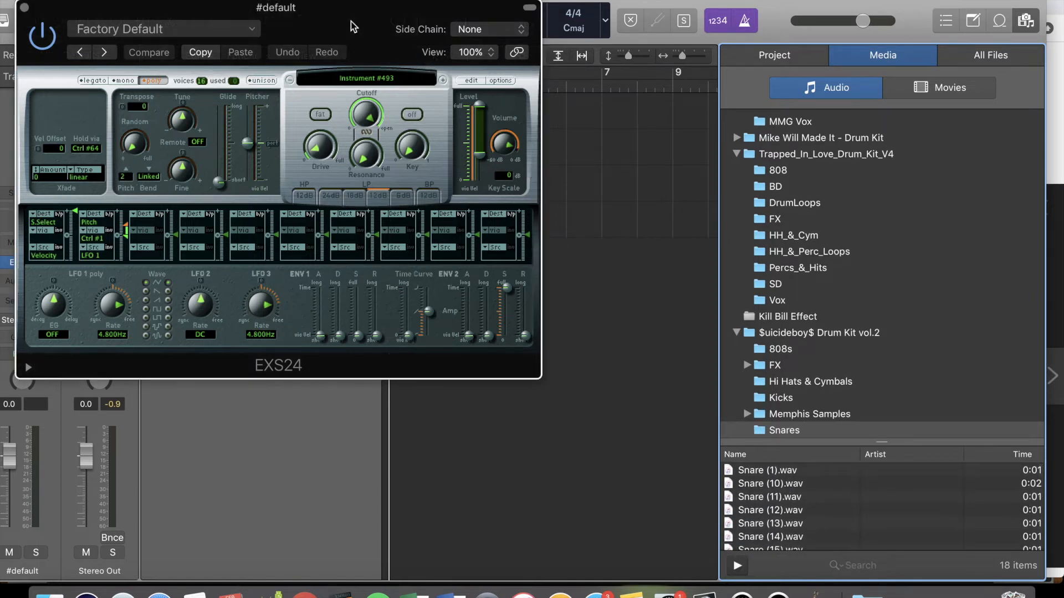
pyautogui.click(471, 81)
pyautogui.moveTo(389, 2); pyautogui.dragTo(284, 258)
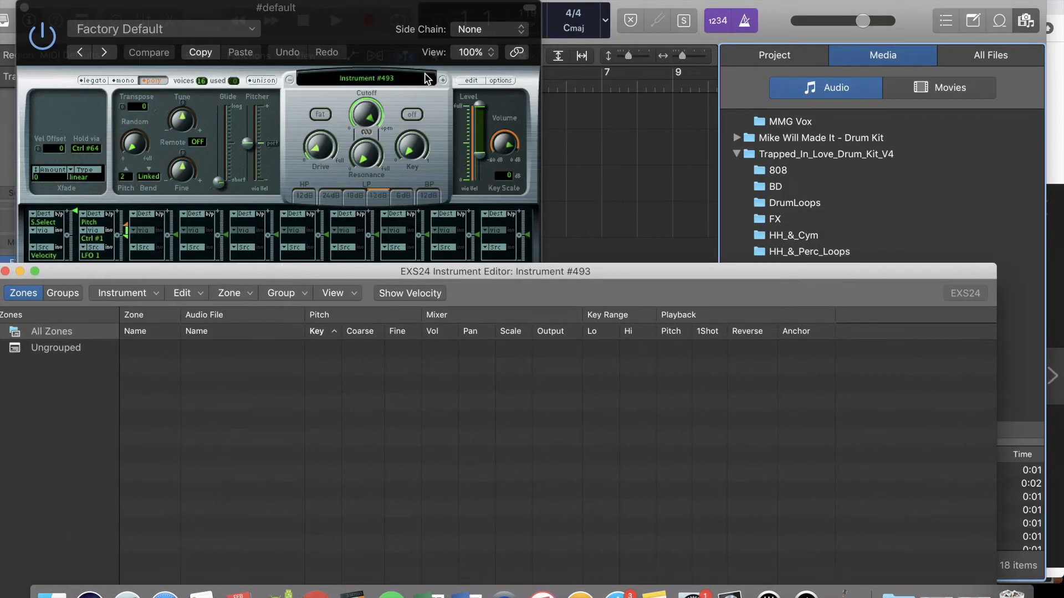
pyautogui.click(465, 80)
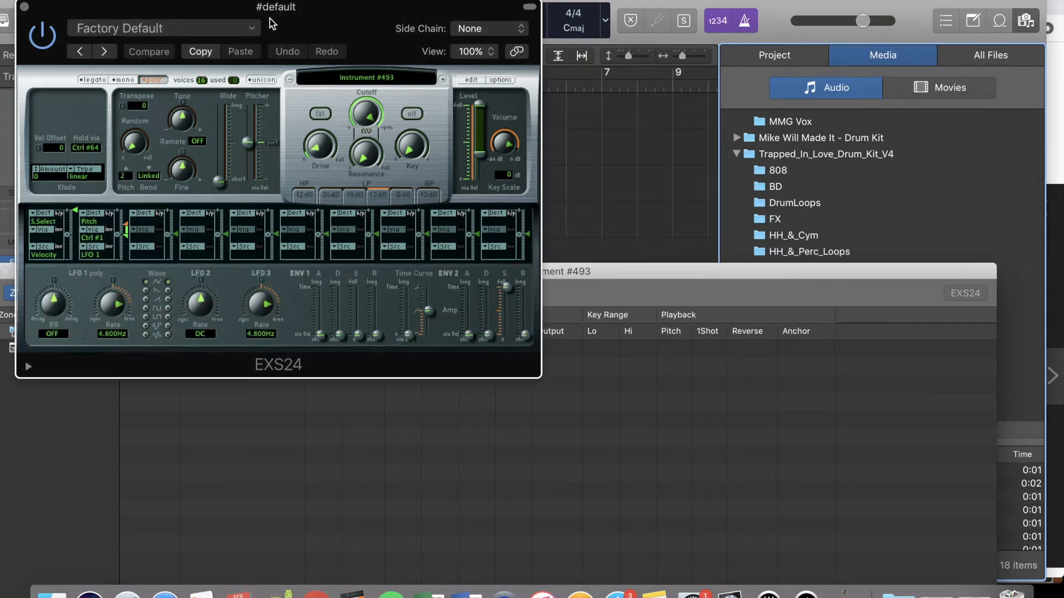
pyautogui.moveTo(267, 19); pyautogui.dragTo(408, 307)
pyautogui.click(246, 283)
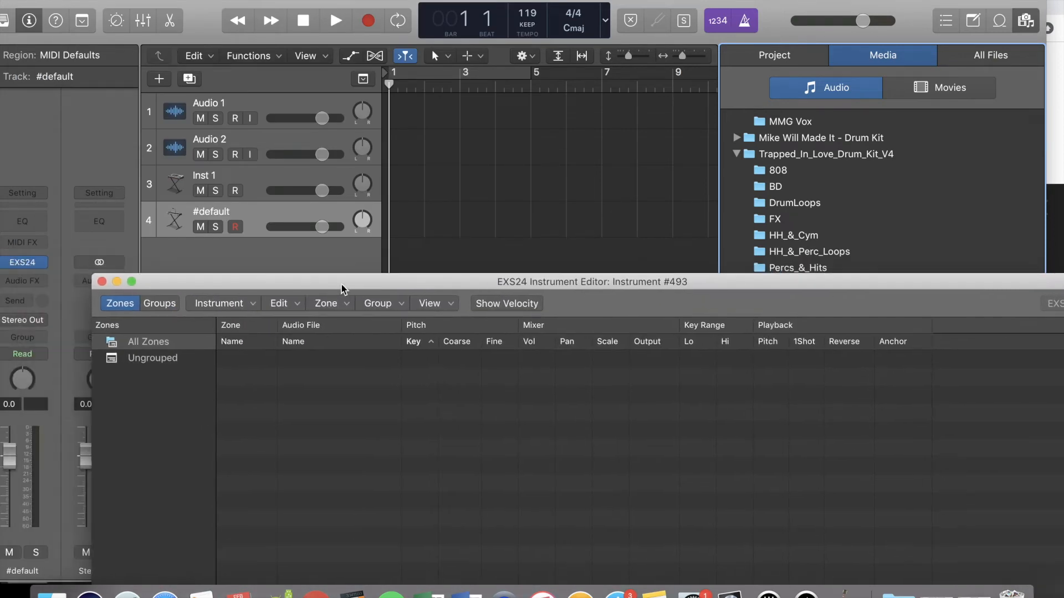
pyautogui.moveTo(246, 282); pyautogui.dragTo(251, 218)
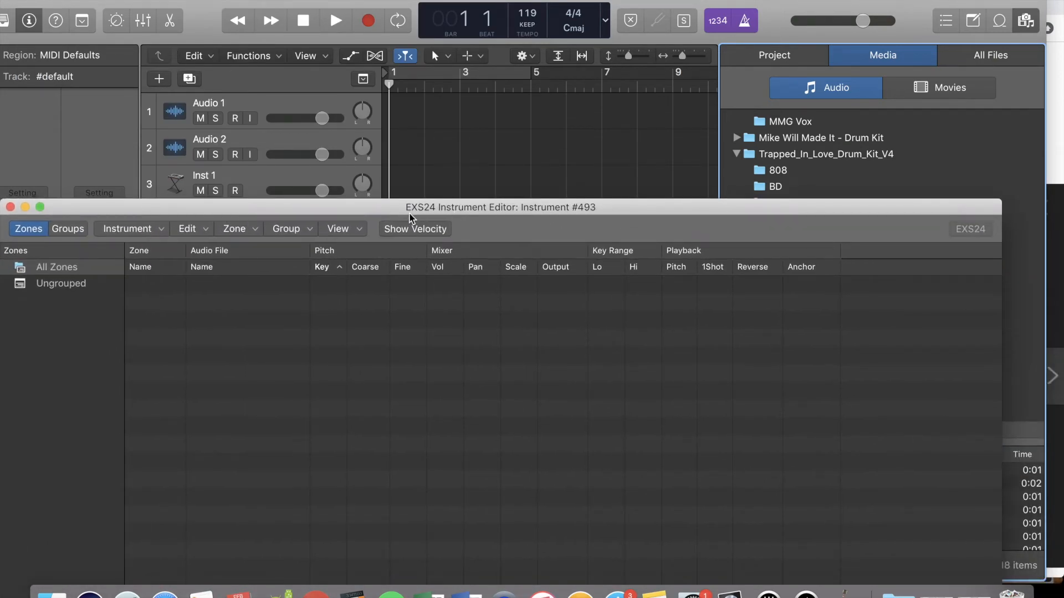
pyautogui.moveTo(487, 211); pyautogui.dragTo(535, 387)
pyautogui.click(454, 312)
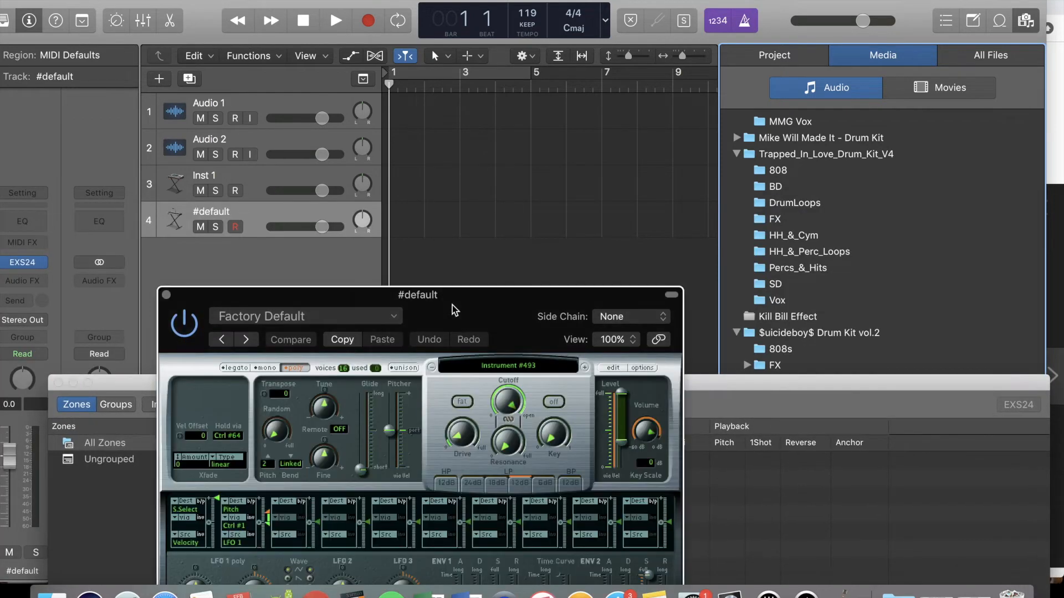
pyautogui.moveTo(471, 314); pyautogui.dragTo(445, 139)
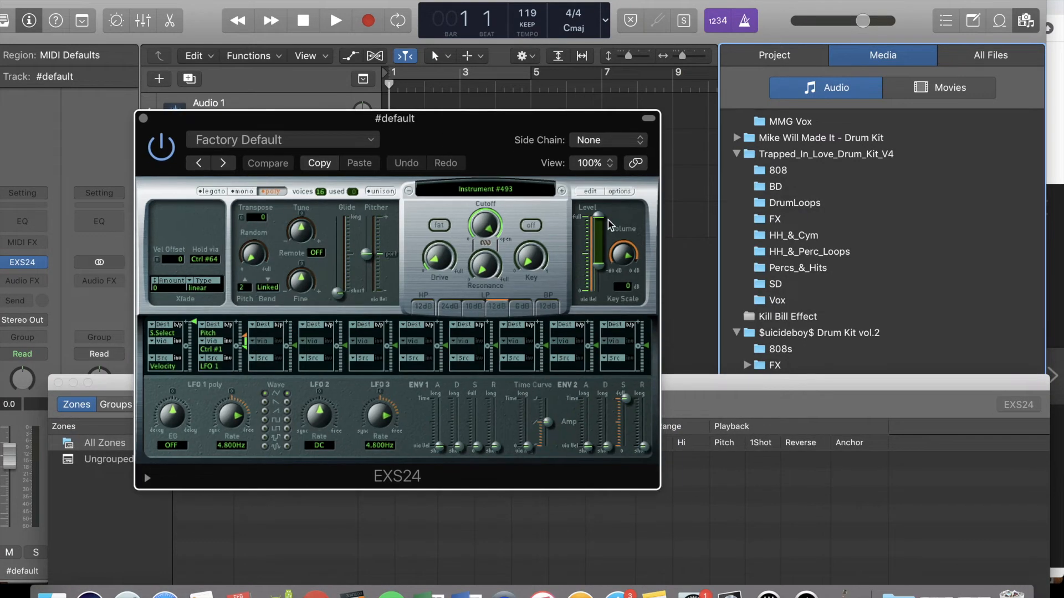
# Place the Instrument Editor beside the audio media list and add Snare (1).wav to it as a zone.
pyautogui.click(591, 192)
pyautogui.moveTo(620, 386); pyautogui.dragTo(444, 21)
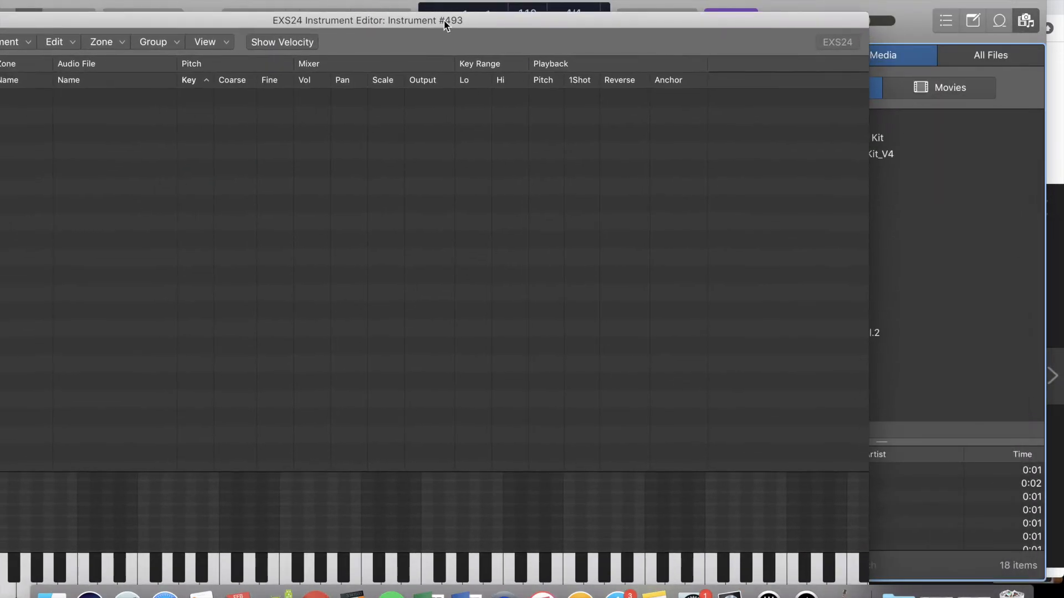
pyautogui.click(877, 3)
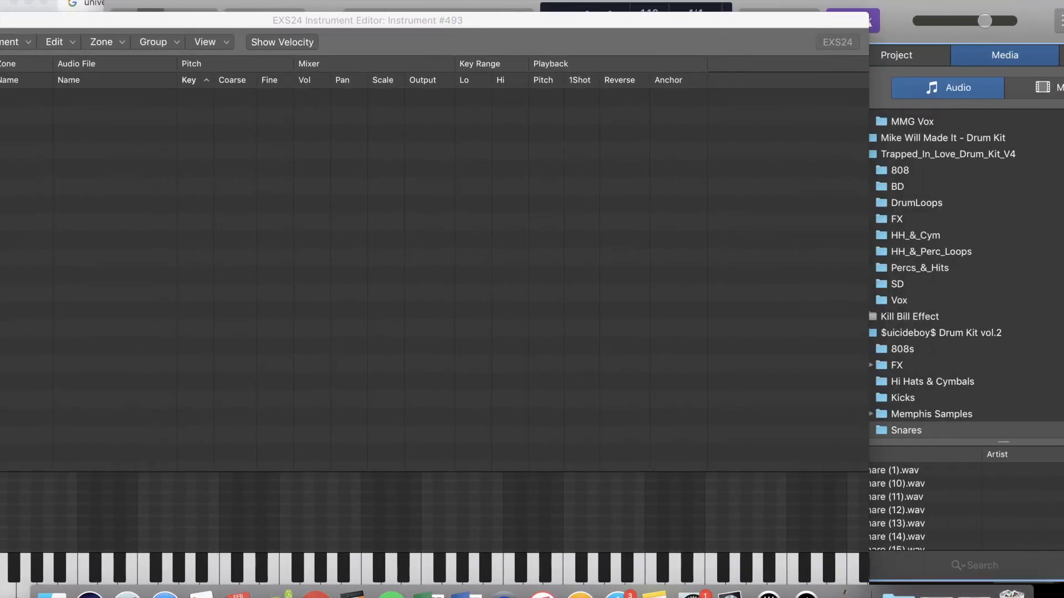
pyautogui.click(915, 475)
pyautogui.moveTo(920, 474); pyautogui.dragTo(272, 234)
pyautogui.moveTo(334, 16); pyautogui.dragTo(488, 12)
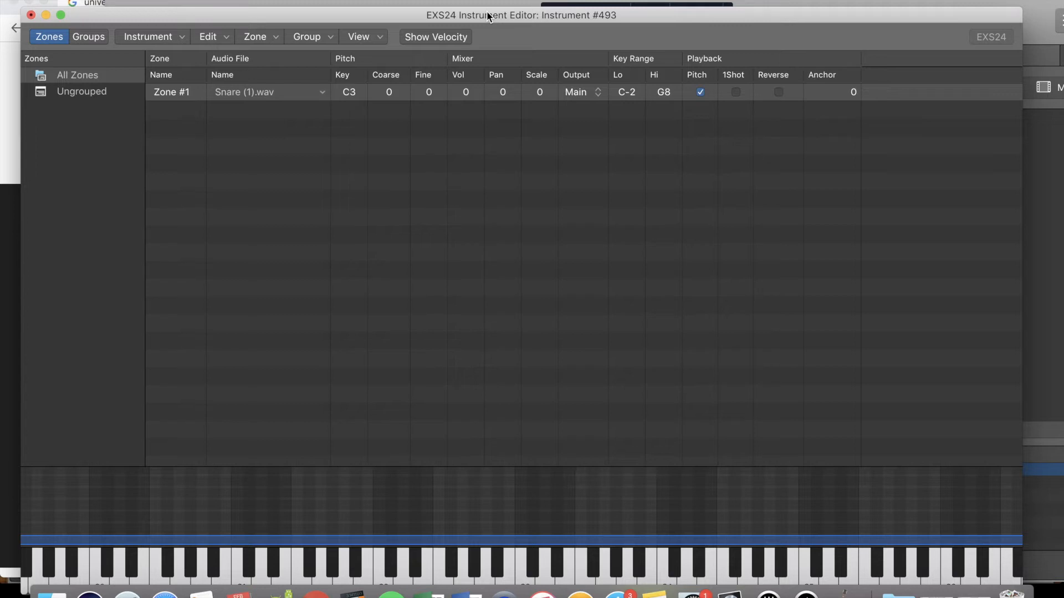
# Audition the snare zone at several pitches with the Musical Typing keyboard, and close the keyboard.
pyautogui.press('super+k')
pyautogui.press('h')
pyautogui.press('h')
pyautogui.press('h')
pyautogui.press('h')
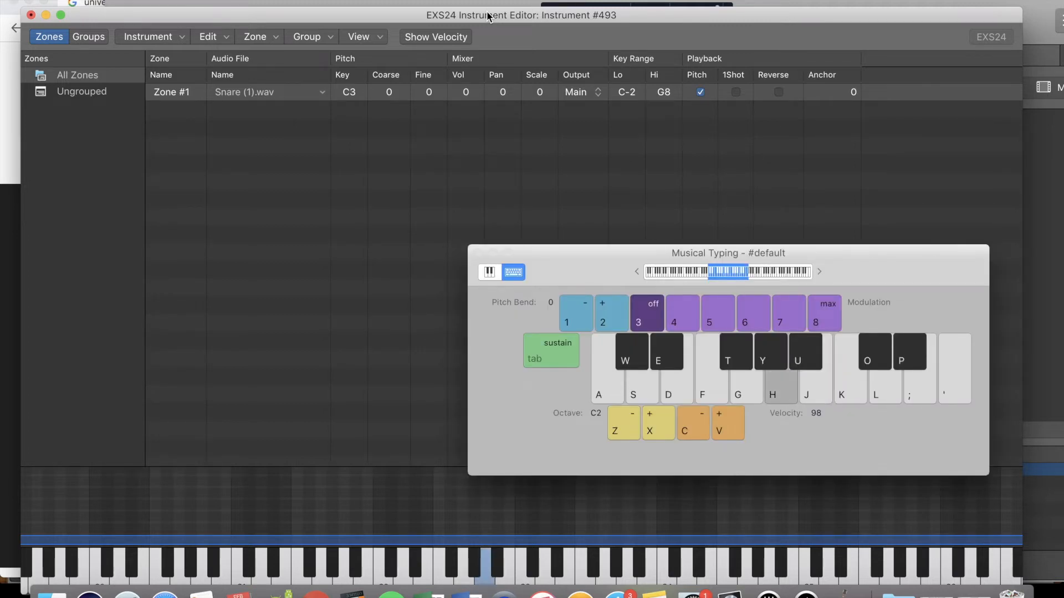
pyautogui.press('s')
pyautogui.press('f')
pyautogui.press('g')
pyautogui.press('j')
pyautogui.press('j')
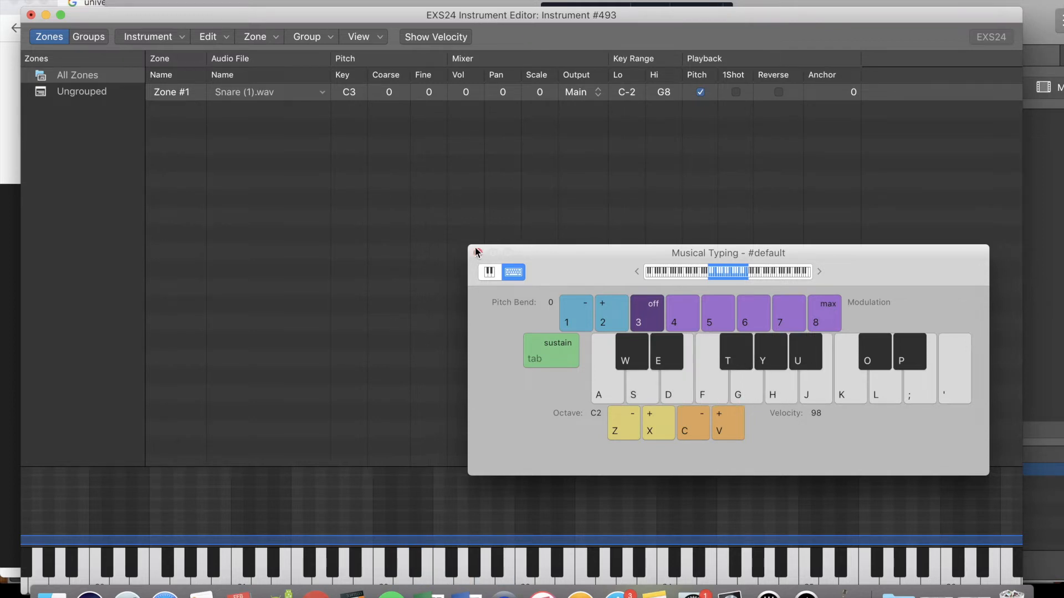
pyautogui.click(477, 253)
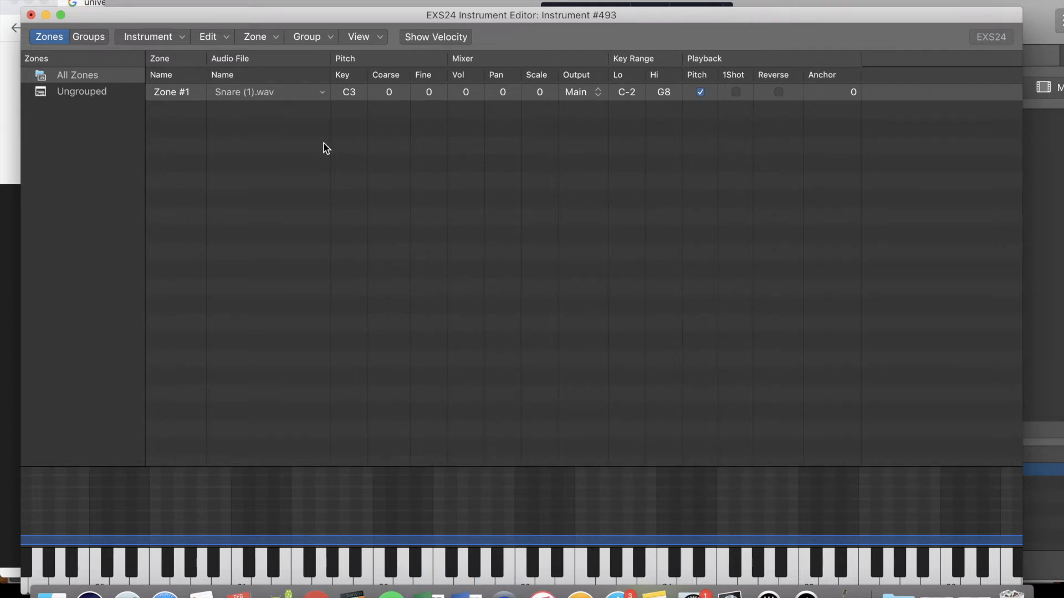
# Close the EXS24 Instrument Editor without saving the changes to the instrument.
pyautogui.click(30, 15)
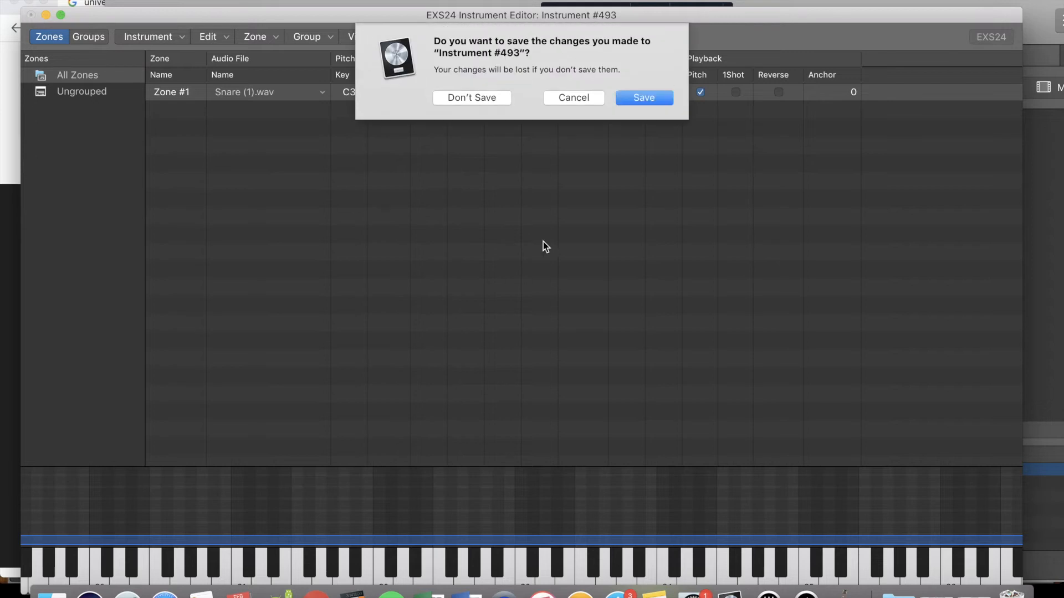
pyautogui.click(566, 99)
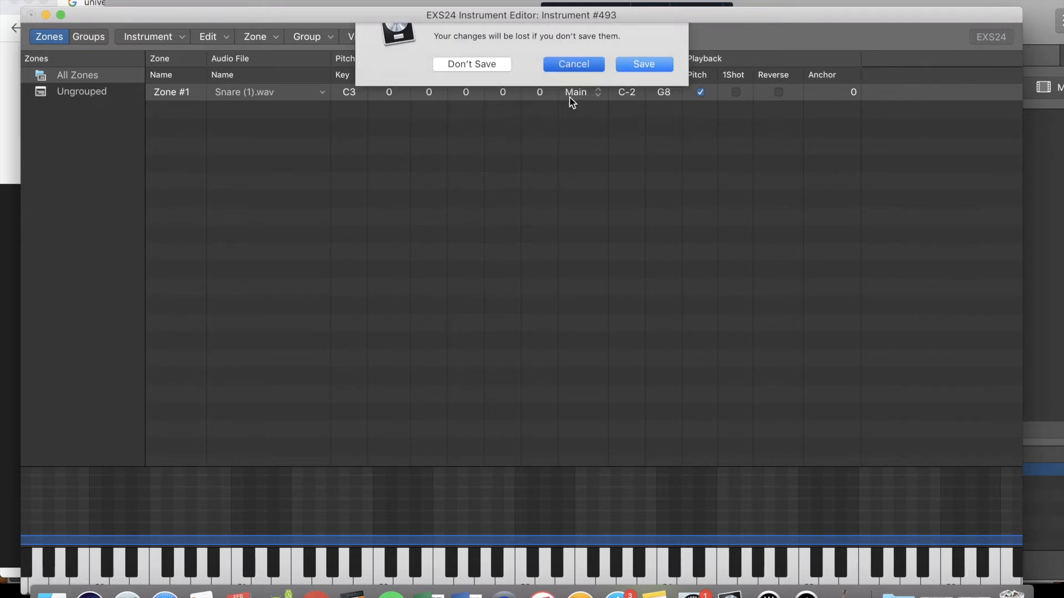
pyautogui.click(31, 16)
pyautogui.click(447, 98)
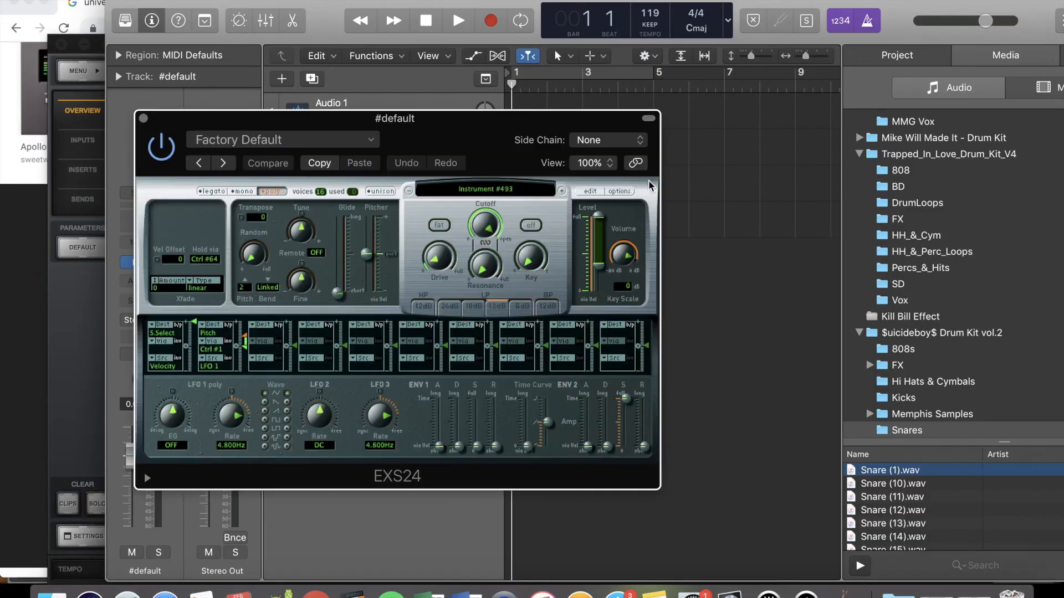
# Browse the EXS24's list of saved instruments without loading one, and close the sampler window.
pyautogui.click(483, 191)
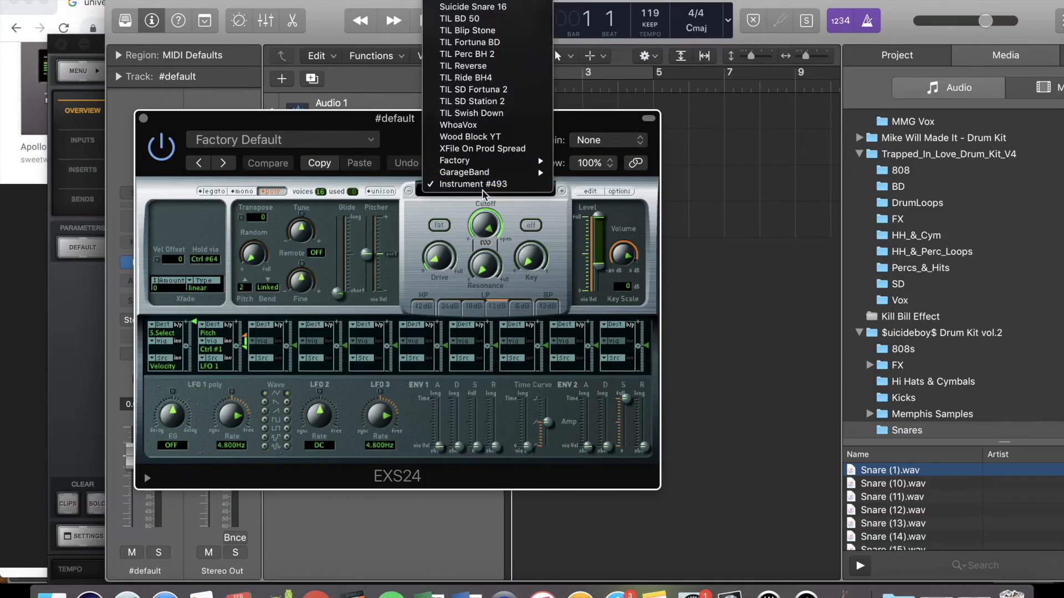
pyautogui.scroll(15, 492, 65)
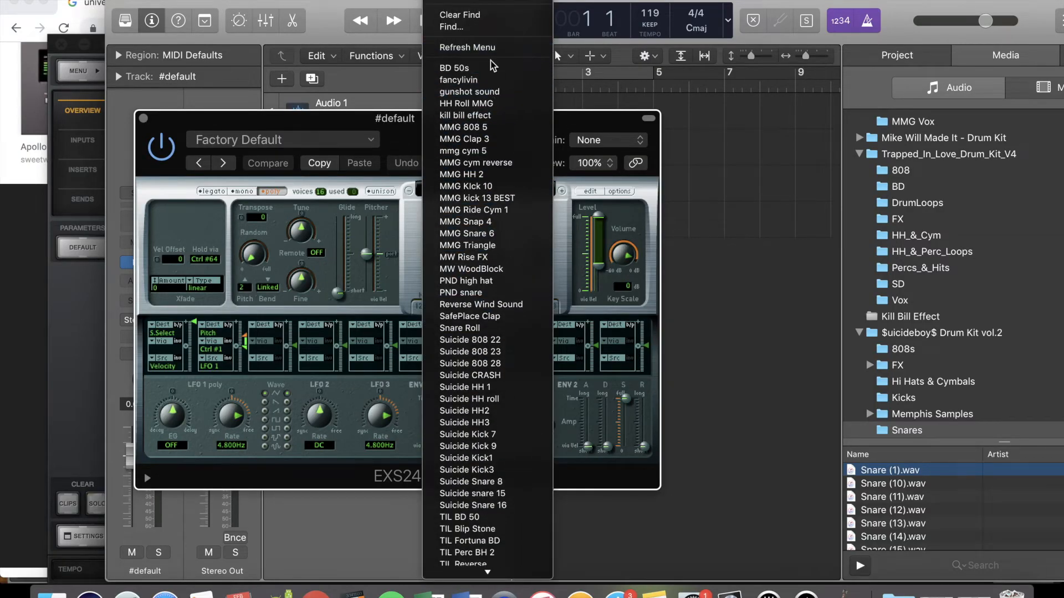
pyautogui.click(155, 125)
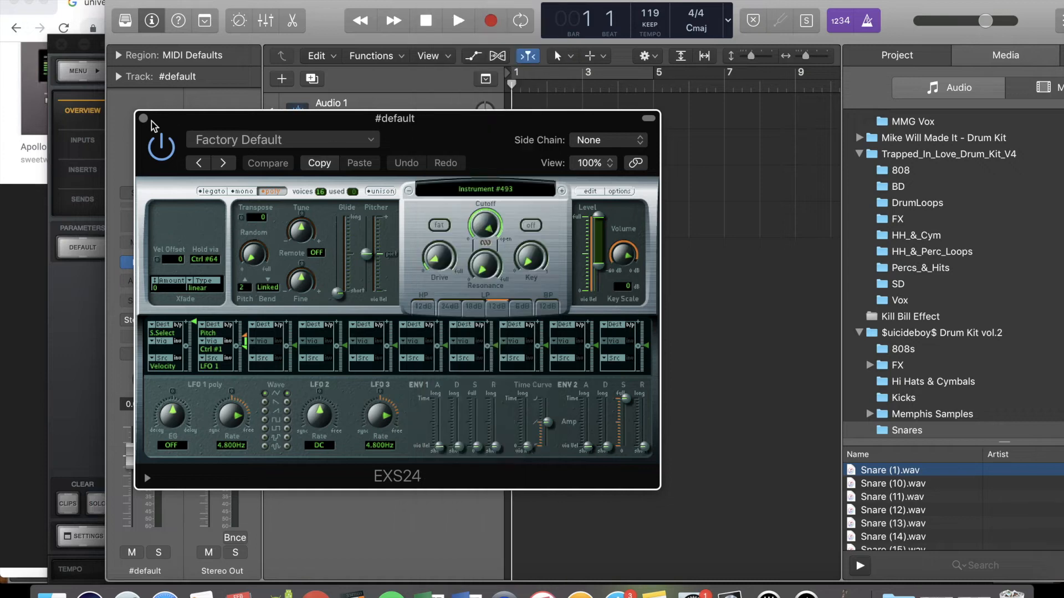
pyautogui.click(143, 118)
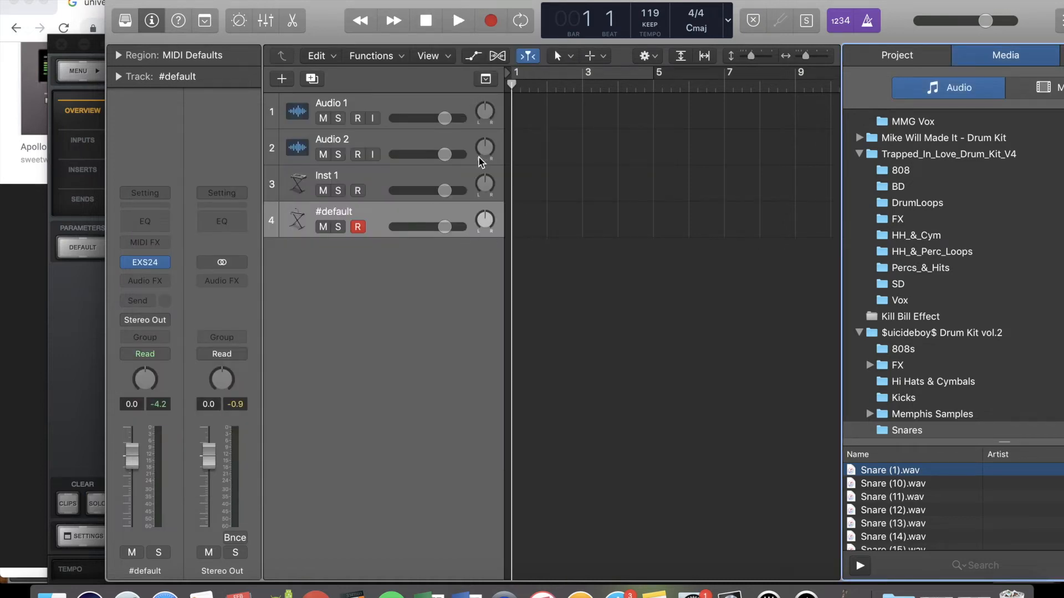
# Set the project tempo to 150 and record a few snare notes on the #default track with the Musical Typing keyboard.
pyautogui.press('super+k')
pyautogui.moveTo(650, 14); pyautogui.dragTo(650, 7)
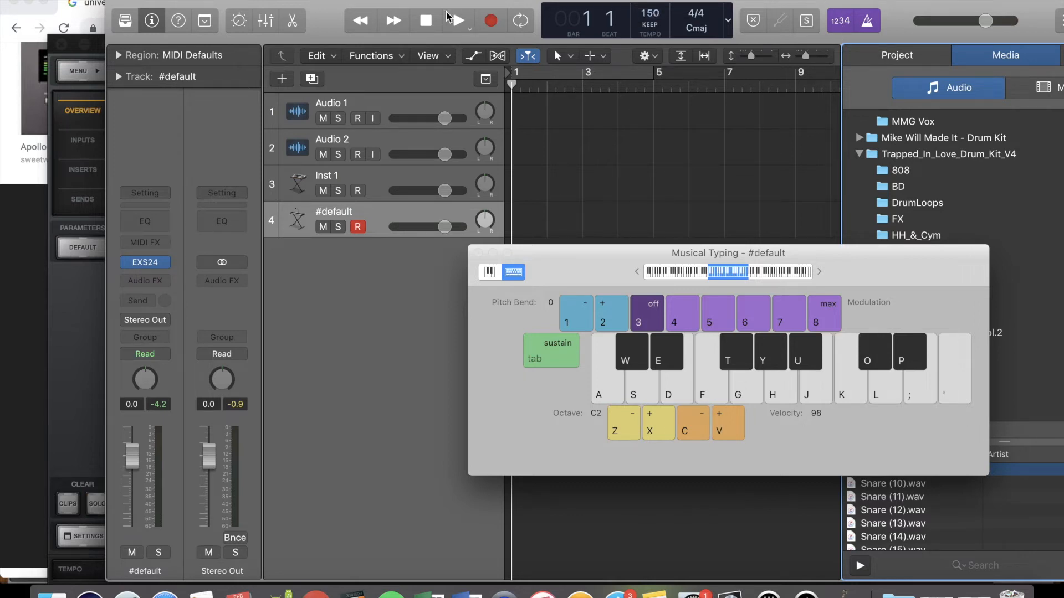
pyautogui.click(490, 20)
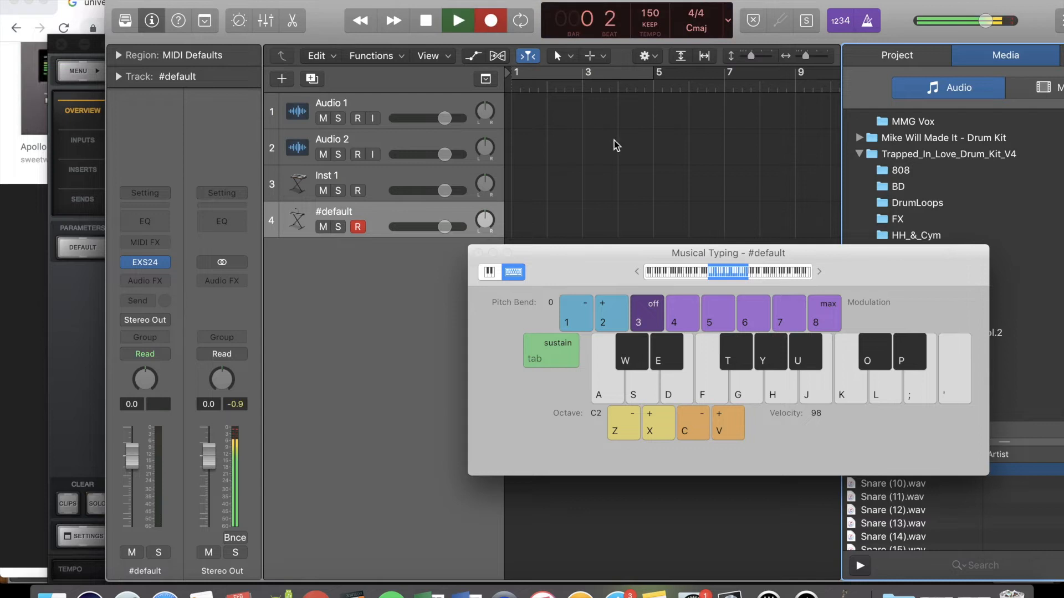
pyautogui.press('k')
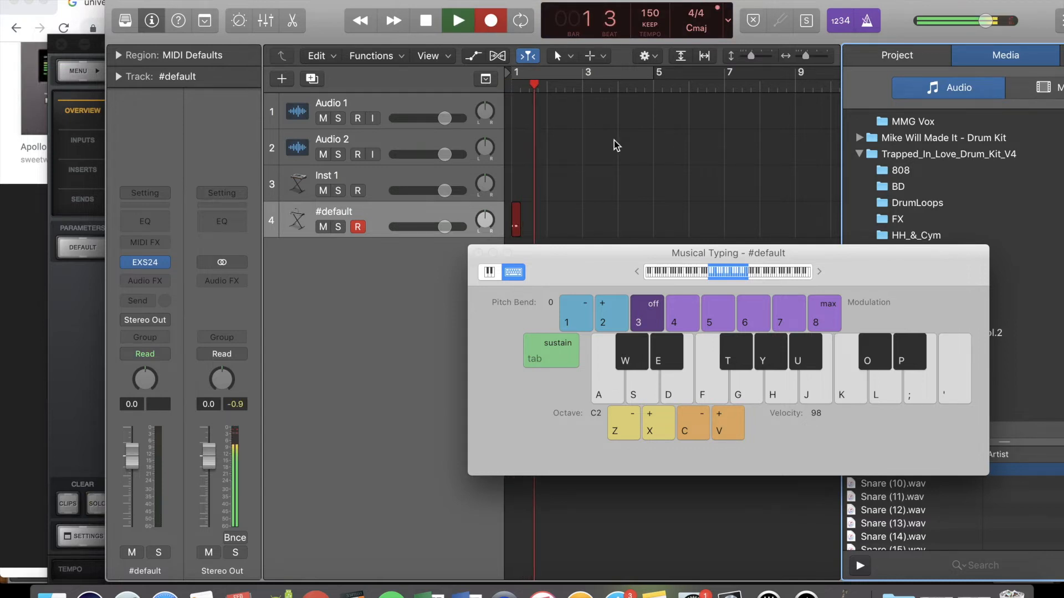
pyautogui.press('j')
pyautogui.press('j')
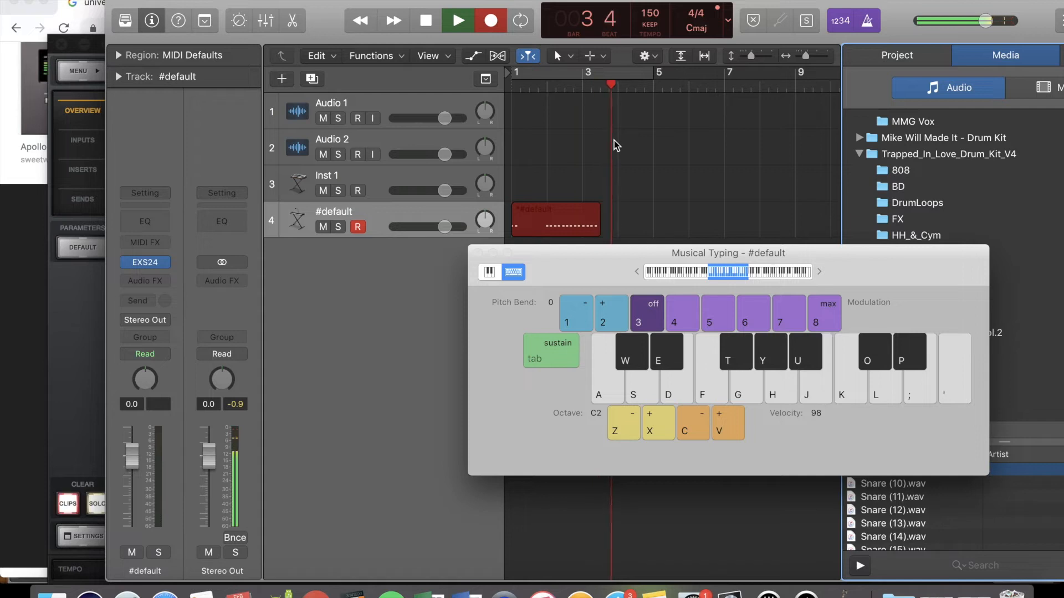
pyautogui.click(478, 252)
pyautogui.press('space')
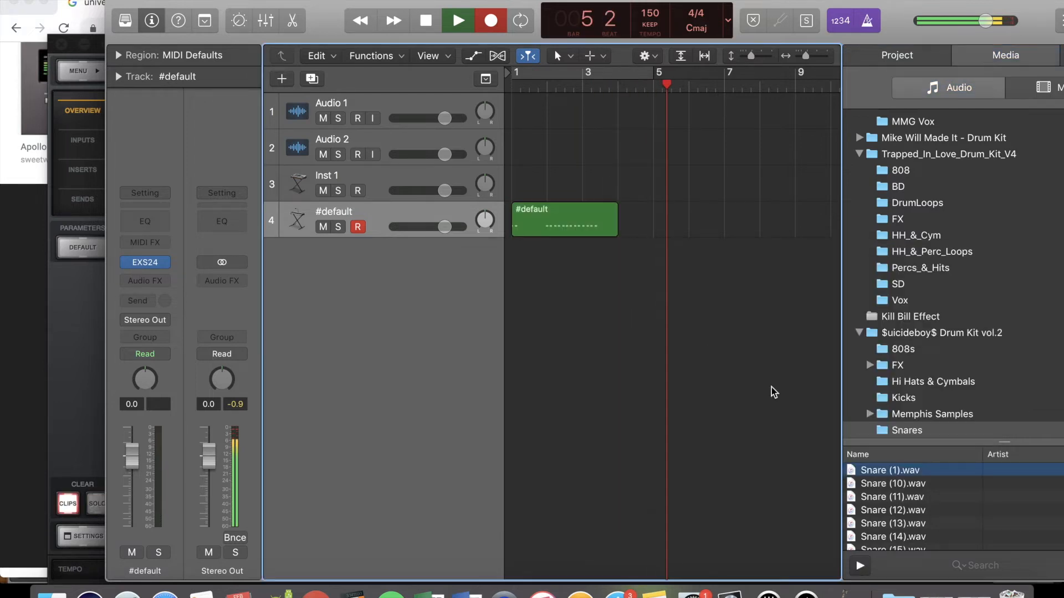
# Open the recorded #default region in the Piano Roll and hide the media browser.
pyautogui.click(567, 210)
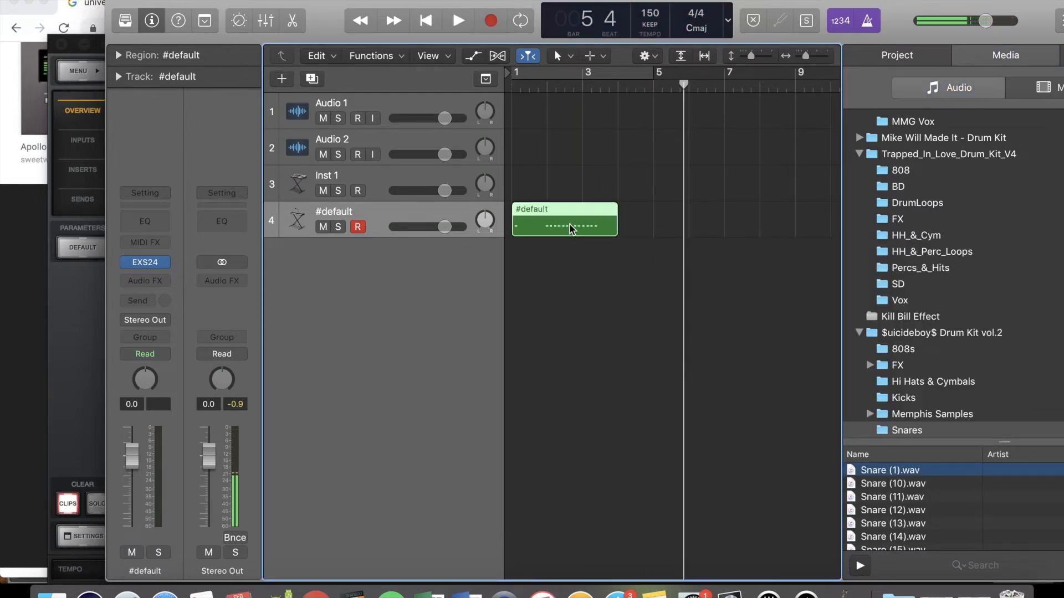
pyautogui.click(530, 89)
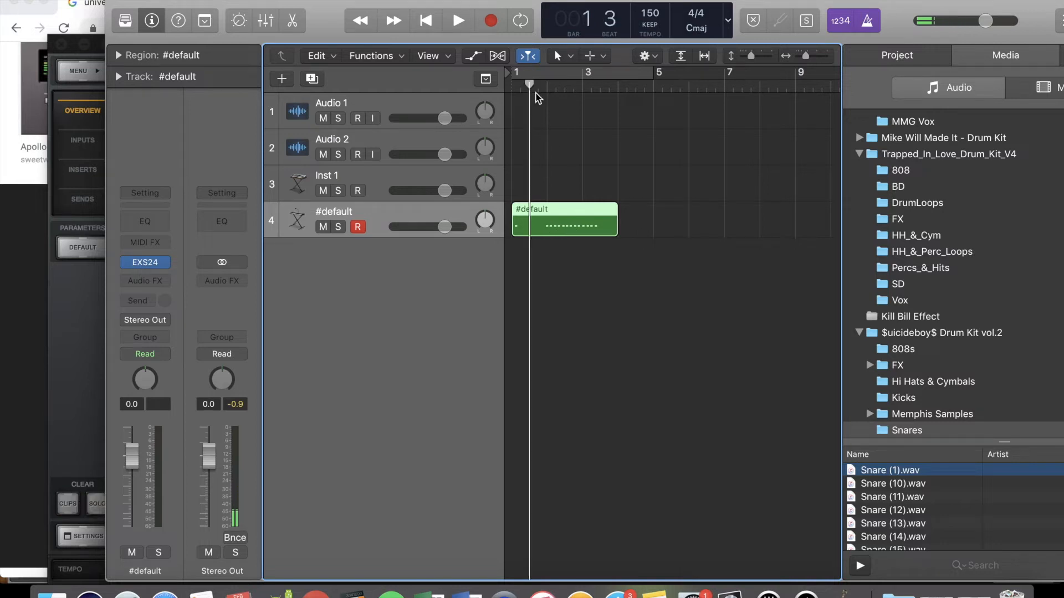
pyautogui.press('super+Right')
pyautogui.press('super+Right')
pyautogui.press('super+Right')
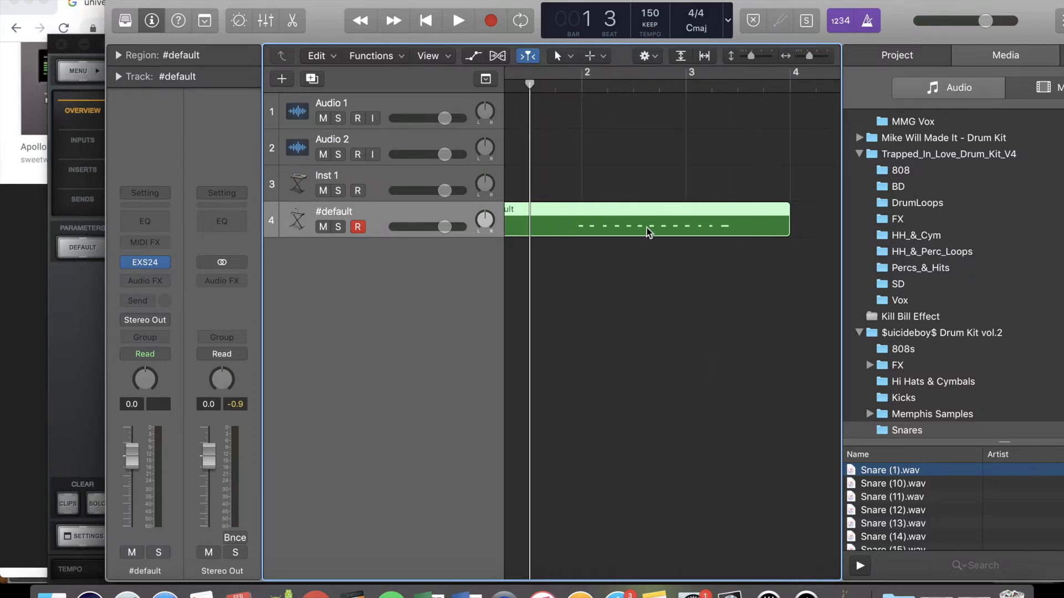
pyautogui.doubleClick(648, 231)
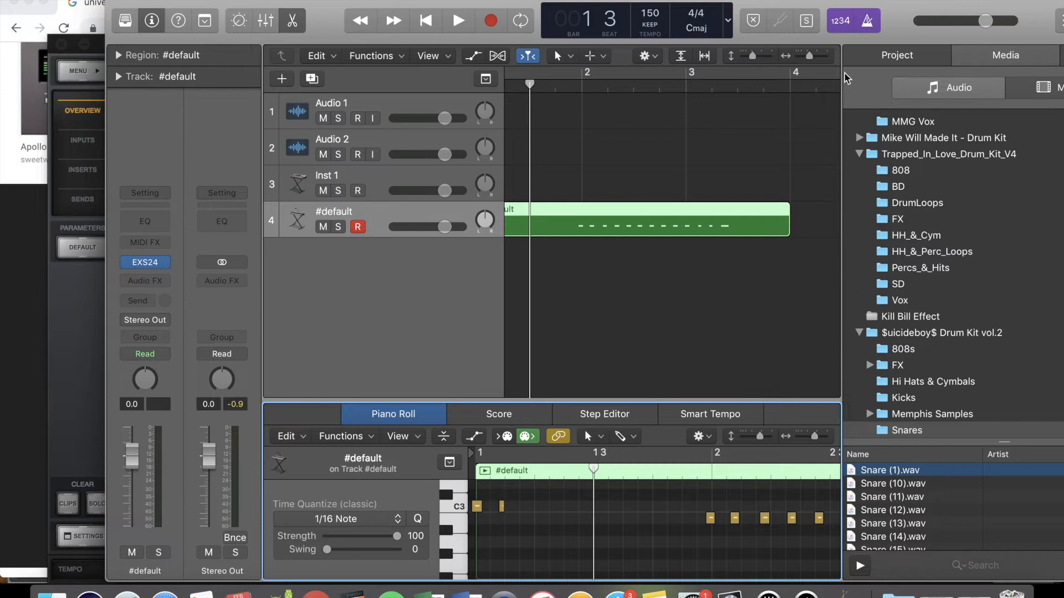
pyautogui.moveTo(977, 30); pyautogui.dragTo(854, 1)
pyautogui.click(1026, 22)
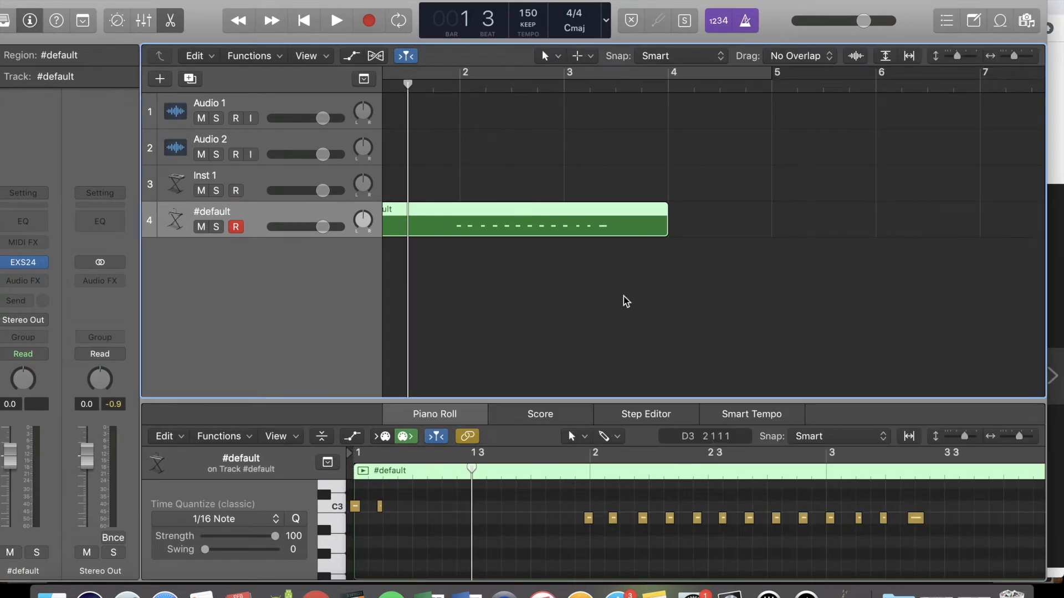
# Select all the recorded notes in the Piano Roll and enlarge the editor upward to show its quantize and velocity settings.
pyautogui.scroll(-5, 624, 301)
pyautogui.scroll(-5, 569, 510)
pyautogui.scroll(2, 568, 510)
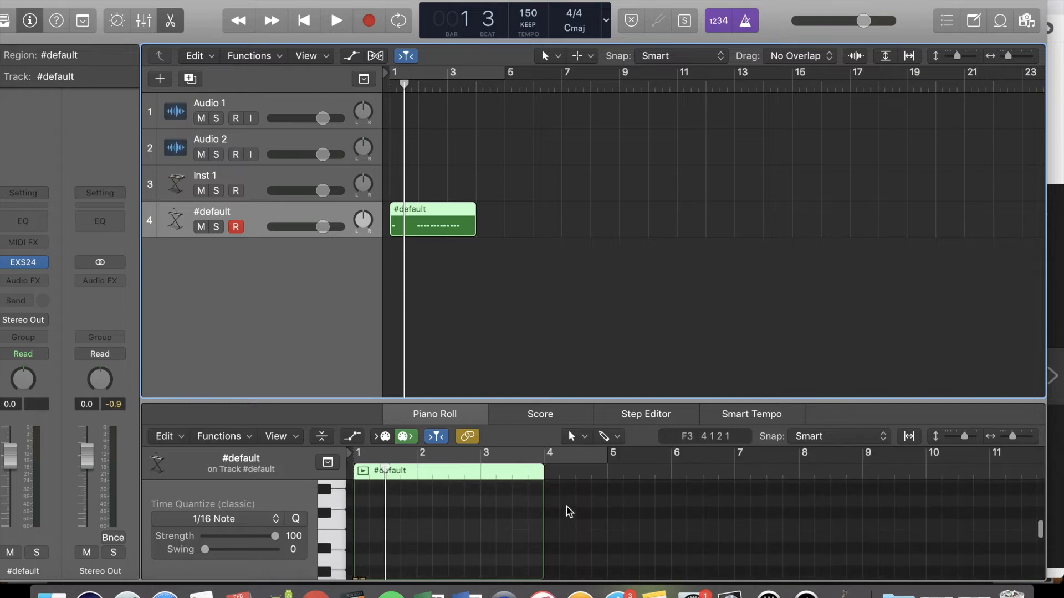
pyautogui.click(416, 514)
pyautogui.moveTo(408, 505); pyautogui.dragTo(527, 570)
pyautogui.click(405, 512)
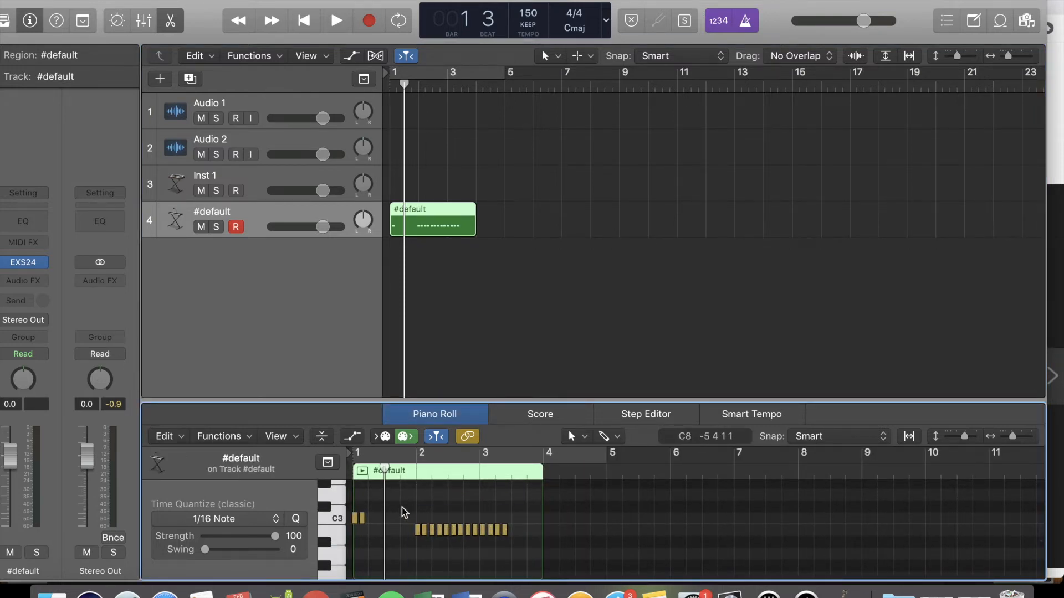
pyautogui.press('super+a')
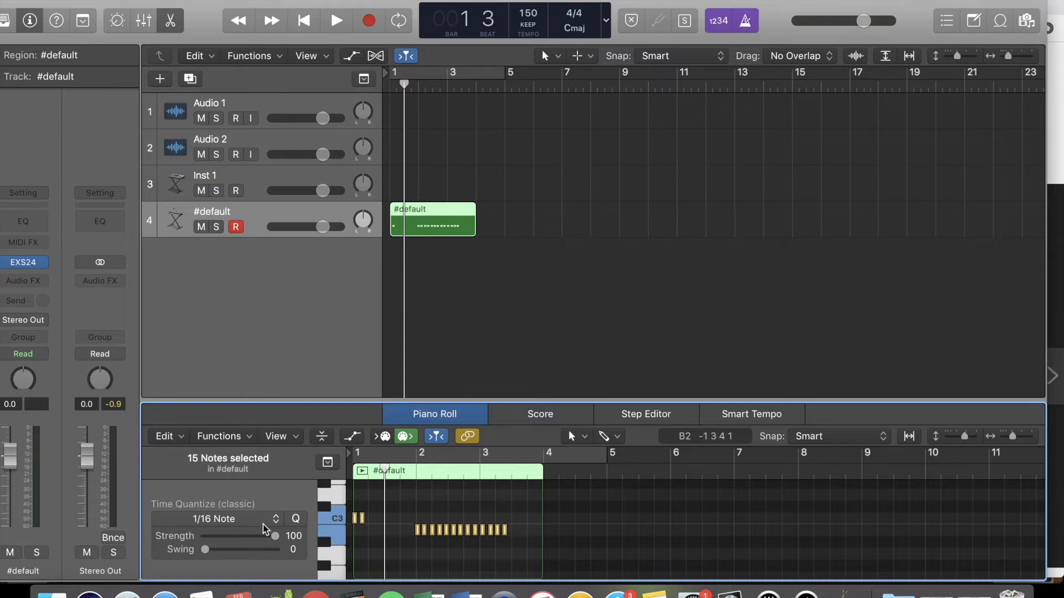
pyautogui.moveTo(295, 403); pyautogui.dragTo(309, 244)
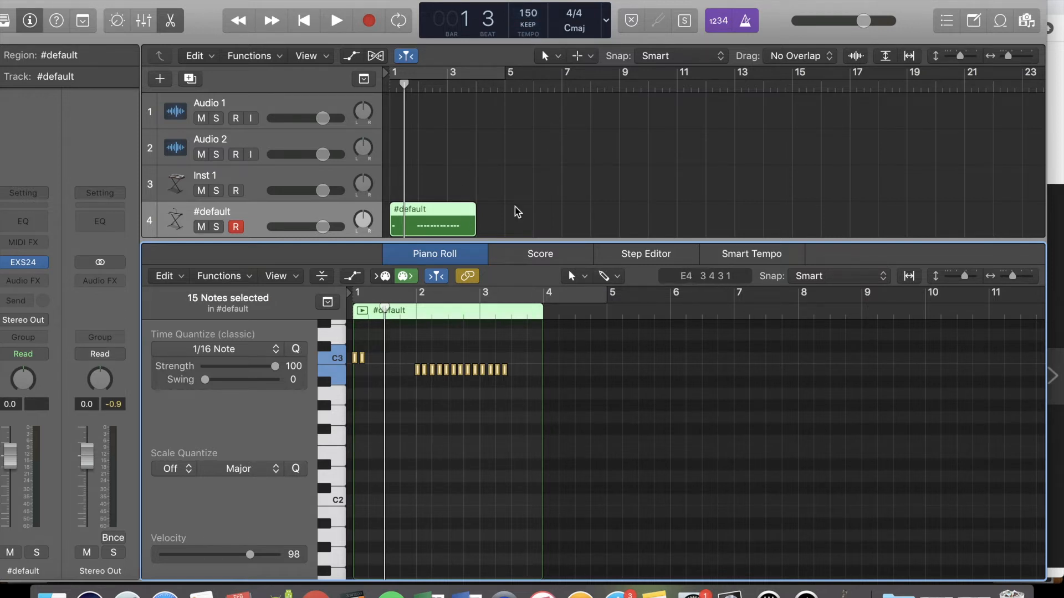
# Quantize the selected notes to 1/16 Note and play them back from bar 2.
pyautogui.click(295, 349)
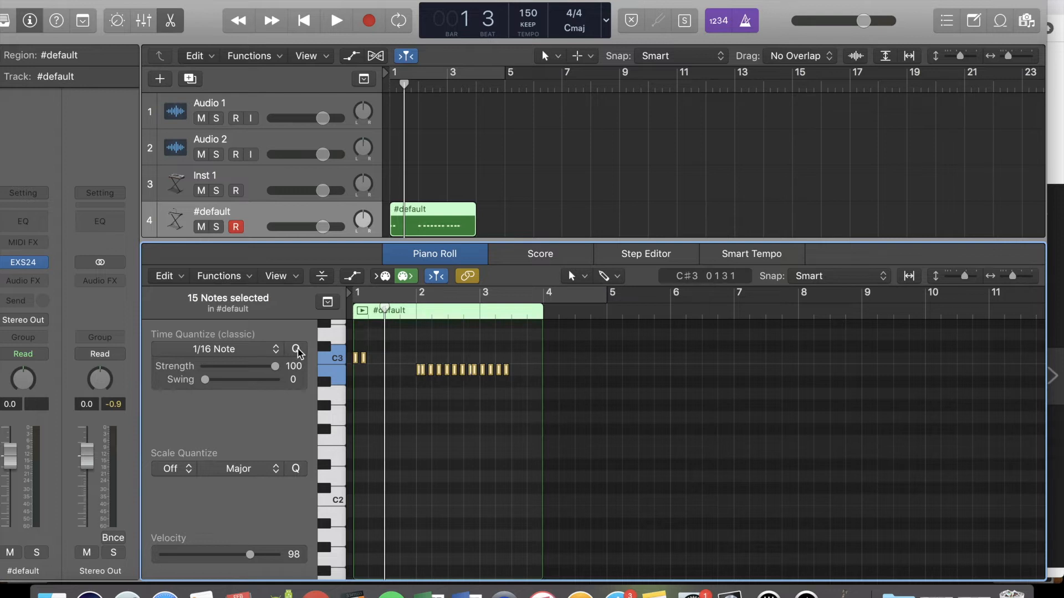
pyautogui.click(416, 315)
pyautogui.press('space')
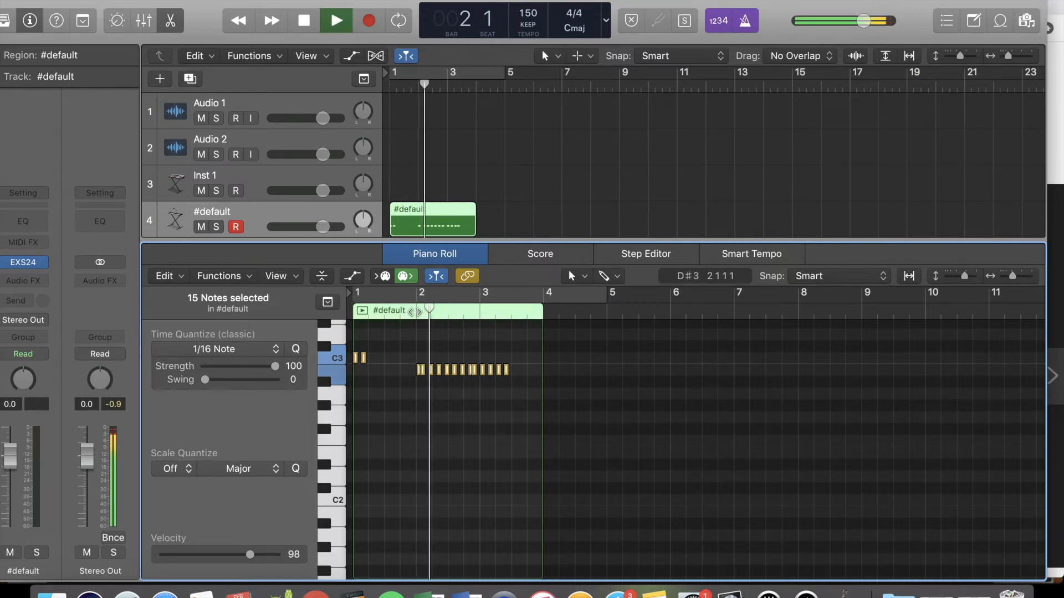
pyautogui.press('space')
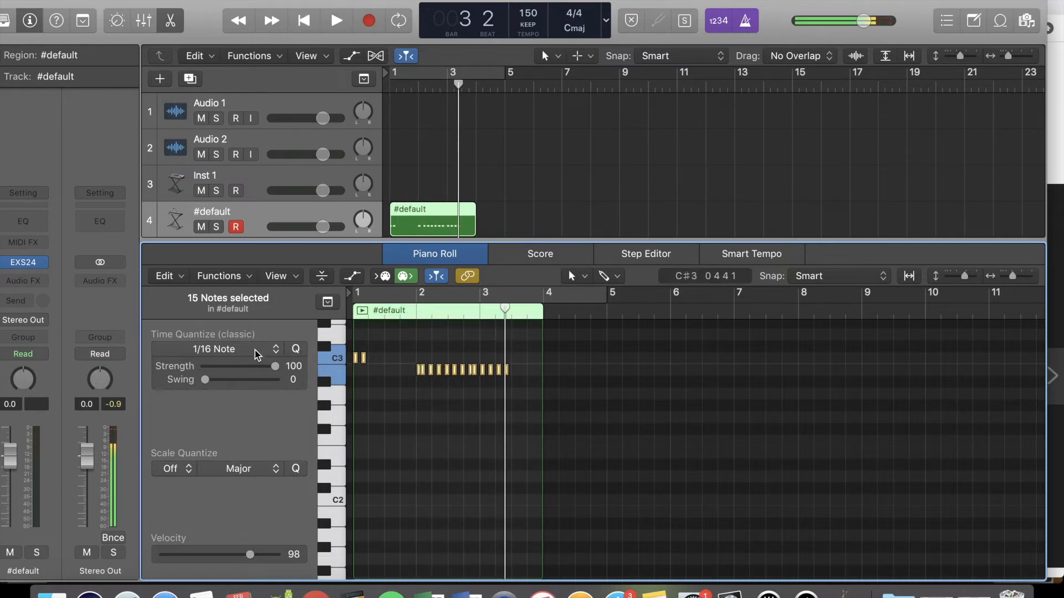
# Quantize all the selected notes to 1/8 Note, and place the playhead at bar 2 with the long row of notes selected.
pyautogui.click(258, 350)
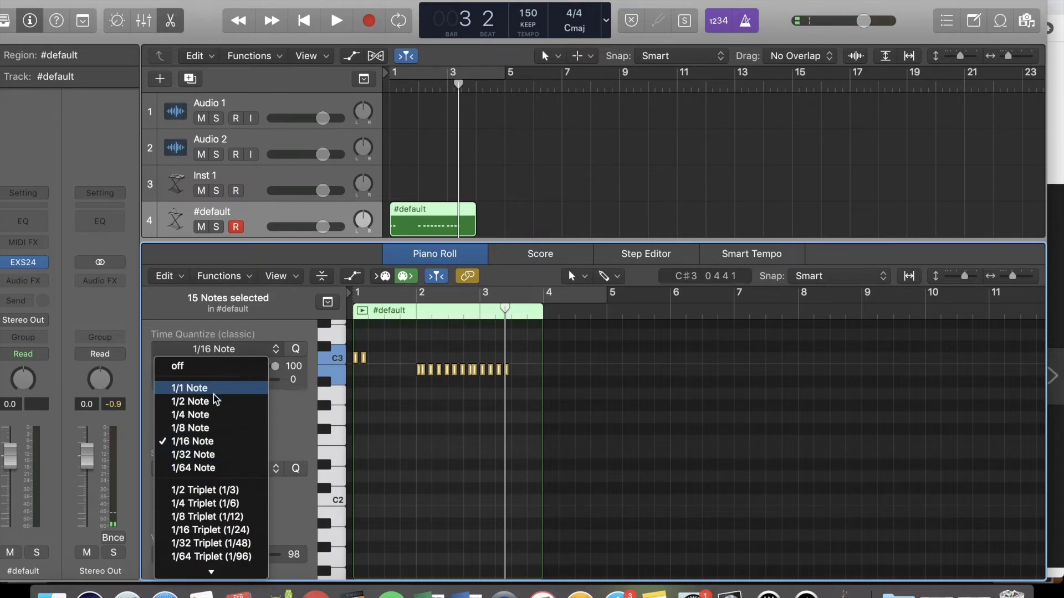
pyautogui.click(199, 428)
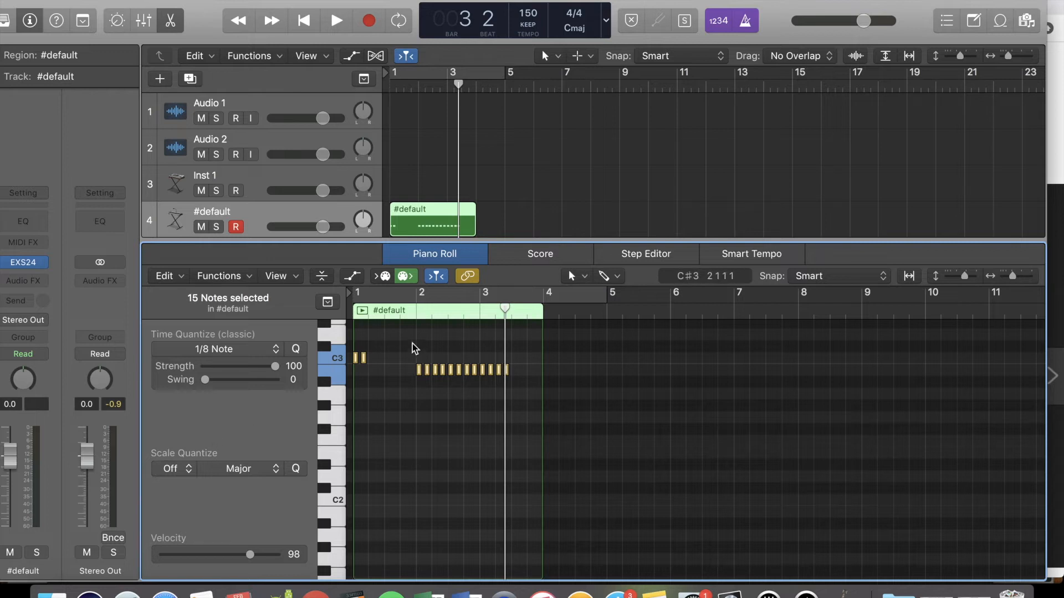
pyautogui.moveTo(411, 359); pyautogui.dragTo(544, 382)
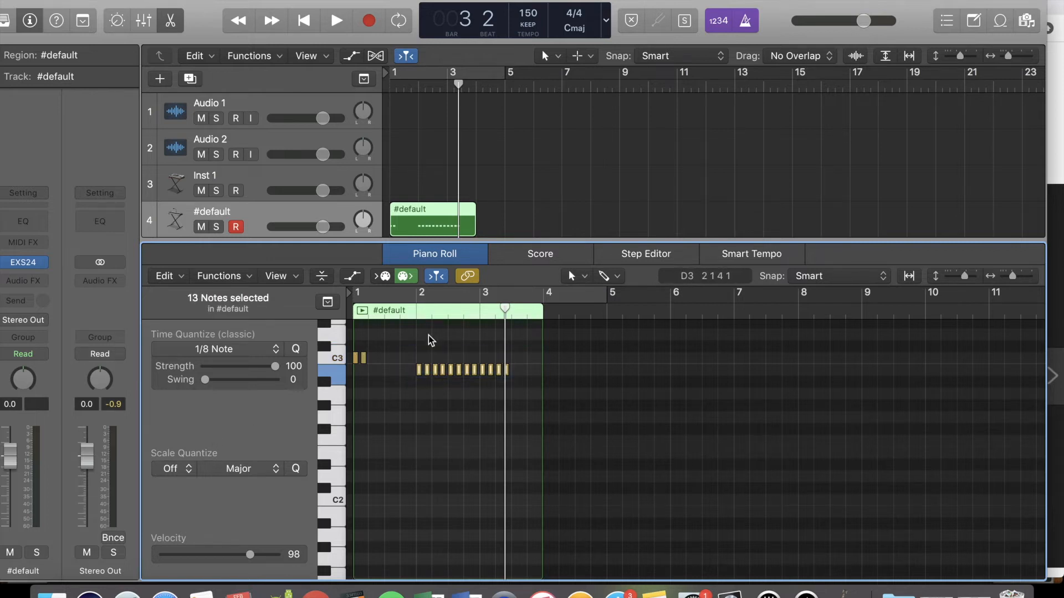
pyautogui.click(416, 316)
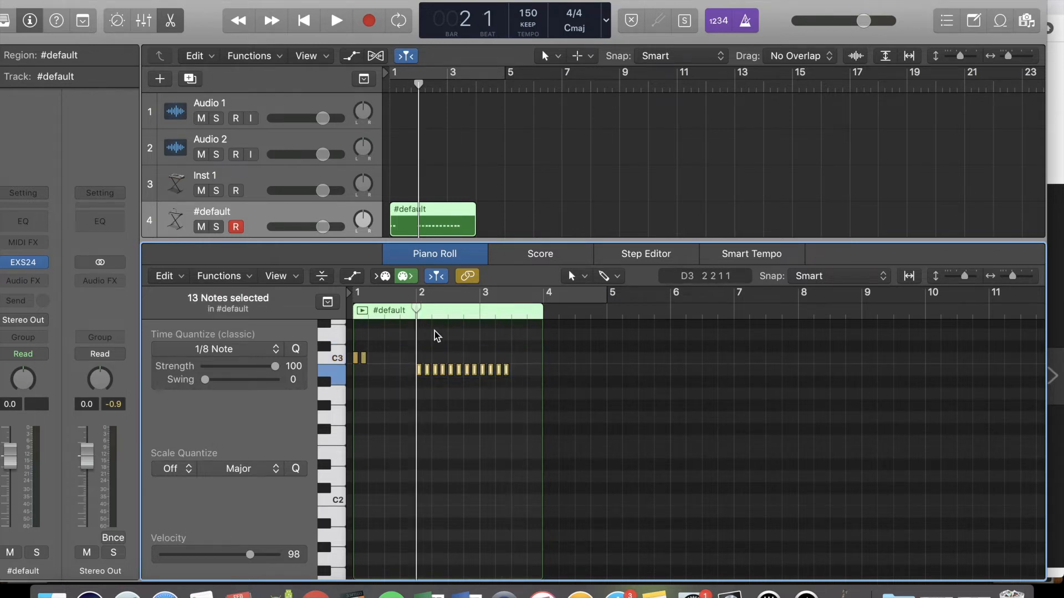
# Examine how the quantized row of notes from bar 2 lines up with the Piano Roll grid.
pyautogui.press('super+Right')
pyautogui.press('super+Right')
pyautogui.press('super+Right')
pyautogui.press('super+Left')
pyautogui.press('super+Left')
pyautogui.press('super+Right')
pyautogui.press('super+Left')
pyautogui.press('super+Left')
pyautogui.press('super+Left')
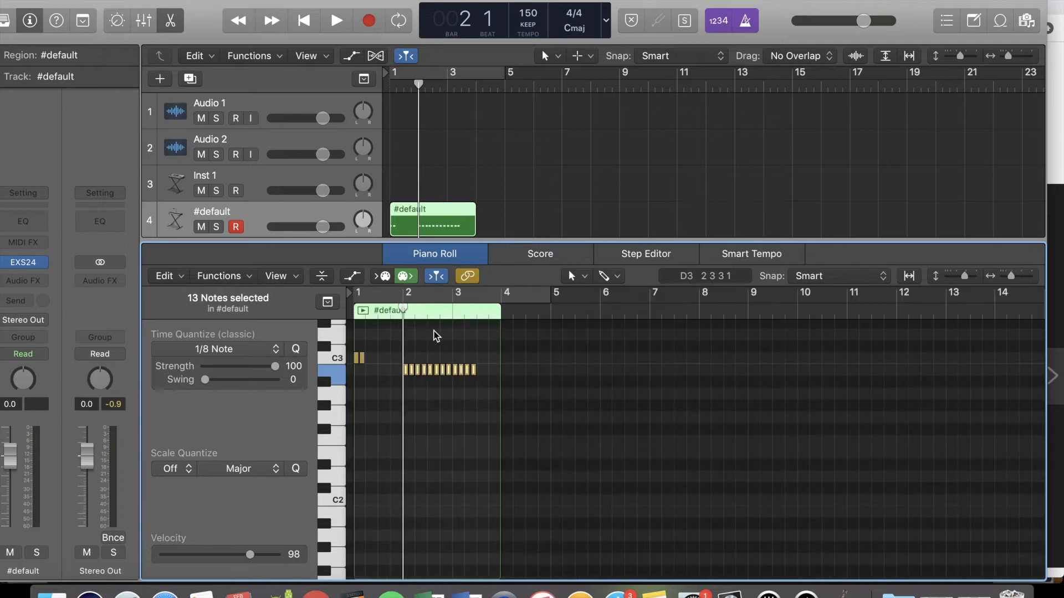
pyautogui.press('super+Right')
pyautogui.press('super+Right')
pyautogui.press('super+Right')
pyautogui.press('super+Left')
pyautogui.press('super+Left')
pyautogui.press('super+Left')
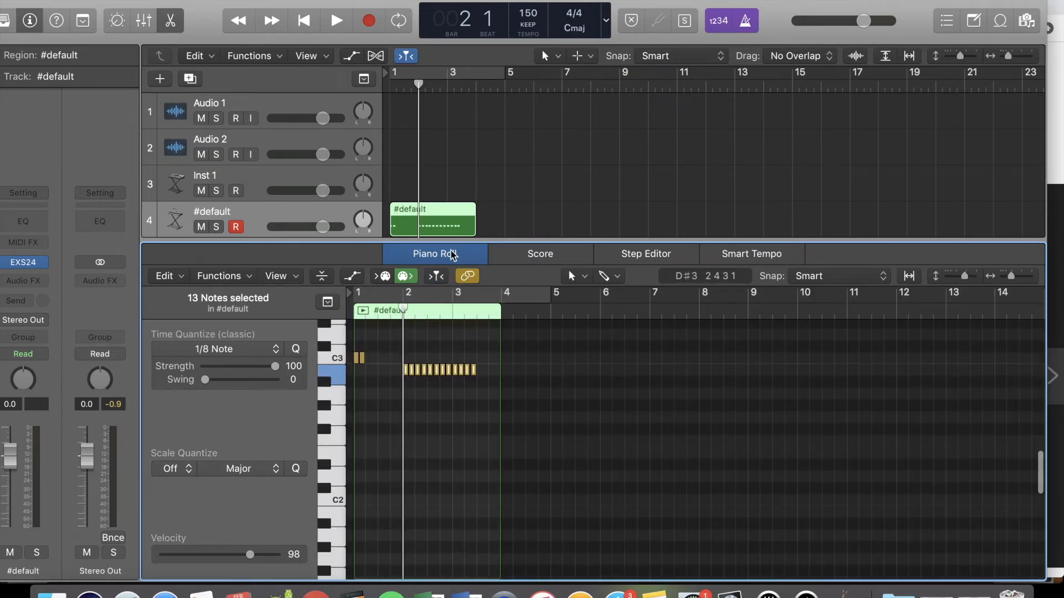
# Shrink the Piano Roll, and delete the recorded region together with the #default track.
pyautogui.moveTo(439, 242); pyautogui.dragTo(437, 450)
pyautogui.click(420, 222)
pyautogui.press('Delete')
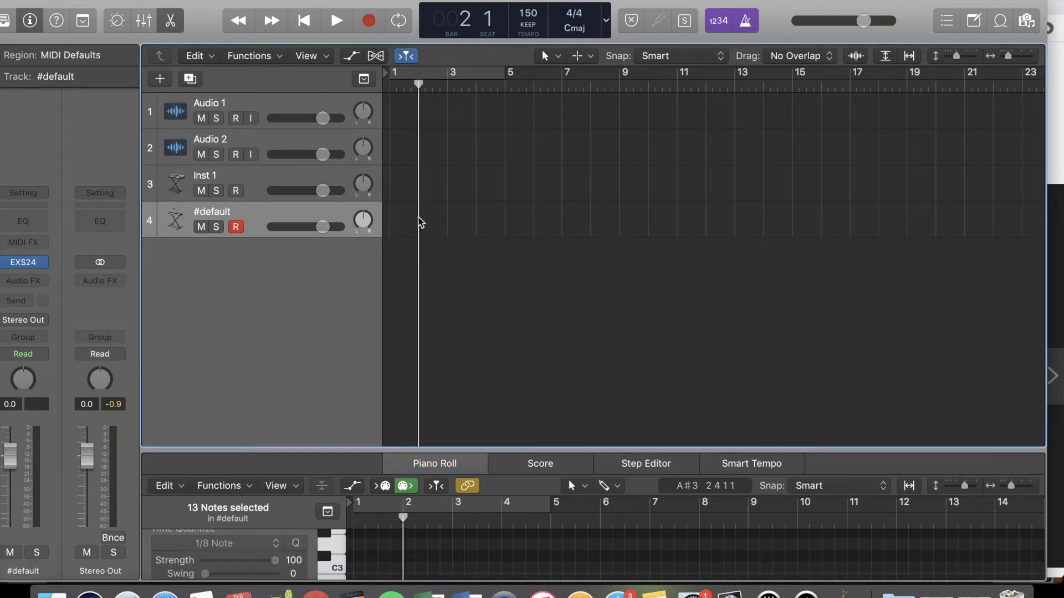
pyautogui.press('Delete')
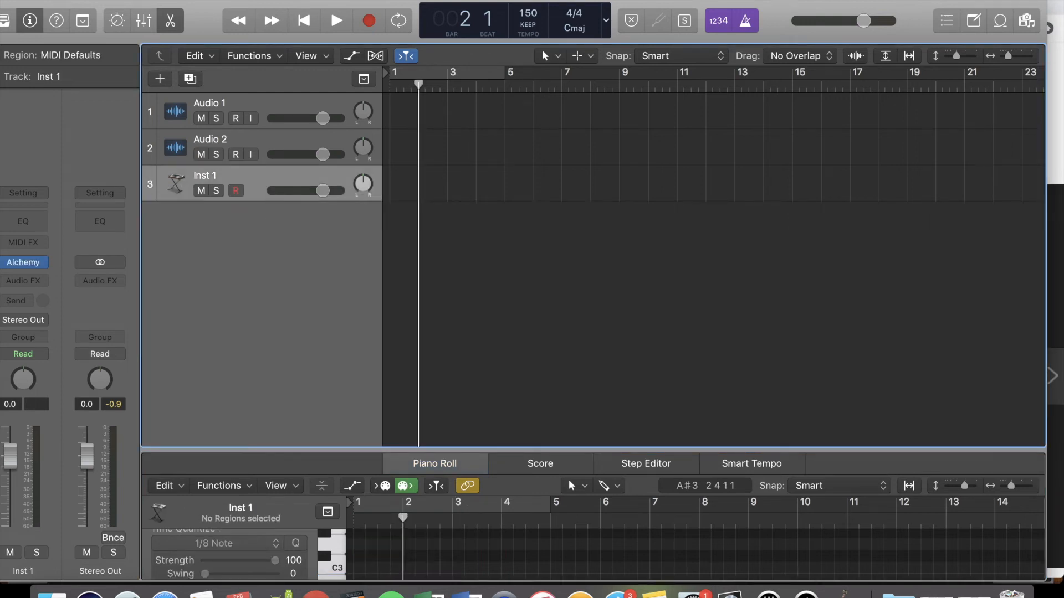
# Load the Boom Bap kit from the Library's Electronic Drum Kit, Drum Machine Designer sounds onto the Inst 1 track.
pyautogui.moveTo(268, 0); pyautogui.dragTo(341, 0)
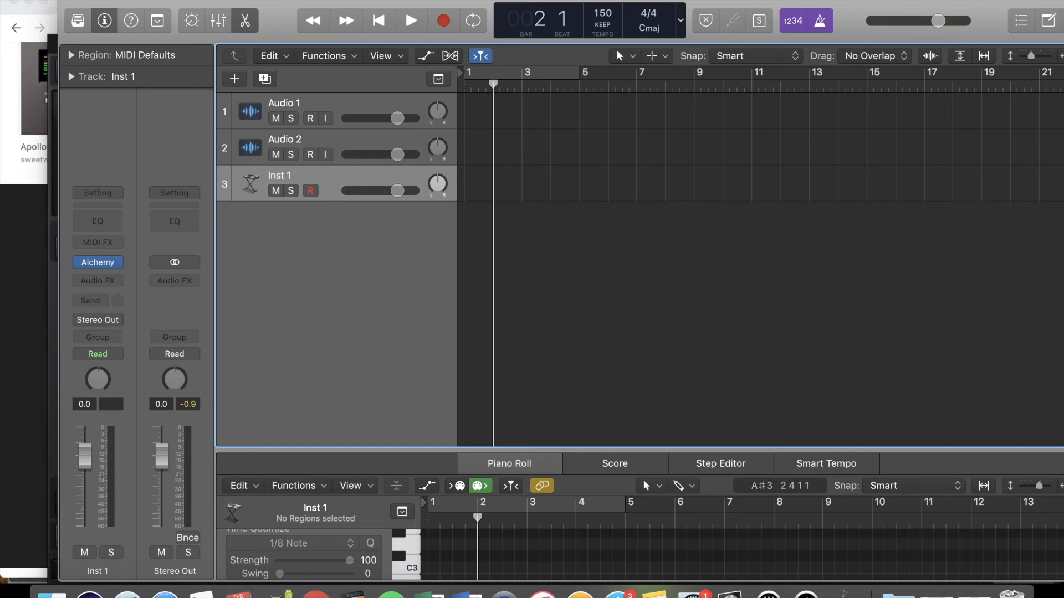
pyautogui.click(78, 21)
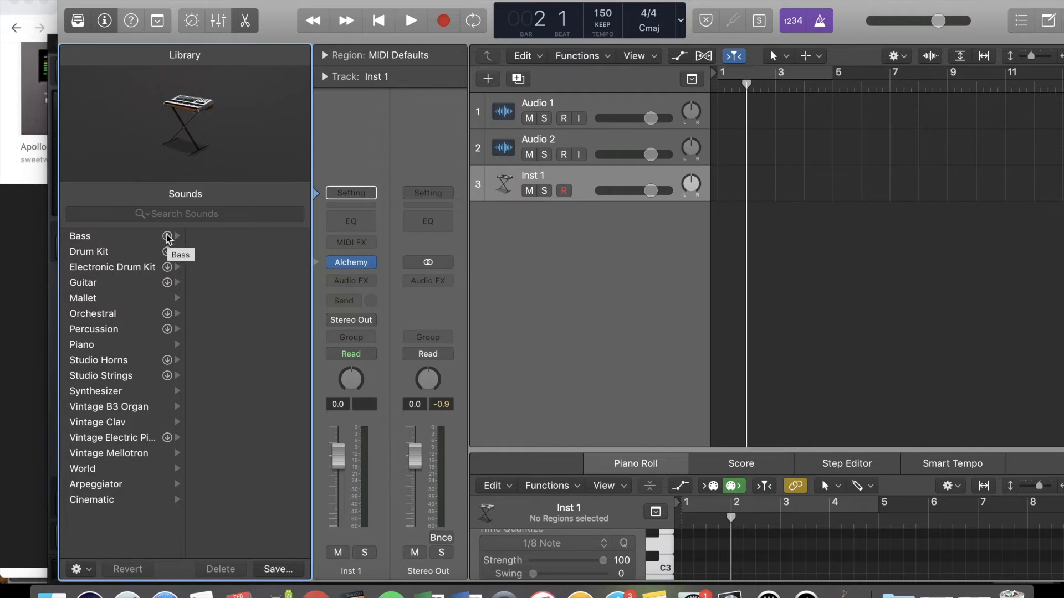
pyautogui.click(105, 270)
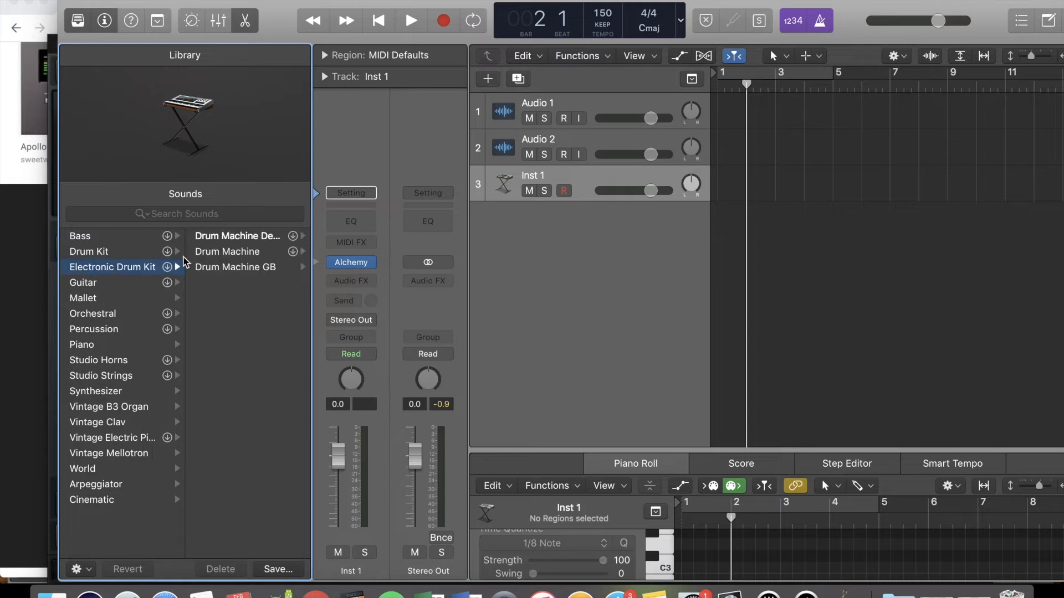
pyautogui.click(273, 238)
pyautogui.scroll(-2, 277, 410)
pyautogui.scroll(4, 276, 408)
pyautogui.click(230, 314)
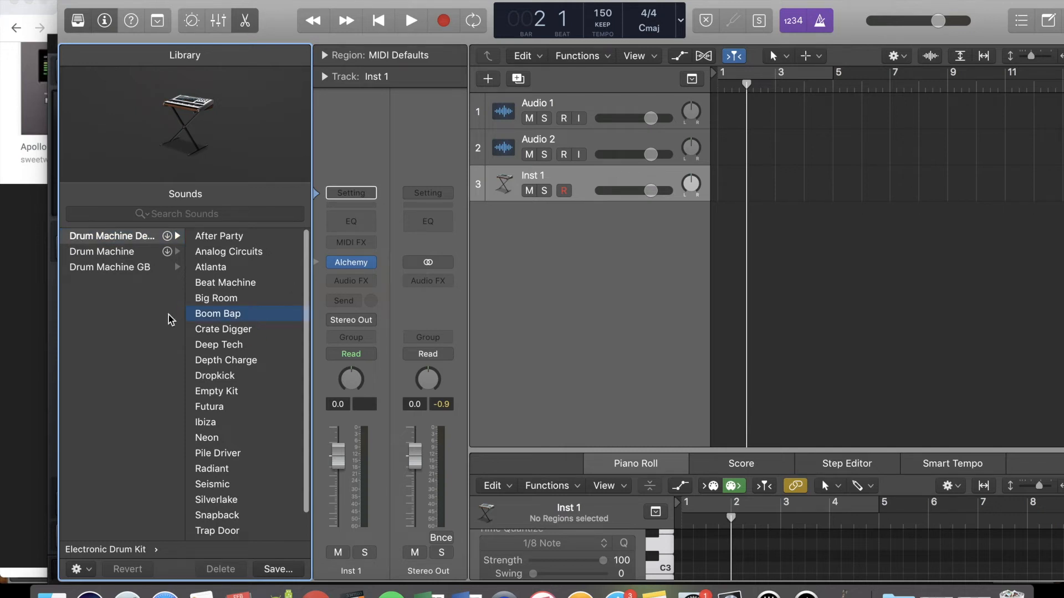
# Audition several Boom Bap drum sounds with the Musical Typing keyboard.
pyautogui.press('super+k')
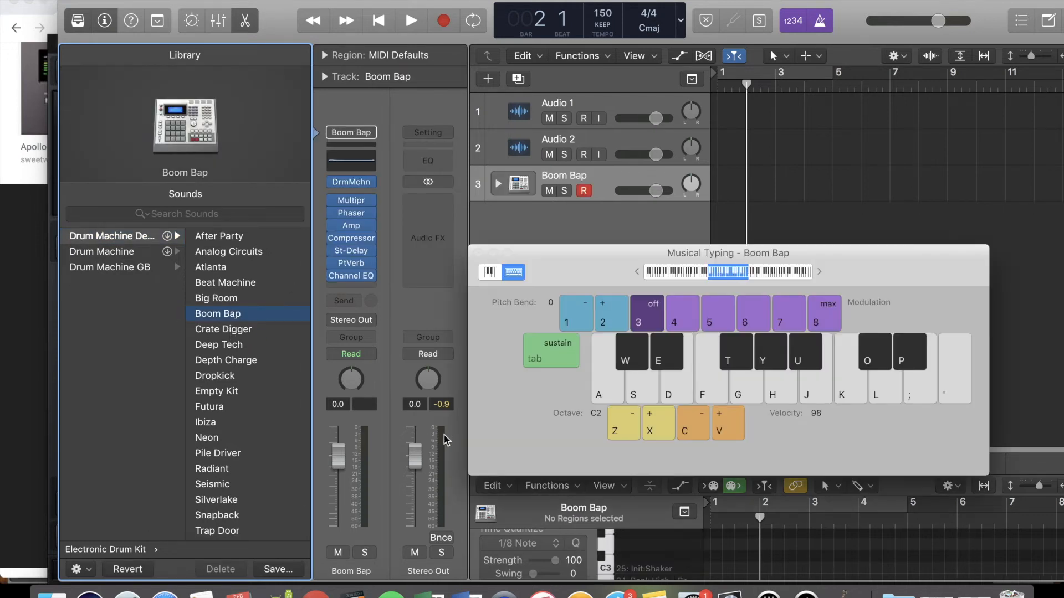
pyautogui.press('g')
pyautogui.press('h')
pyautogui.press('d')
pyautogui.press('f')
pyautogui.press('k')
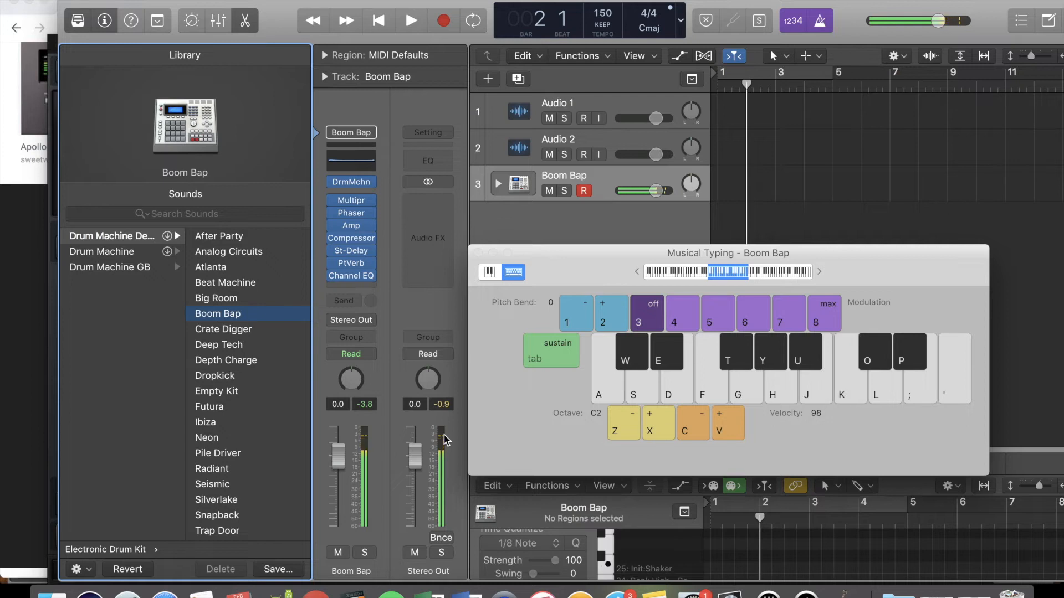
# Finish auditioning Boom Bap, close Musical Typing, and load the Trap Bass patch from the Library's Synthesizer, Bass sounds.
pyautogui.press('g')
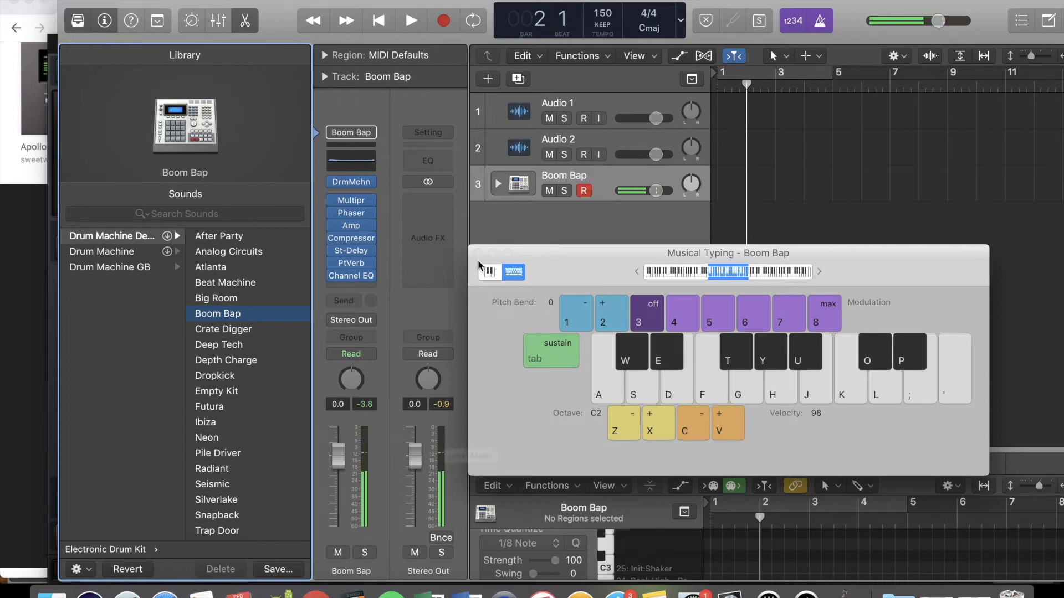
pyautogui.click(477, 253)
pyautogui.hscroll(-3, 149, 238)
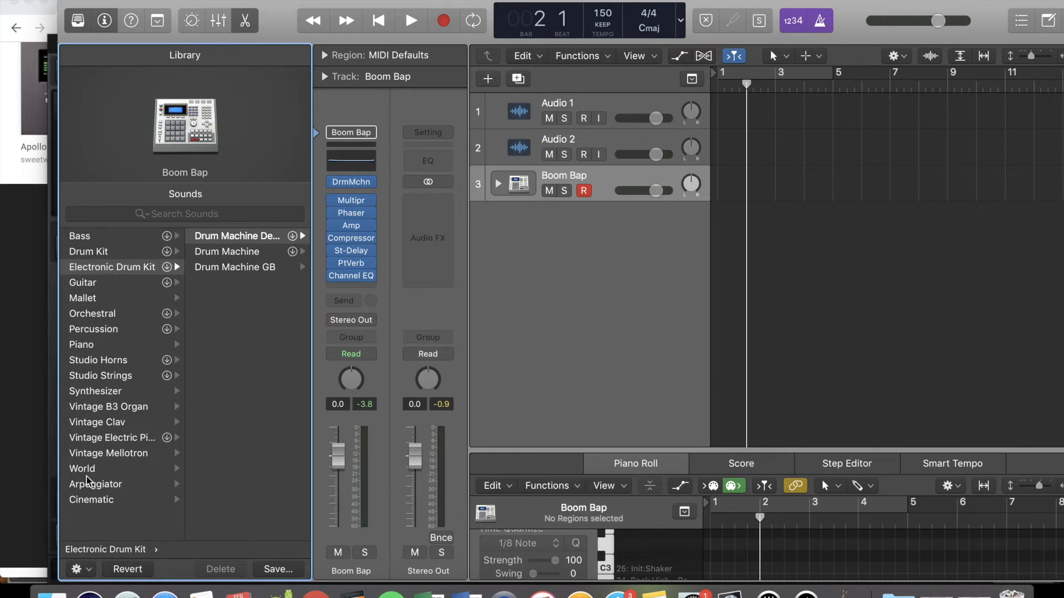
pyautogui.click(113, 392)
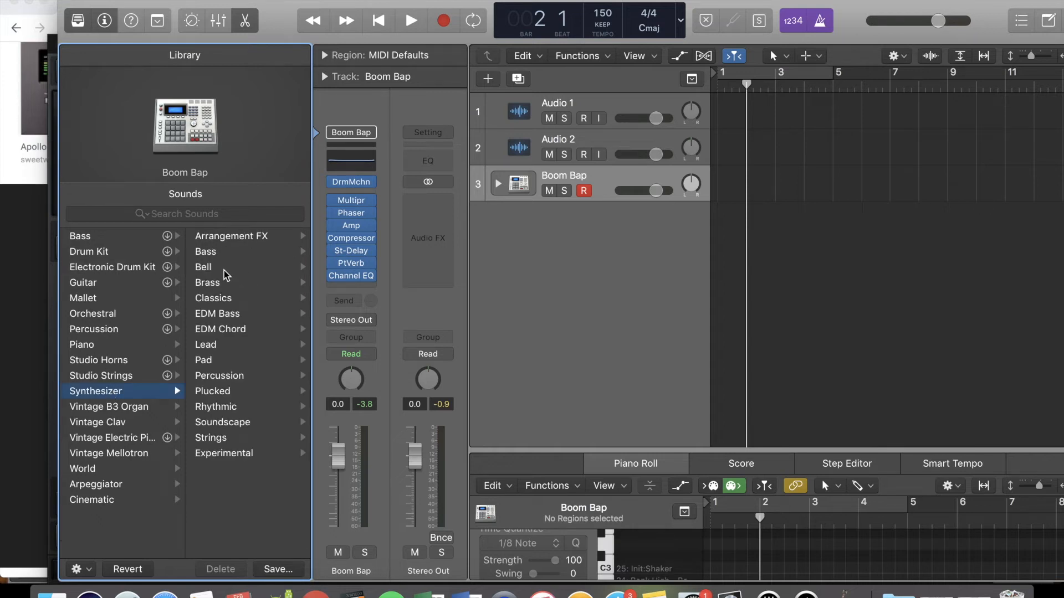
pyautogui.click(221, 255)
pyautogui.scroll(-10, 241, 444)
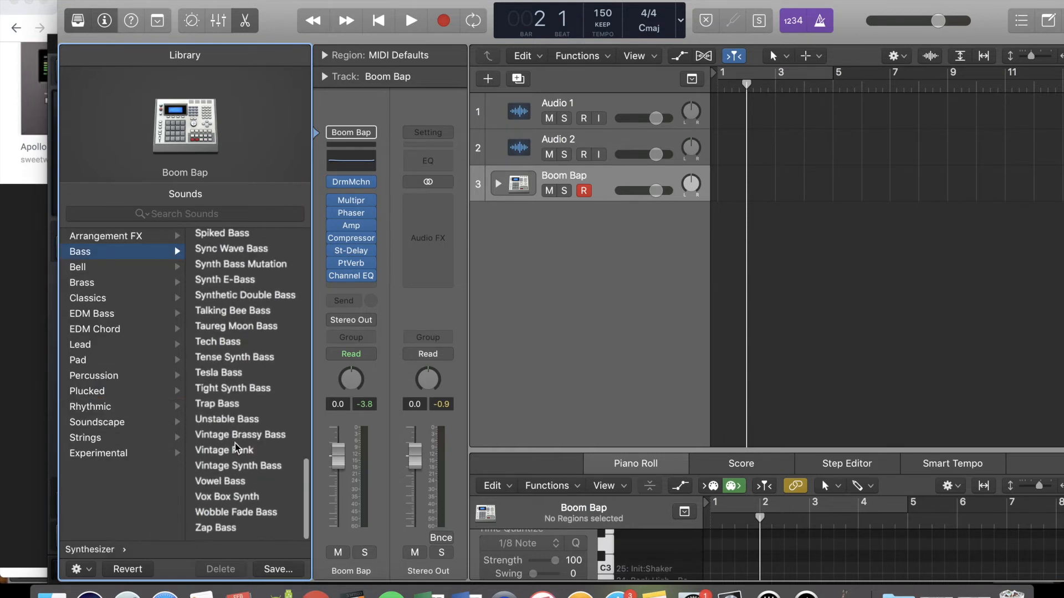
pyautogui.click(224, 411)
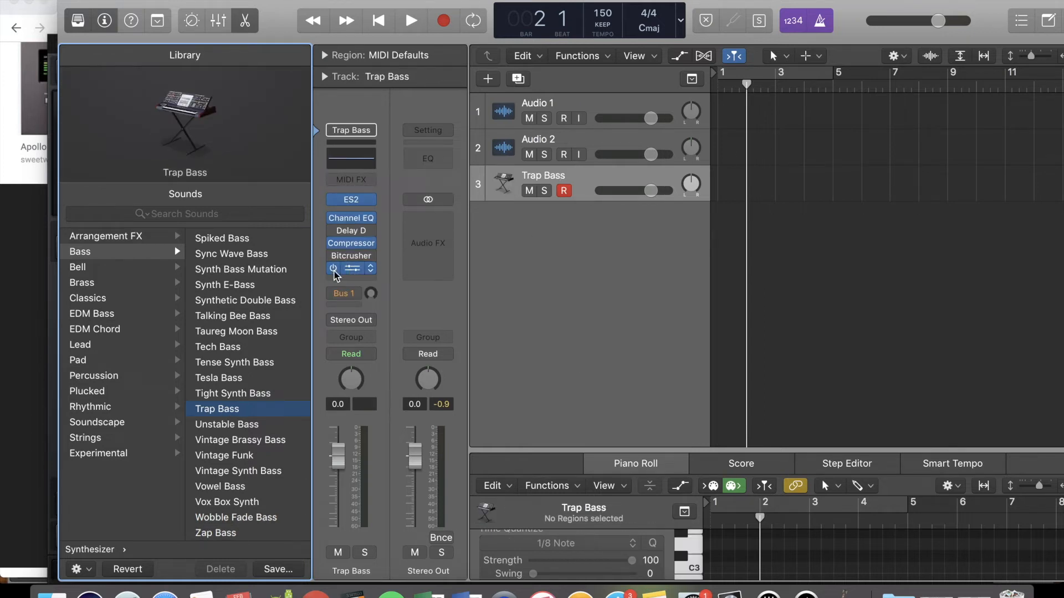
# Add a stereo Distortion plug-in to the end of the Trap Bass effects chain and set its Drive to 14.5 dB.
pyautogui.click(370, 268)
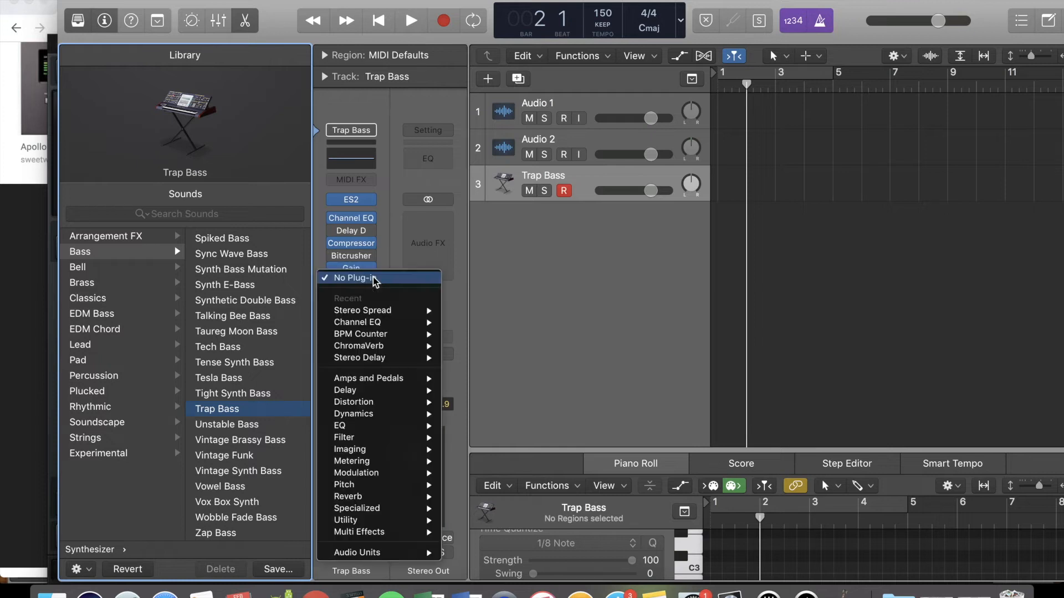
pyautogui.moveTo(354, 402)
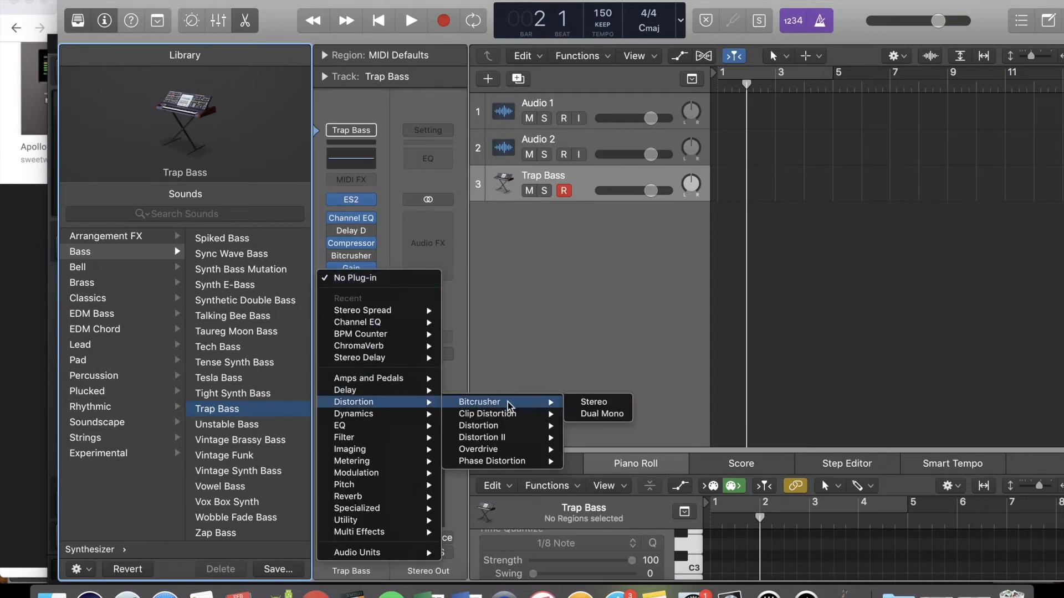
pyautogui.moveTo(505, 427)
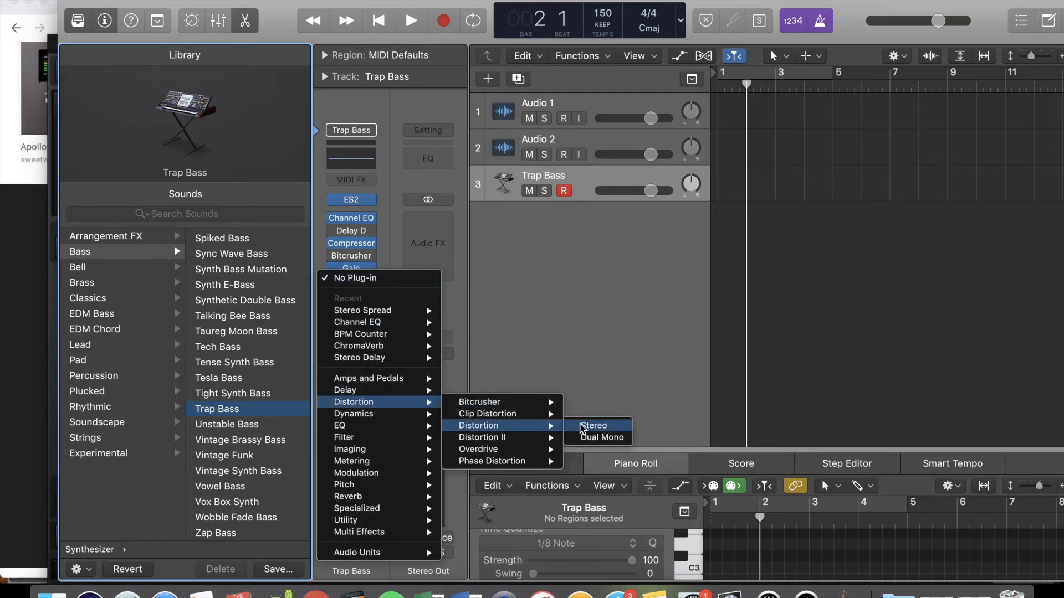
pyautogui.click(581, 428)
pyautogui.moveTo(66, 143); pyautogui.dragTo(62, 106)
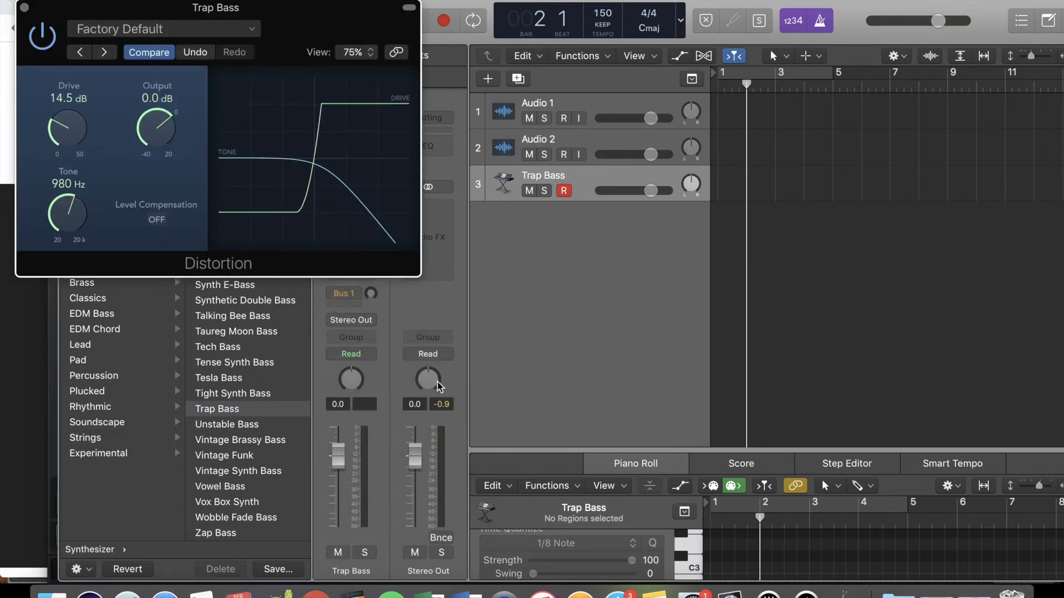
# Audition the distorted Trap Bass with Musical Typing, and close the Distortion and Musical Typing windows.
pyautogui.press('super+k')
pyautogui.press('h')
pyautogui.press('f')
pyautogui.press('s')
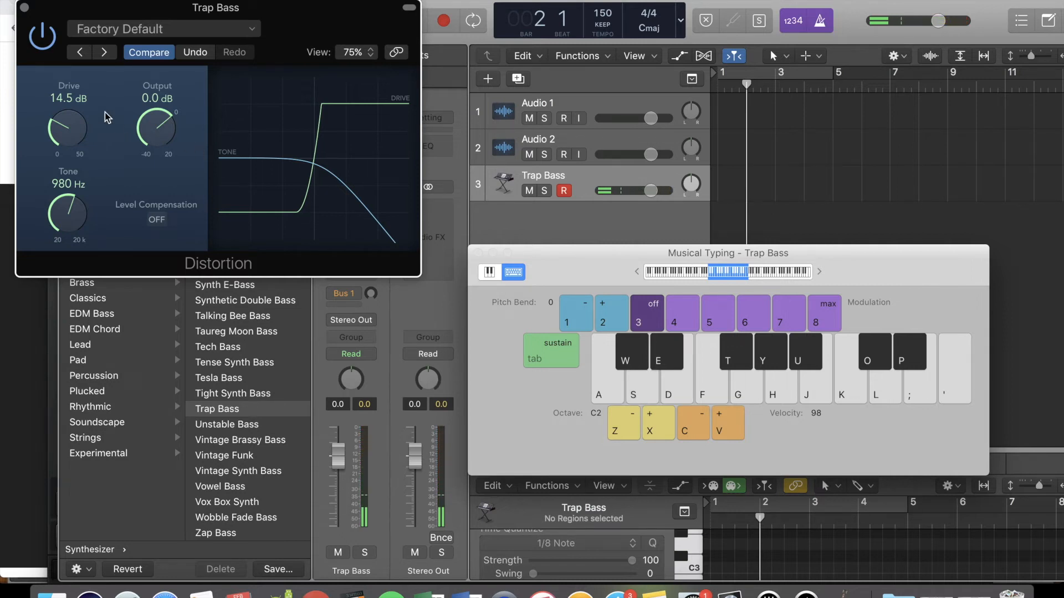
pyautogui.click(25, 8)
pyautogui.click(478, 253)
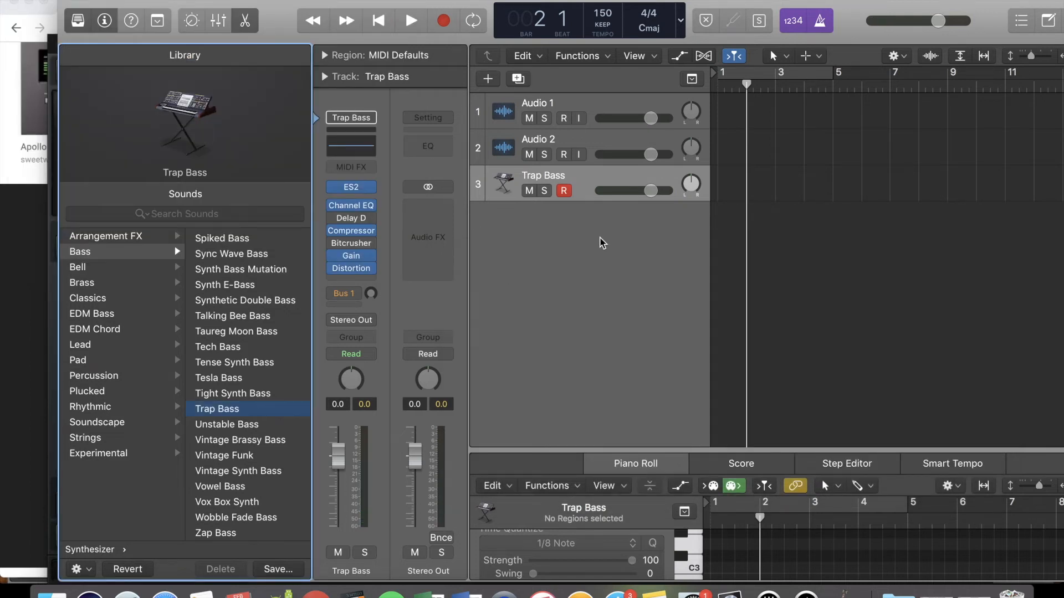
# Delete the Trap Bass track and shift the project window so more of the timeline is in view.
pyautogui.press('super+BackSpace')
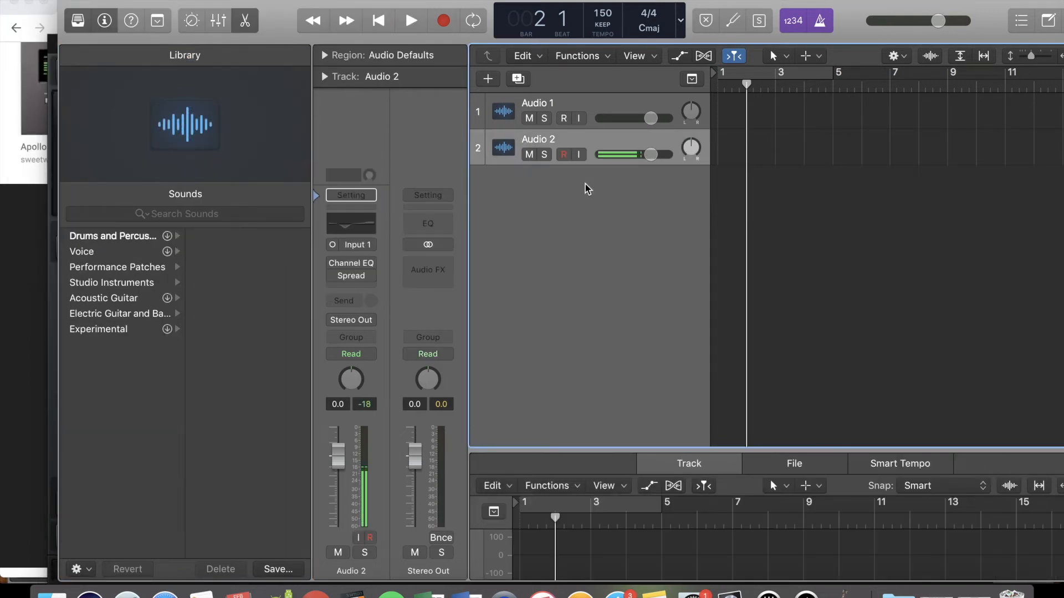
pyautogui.scroll(-10, 488, 217)
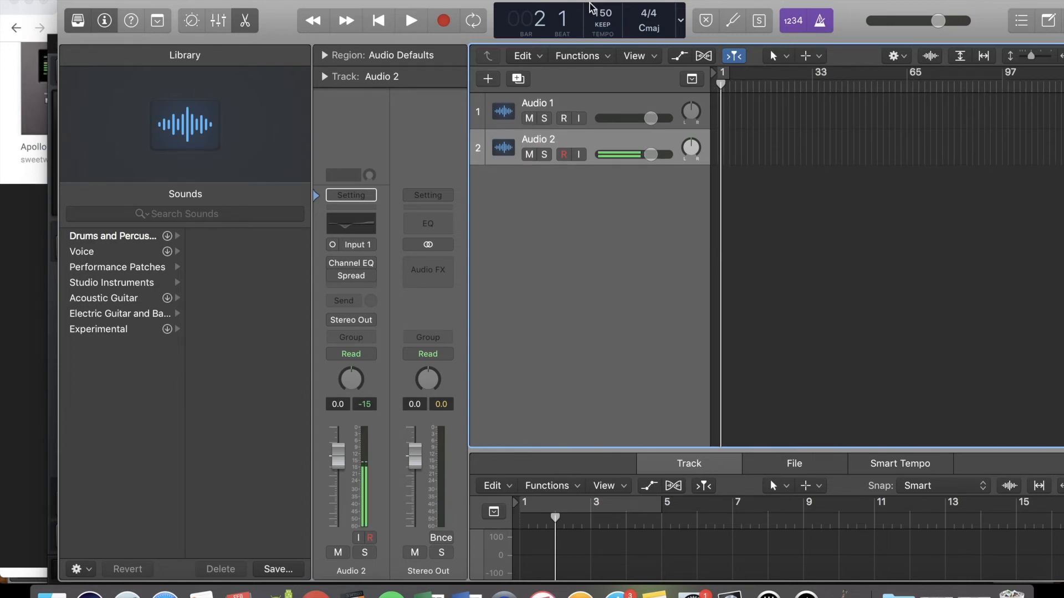
pyautogui.moveTo(604, 2); pyautogui.dragTo(553, 2)
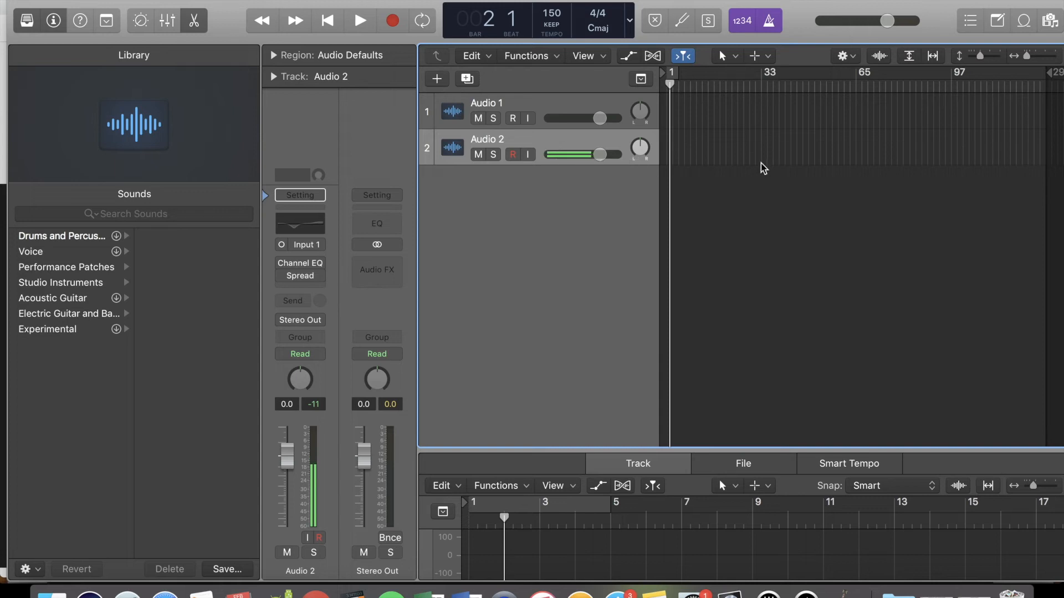
# Enable input monitoring on the Audio 1 track and record a short vocal take from bar 2 to bar 4.
pyautogui.click(568, 106)
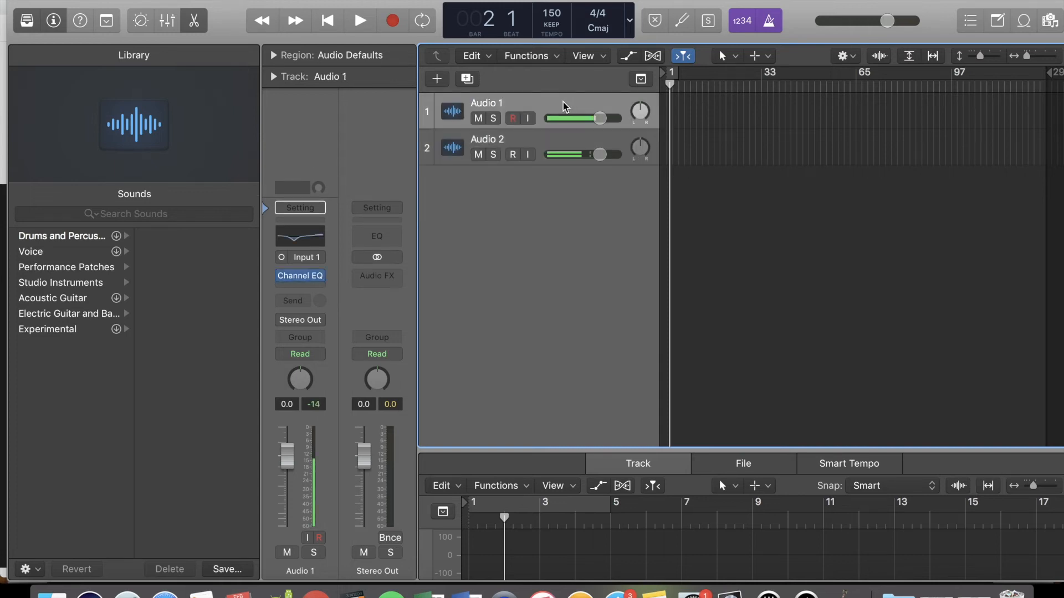
pyautogui.click(530, 118)
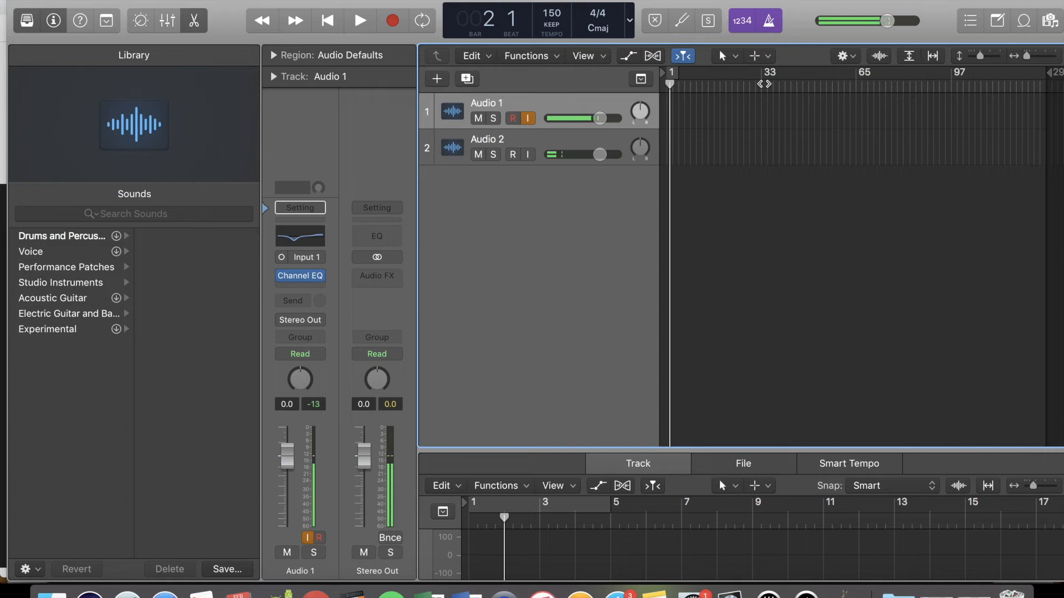
pyautogui.press('r')
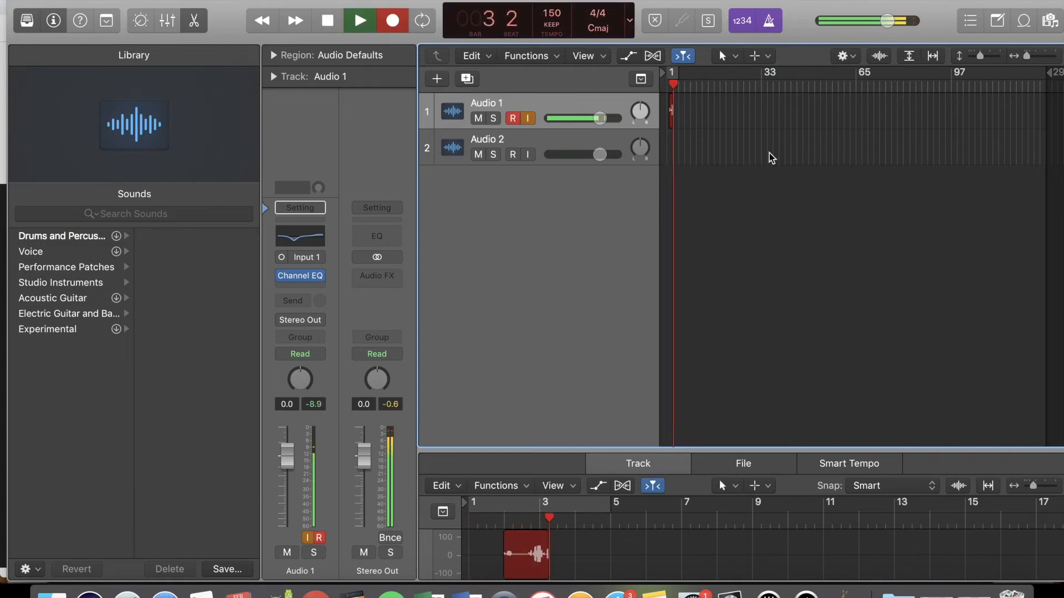
pyautogui.press('space')
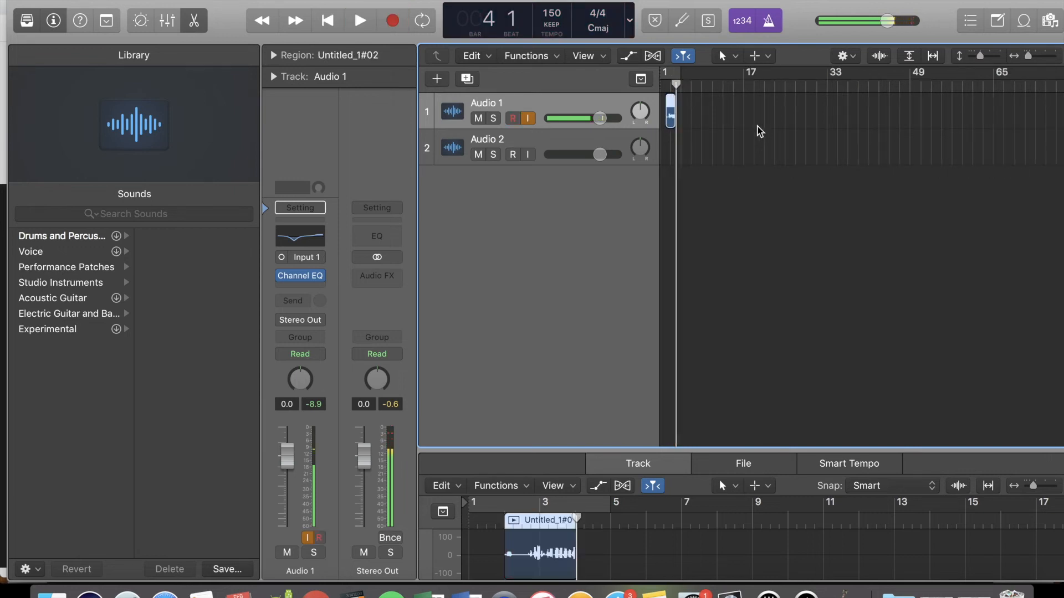
# Open the recorded Audio 1 region in the Audio Track Editor and enlarge the editor to show the waveform.
pyautogui.press('z')
pyautogui.press('e')
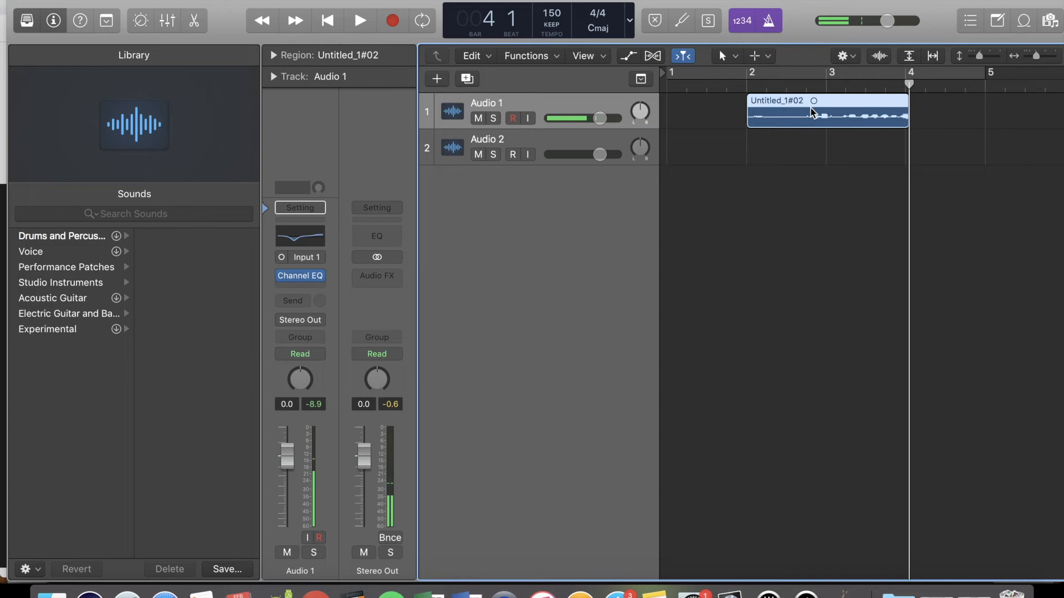
pyautogui.doubleClick(812, 112)
pyautogui.moveTo(693, 448); pyautogui.dragTo(654, 186)
# Switch to Console, view the Auto-Tune RT insert on the ANALOG 1 channel, and close both windows.
pyautogui.click(768, 592)
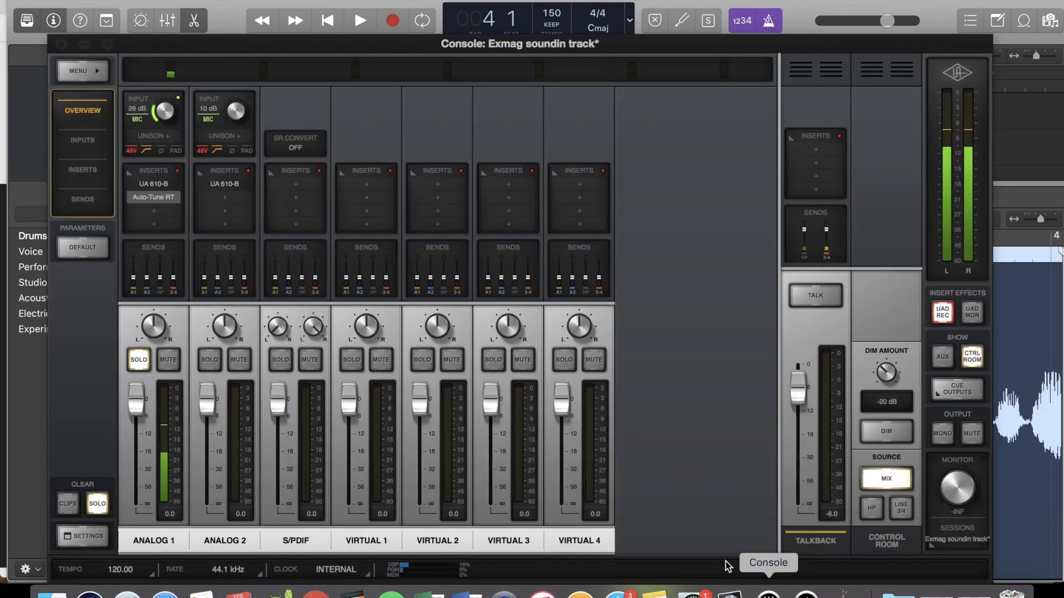
pyautogui.click(153, 198)
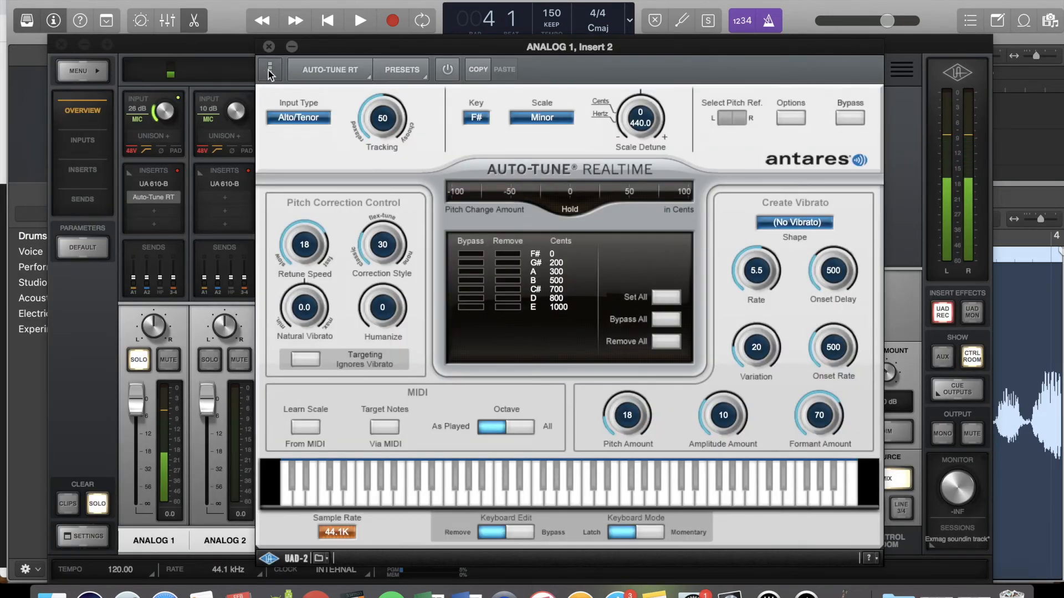
pyautogui.click(85, 45)
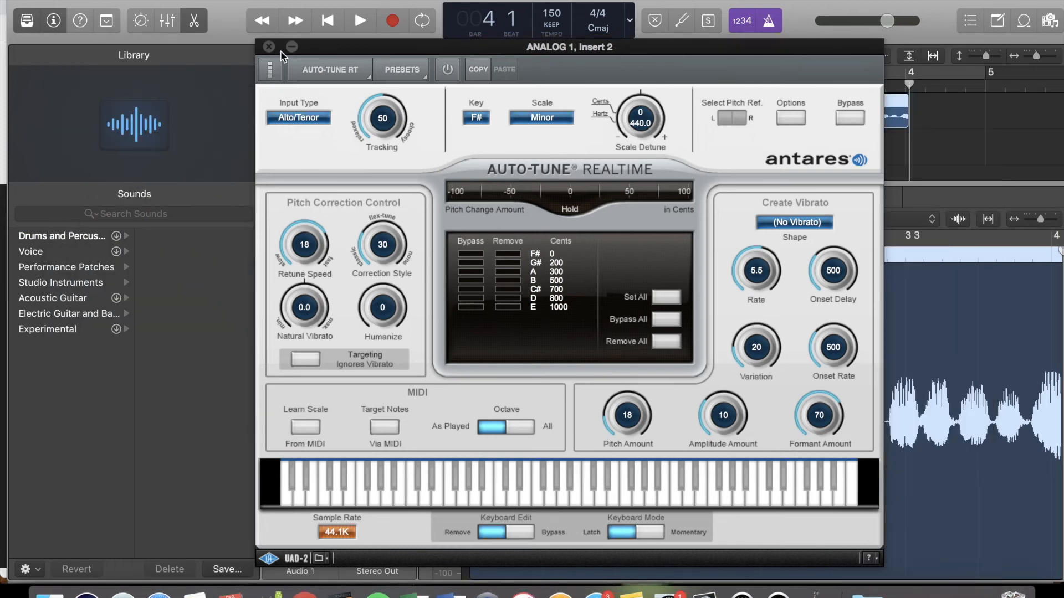
pyautogui.click(288, 51)
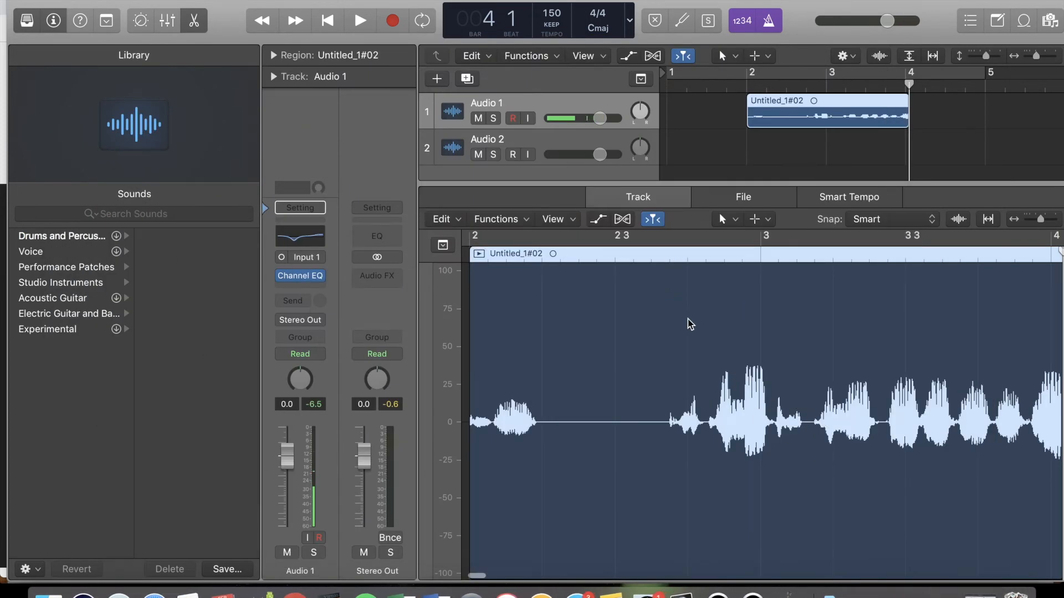
# Turn on Flex for the Audio 1 track and set its flex mode to Flex Pitch.
pyautogui.hscroll(2, 686, 321)
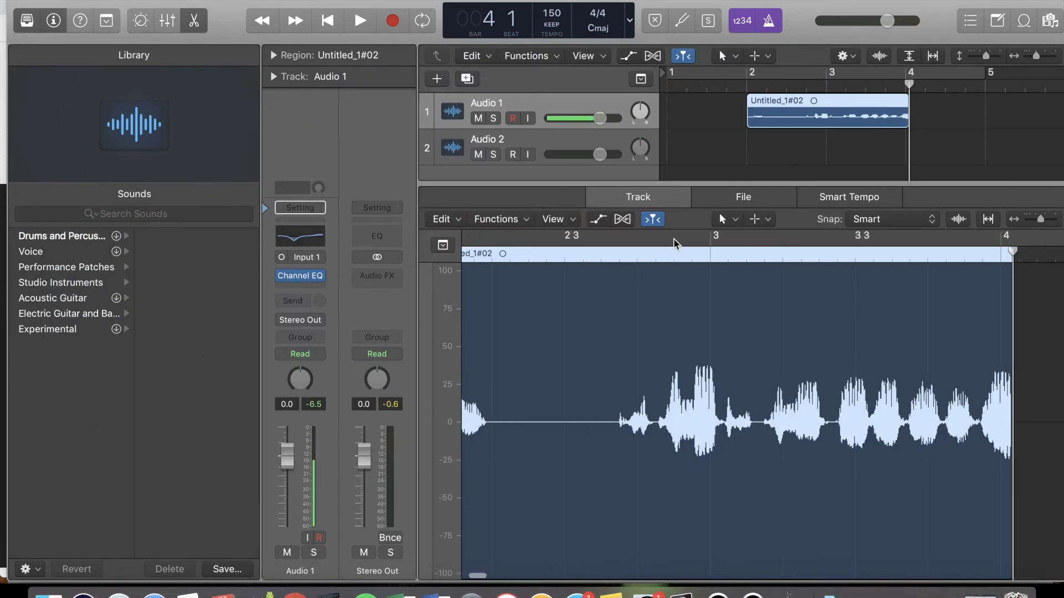
pyautogui.click(623, 220)
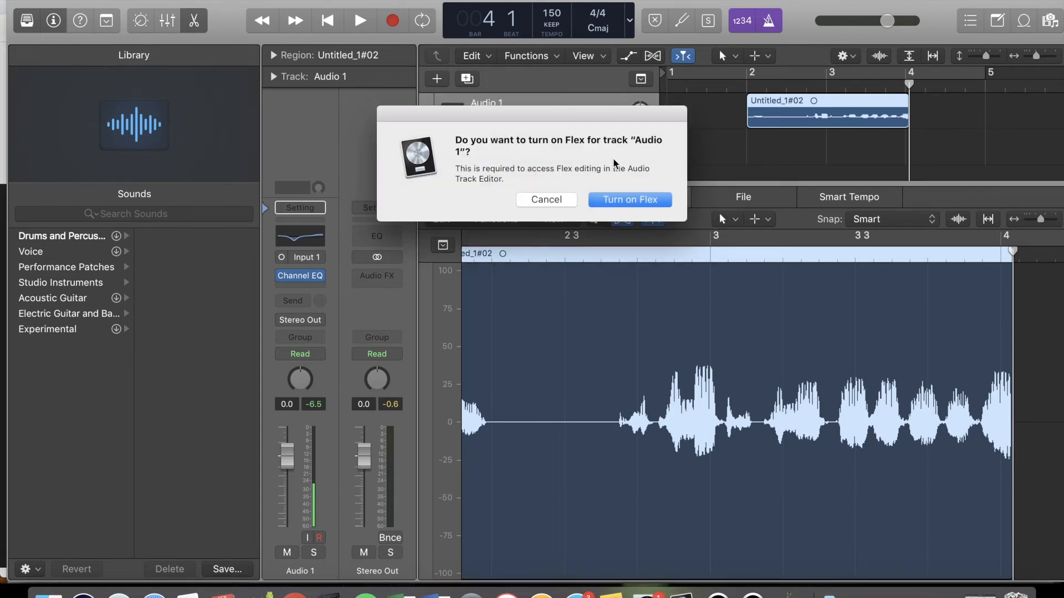
pyautogui.click(628, 200)
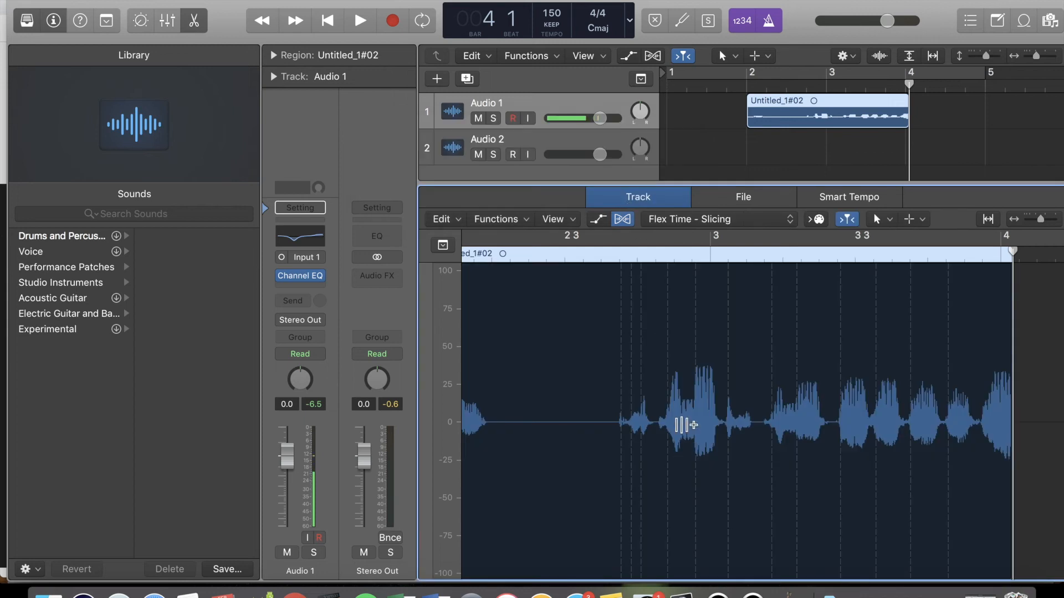
pyautogui.hscroll(-2, 720, 335)
pyautogui.click(735, 224)
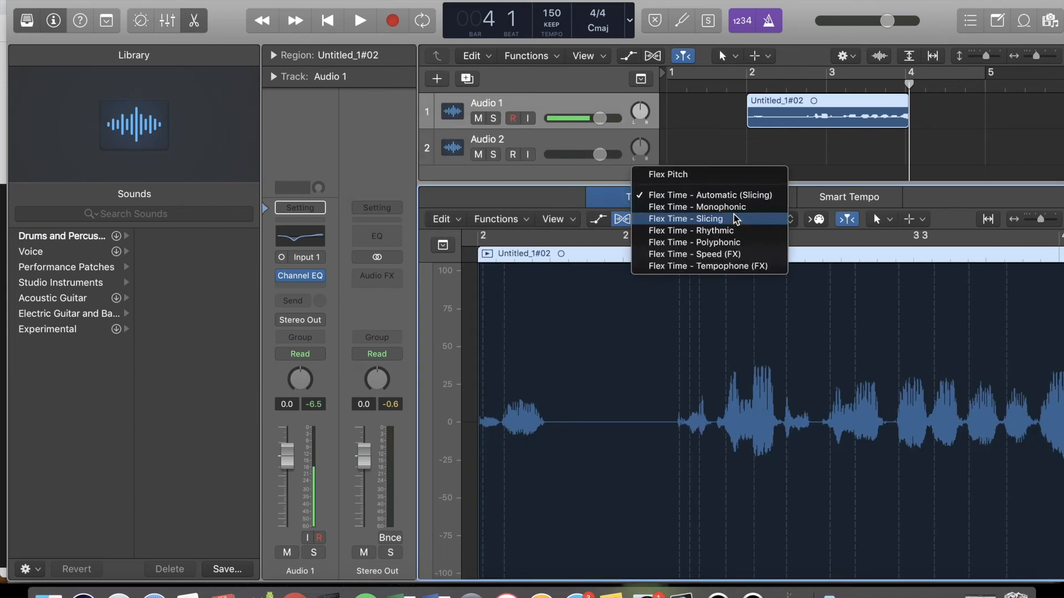
pyautogui.click(723, 176)
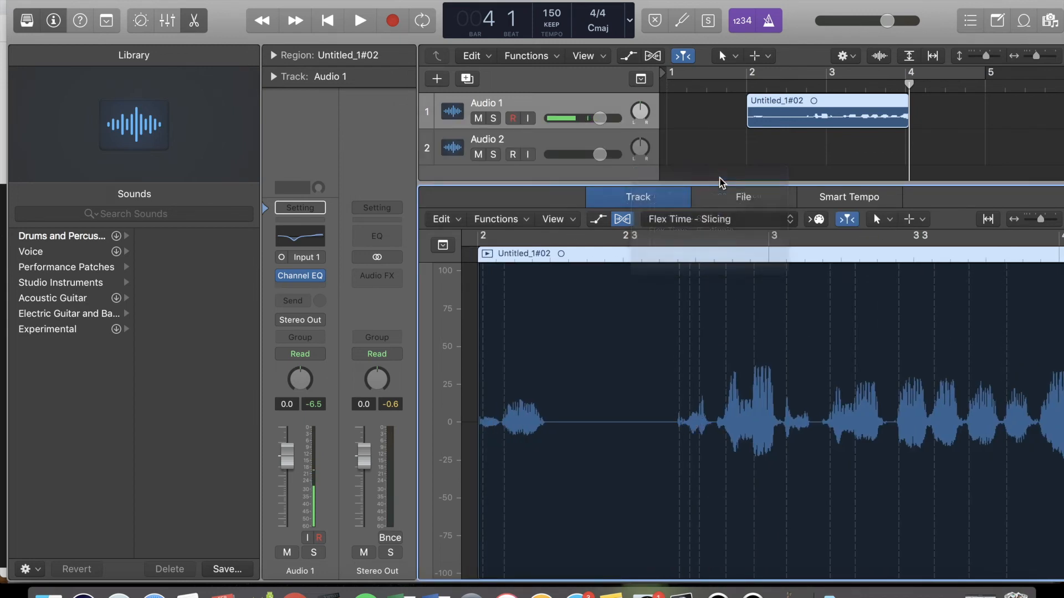
# Scale-quantize all Flex Pitch notes of the Audio 1 region to C Natural Minor.
pyautogui.hscroll(2, 679, 397)
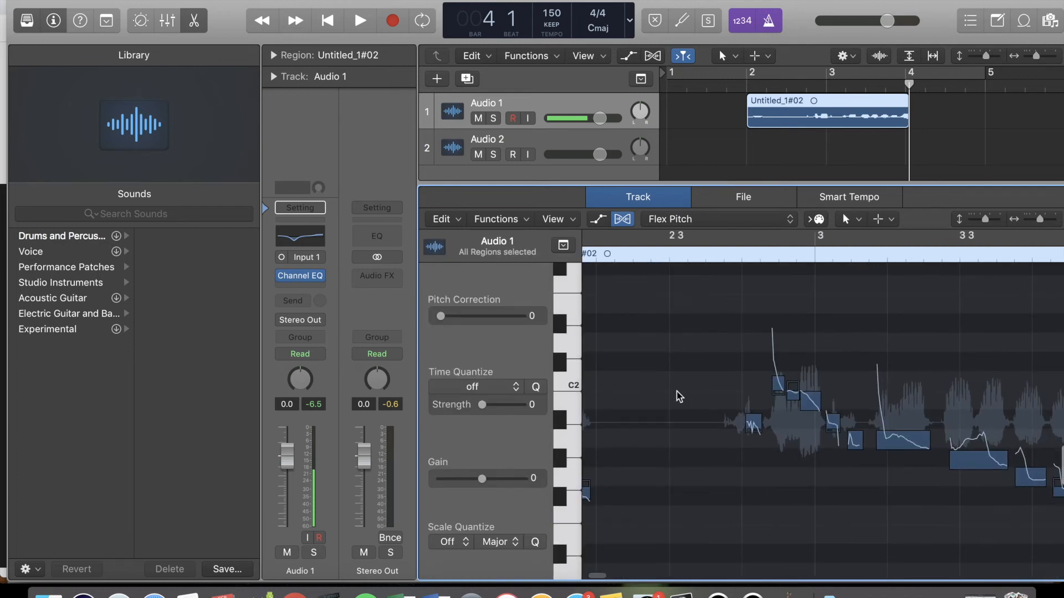
pyautogui.scroll(-5, 679, 397)
pyautogui.scroll(3, 679, 396)
pyautogui.hscroll(-5, 678, 395)
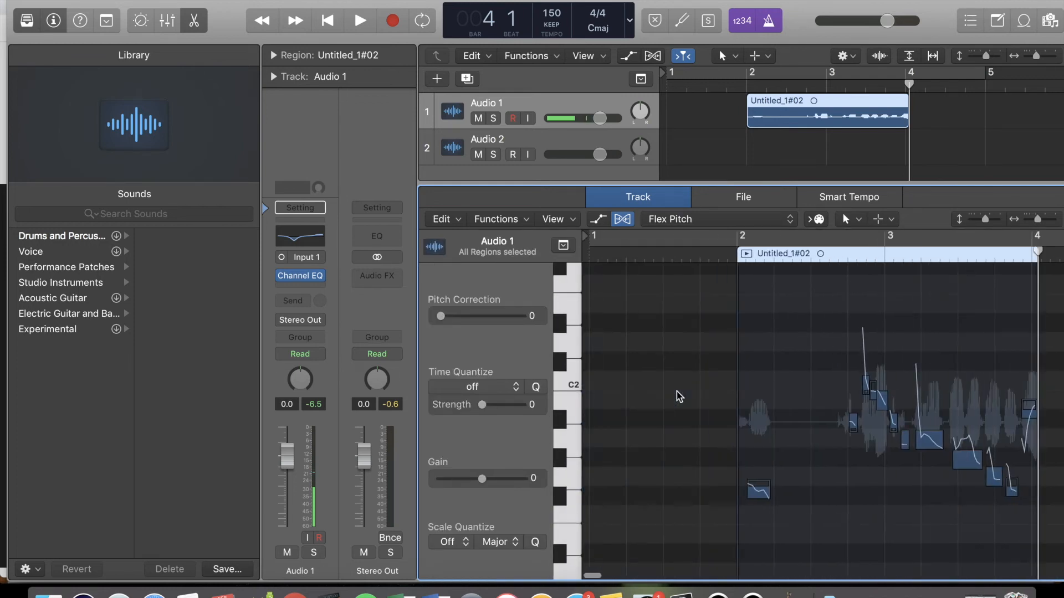
pyautogui.hscroll(1, 679, 396)
pyautogui.moveTo(703, 490)
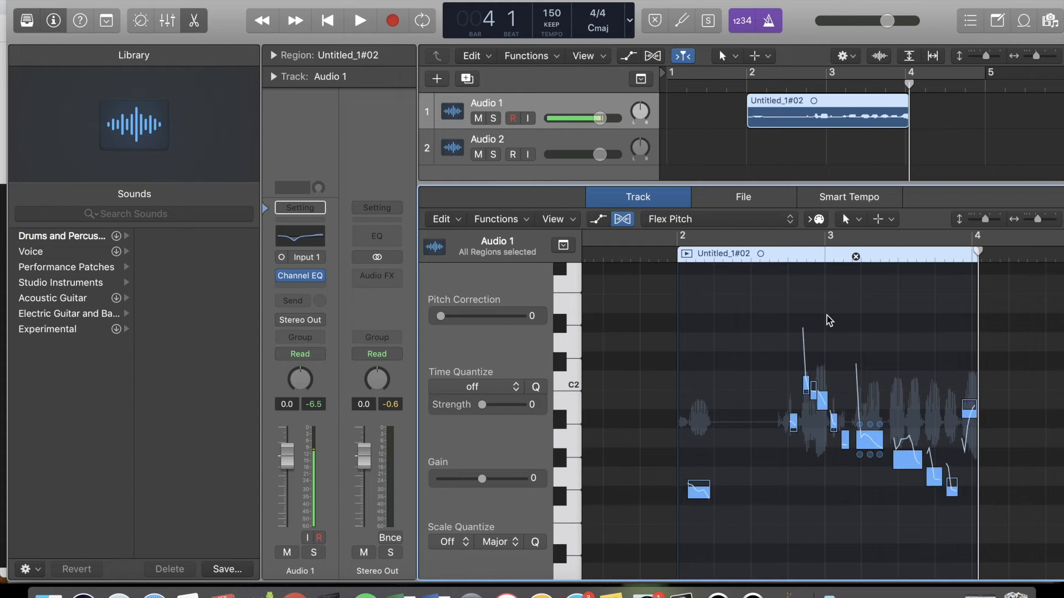
pyautogui.click(453, 547)
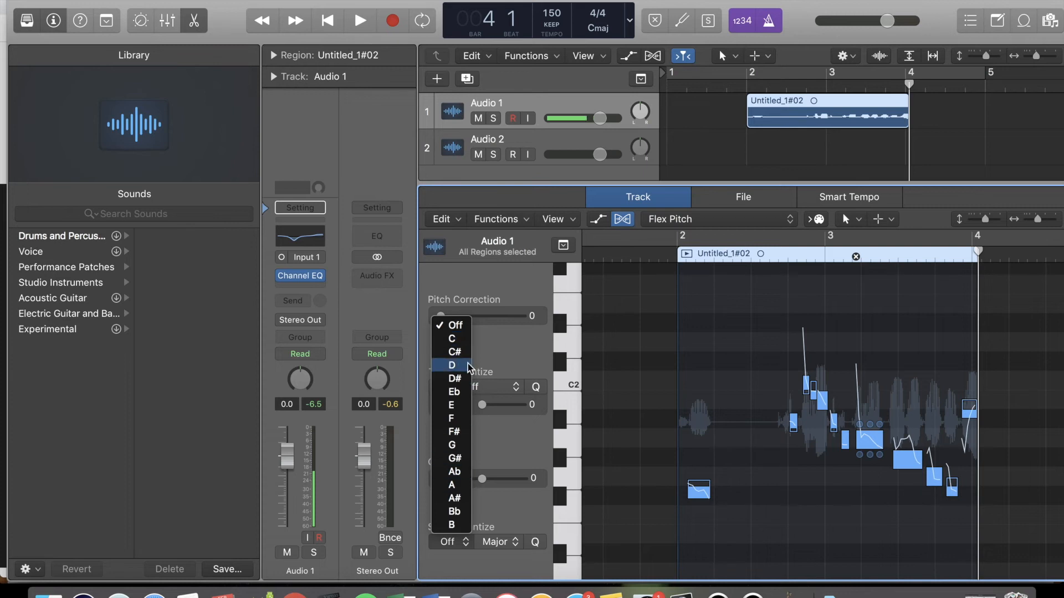
pyautogui.click(464, 339)
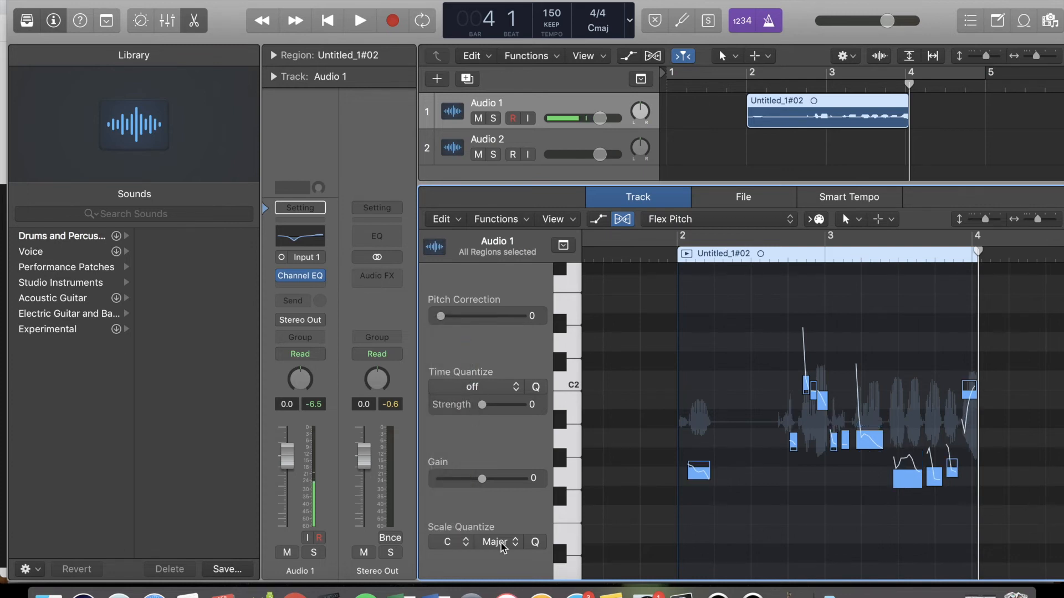
pyautogui.click(505, 543)
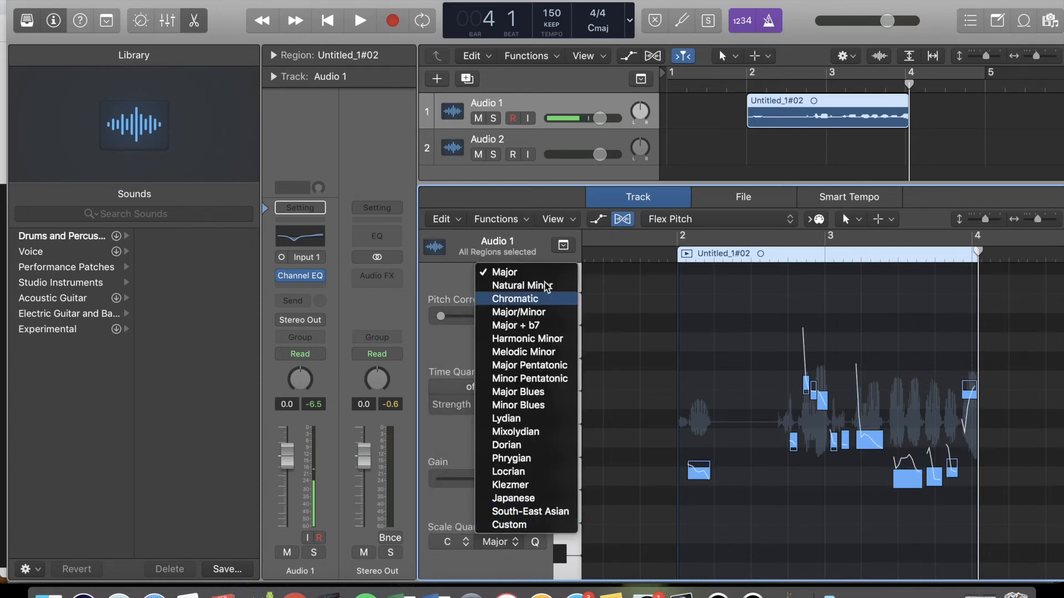
pyautogui.click(542, 286)
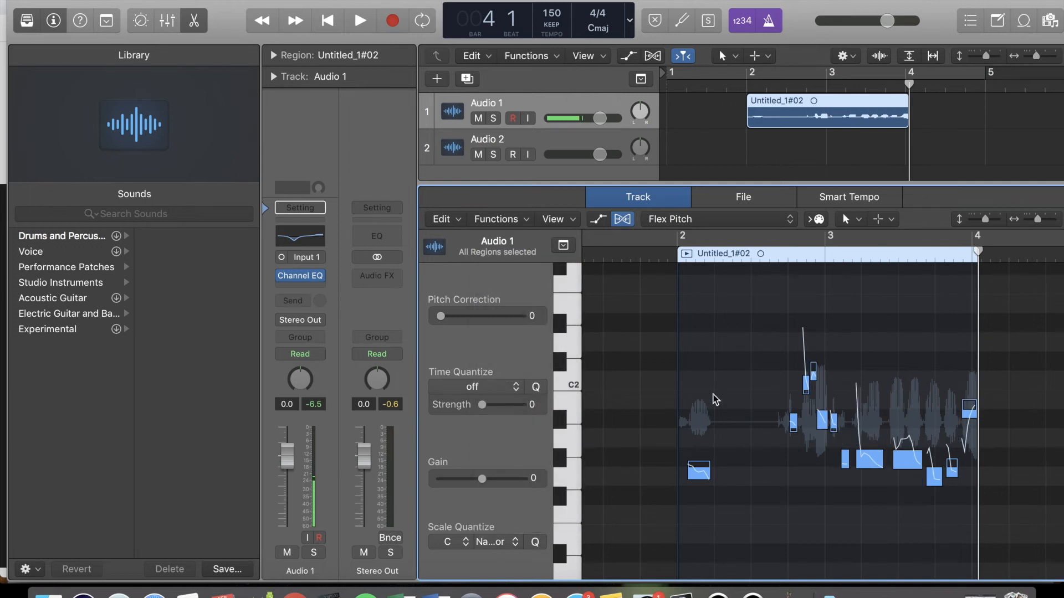
# Select all Flex Pitch notes in the Audio 1 region and set their Pitch Correction to 100.
pyautogui.click(777, 332)
pyautogui.press('super+a')
pyautogui.moveTo(518, 316); pyautogui.dragTo(697, 322)
pyautogui.scroll(6, 800, 443)
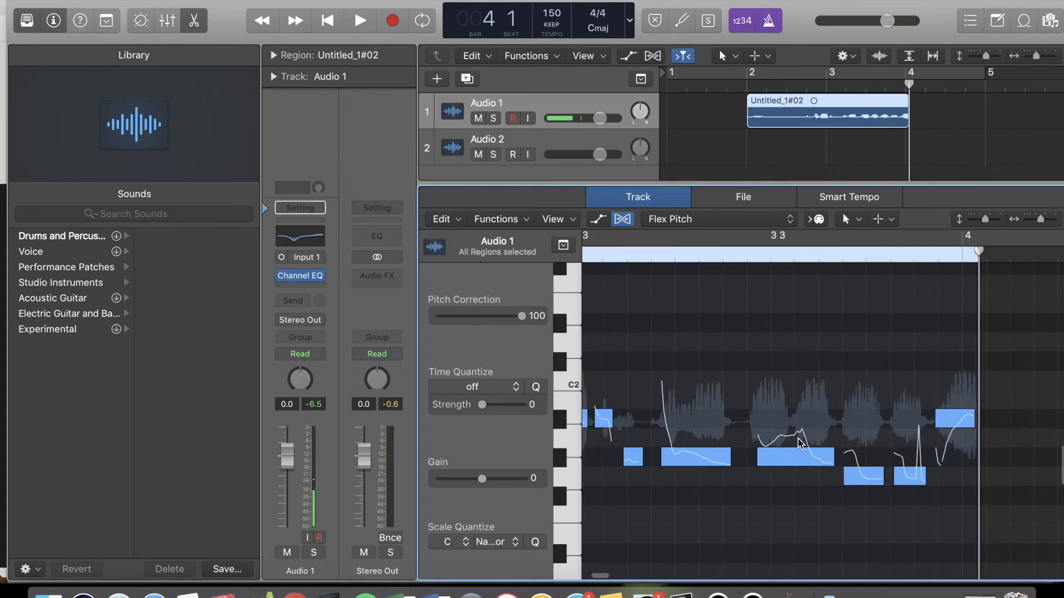
# Select only the long Flex Pitch note starting just before 3 3 and reduce its vibrato.
pyautogui.scroll(-3, 801, 444)
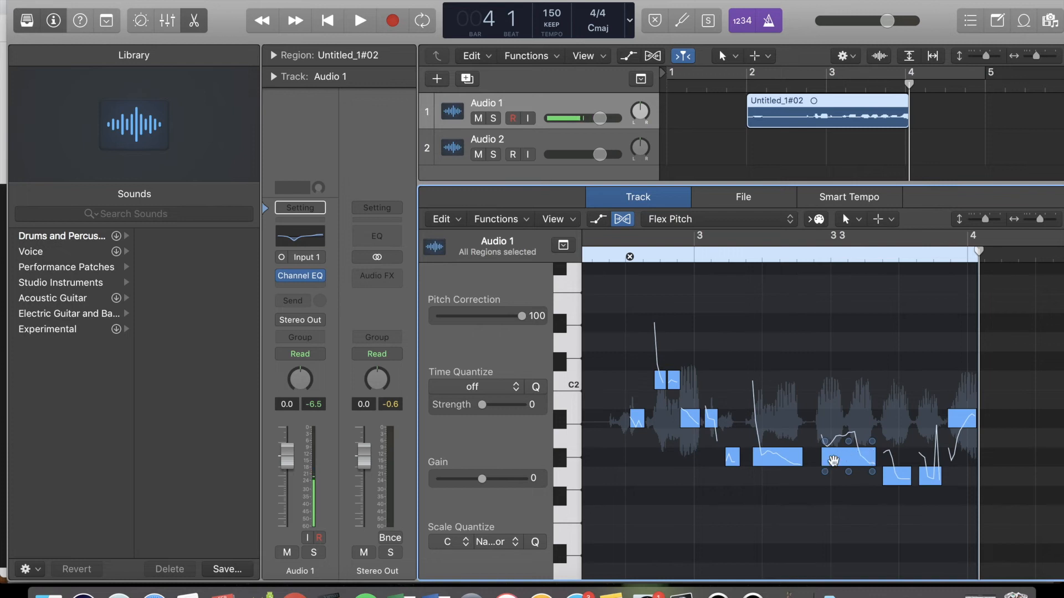
pyautogui.click(848, 489)
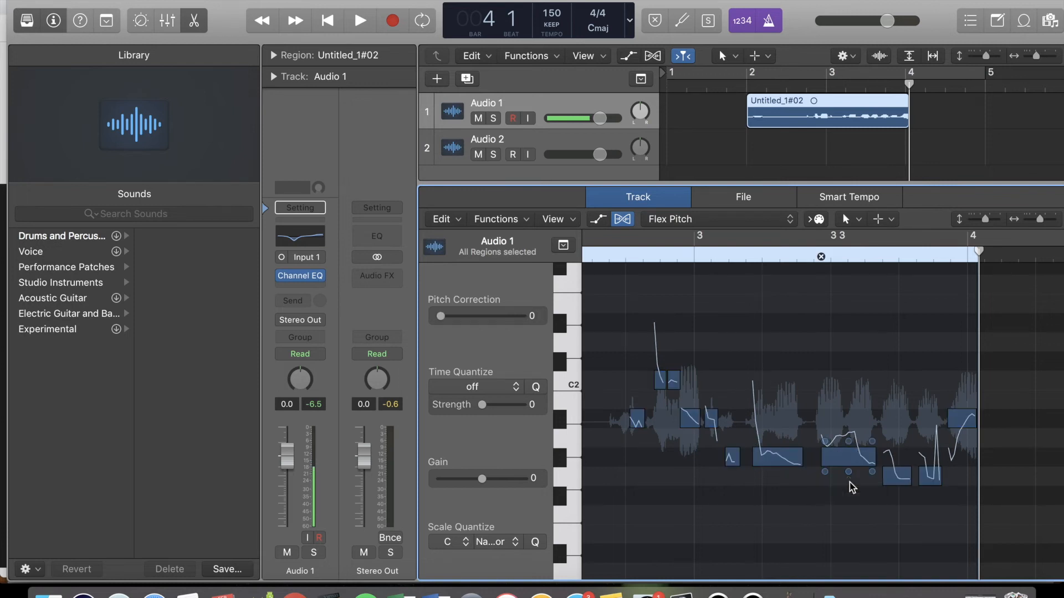
pyautogui.click(854, 457)
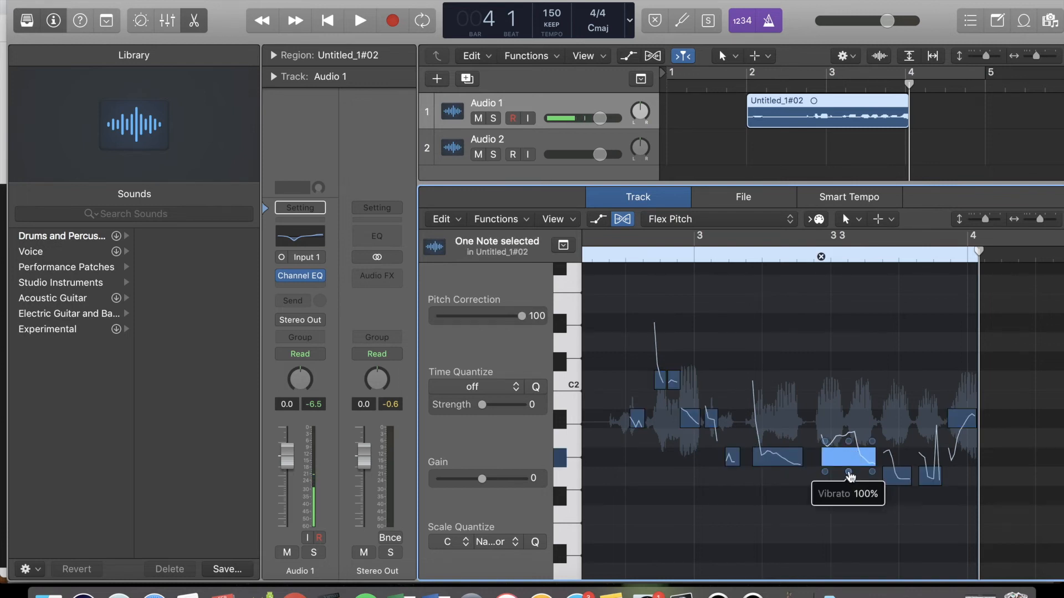
pyautogui.moveTo(849, 472); pyautogui.dragTo(849, 501)
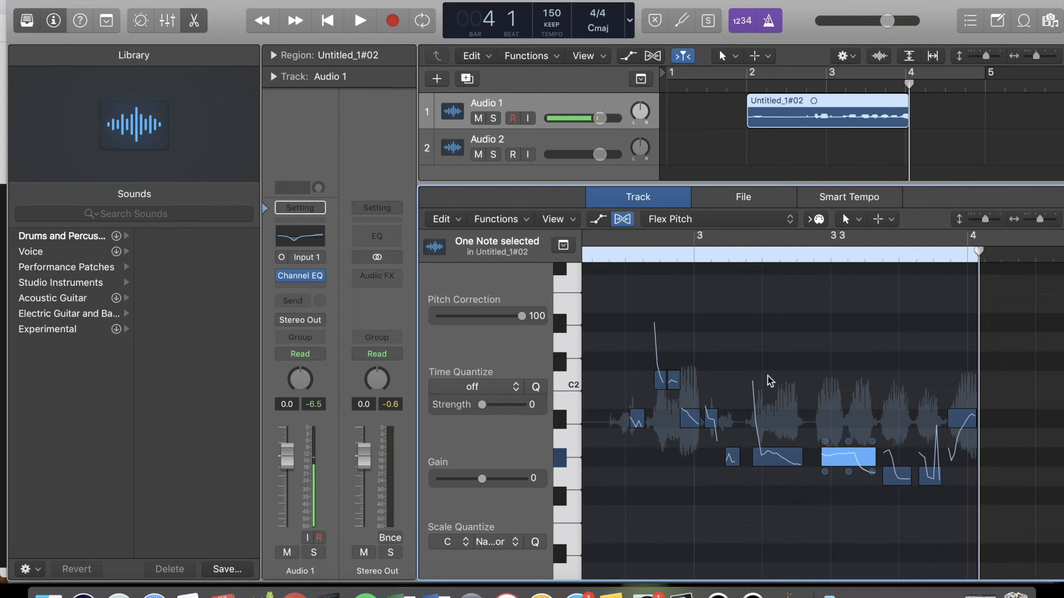
# Examine the corrected notes and pitch curves across the whole region in the Flex Pitch editor.
pyautogui.press('super+Left')
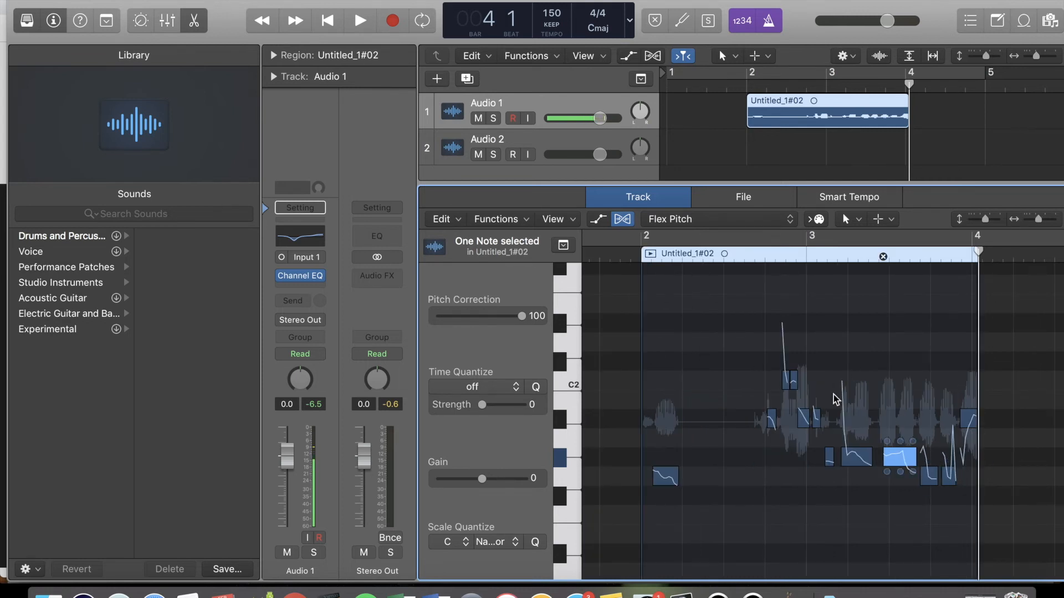
pyautogui.press('super+Left')
pyautogui.press('super+Right')
pyautogui.press('super+Right')
pyautogui.press('super+Right')
pyautogui.press('super+Right')
pyautogui.press('super+Right')
pyautogui.hscroll(-10, 884, 441)
pyautogui.press('super+Left')
pyautogui.press('super+Left')
pyautogui.press('super+Left')
# Shrink the Audio Track Editor to enlarge the Tracks area, and delete the Untitled_1#02 region from Audio 1.
pyautogui.moveTo(730, 187); pyautogui.dragTo(732, 445)
pyautogui.click(824, 117)
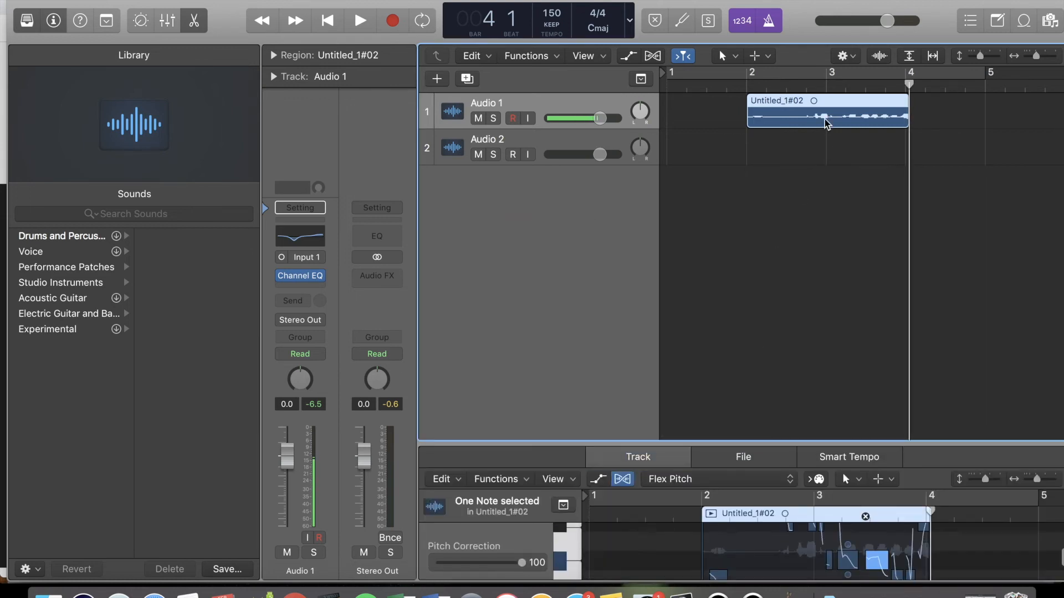
pyautogui.press('Delete')
pyautogui.press('Return')
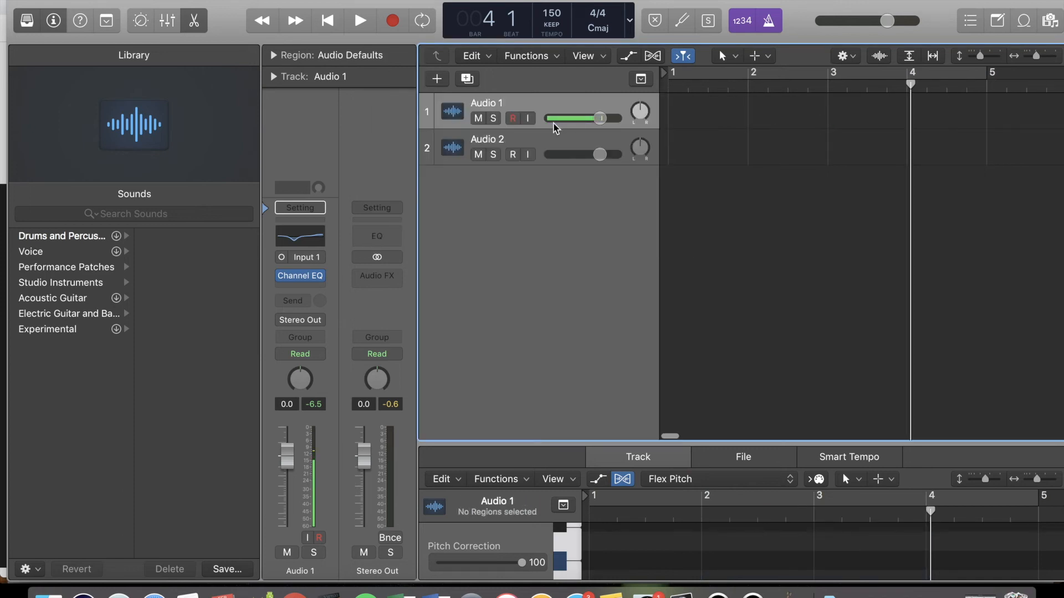
# Open the Bounce settings for Project or Section and move the dialog clear of the timeline ruler.
pyautogui.press('super+Left')
pyautogui.press('super+Left')
pyautogui.press('super+Left')
pyautogui.press('super+Left')
pyautogui.hscroll(-3, 812, 117)
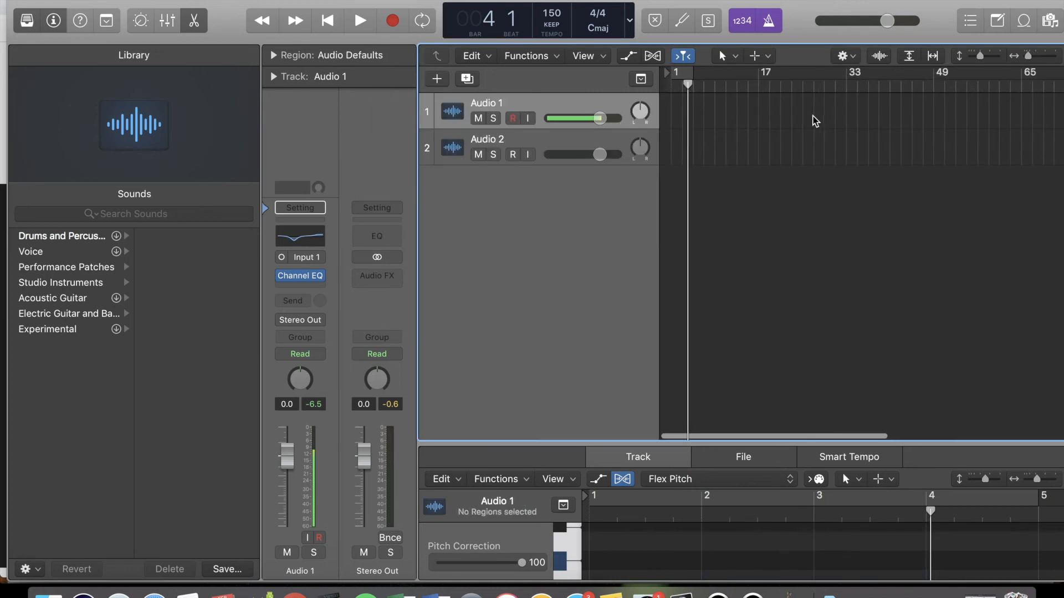
pyautogui.hscroll(-1, 742, 116)
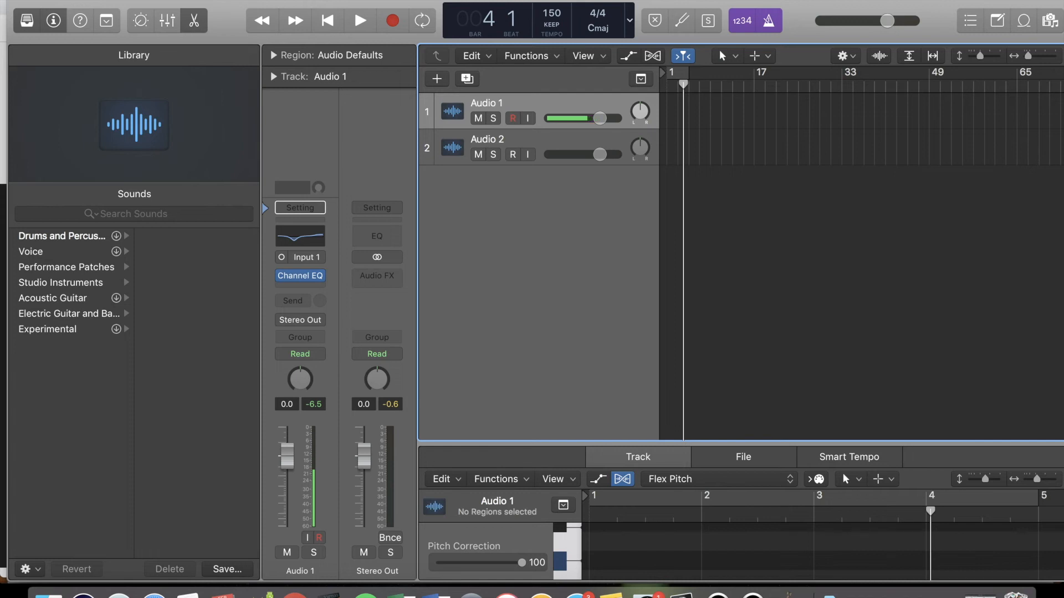
pyautogui.click(116, 0)
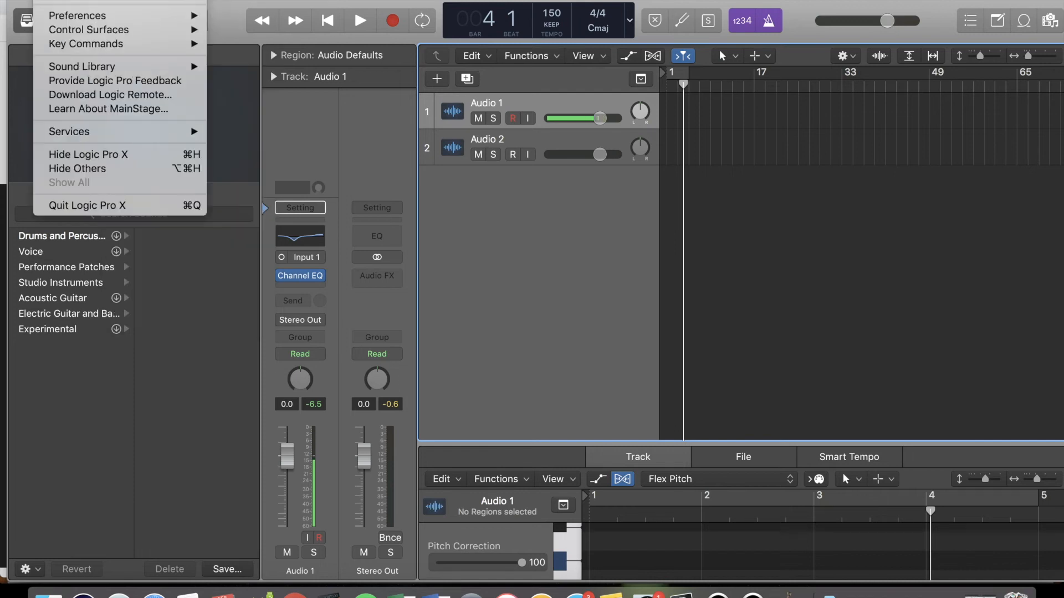
pyautogui.moveTo(67, 0)
pyautogui.moveTo(116, 0)
pyautogui.moveTo(138, 304)
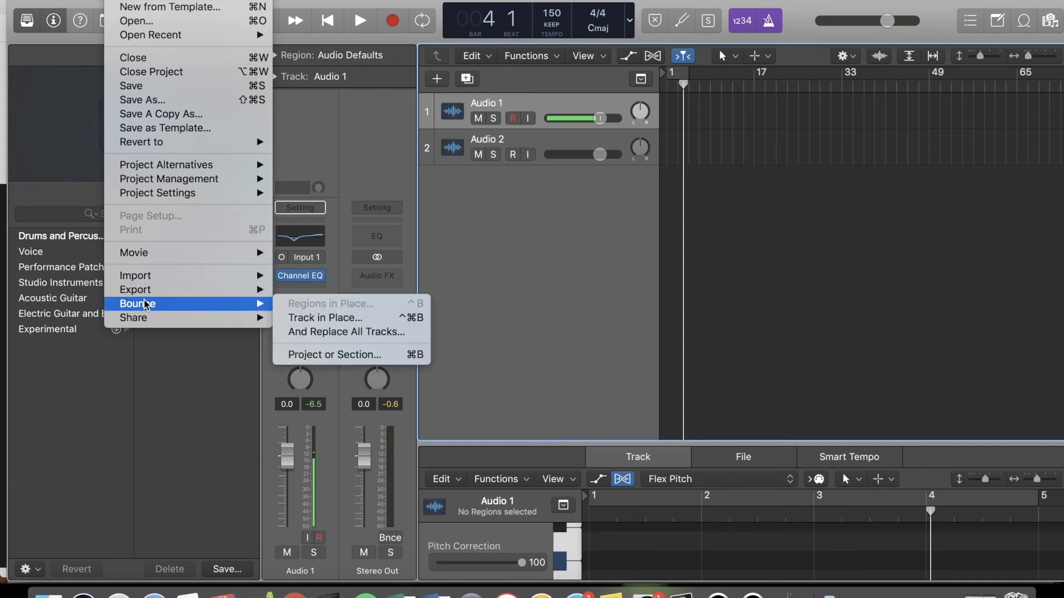
pyautogui.click(360, 357)
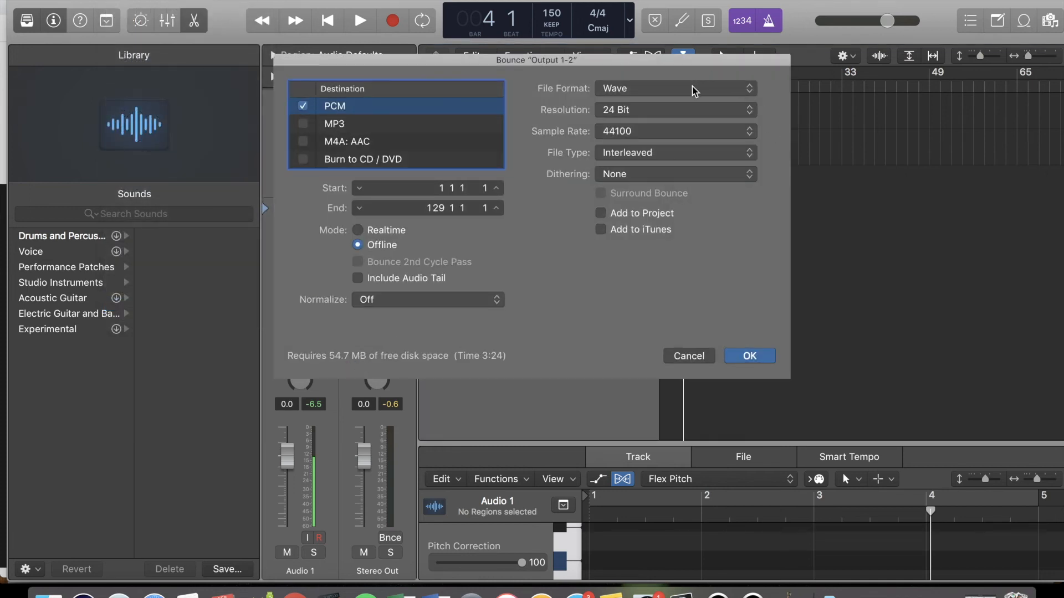
pyautogui.moveTo(692, 62); pyautogui.dragTo(695, 146)
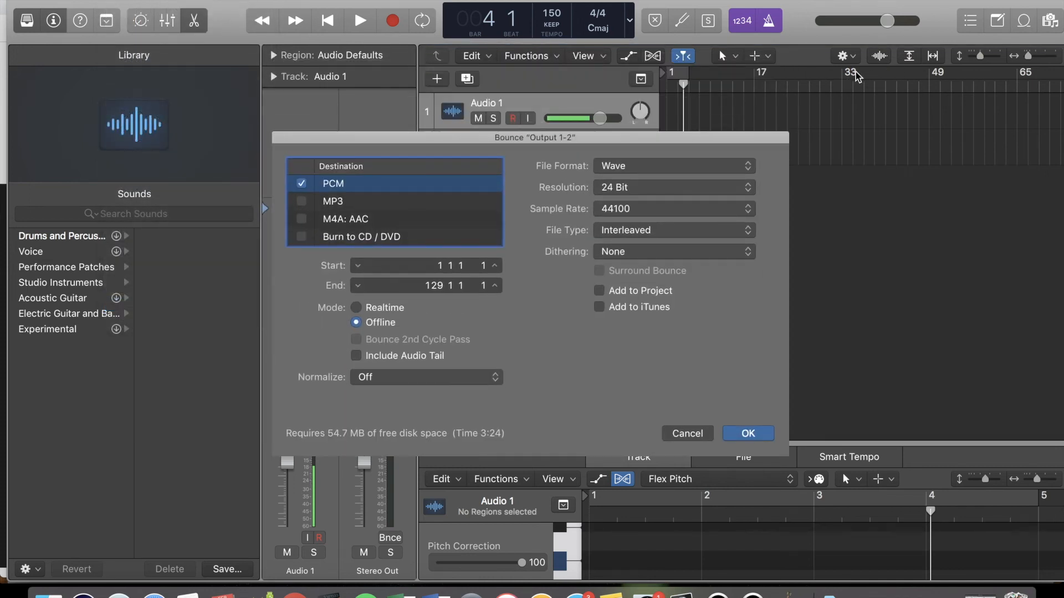
# Set the bounce's end position to bar 17 and select the start position value.
pyautogui.scroll(5, 916, 94)
pyautogui.scroll(1, 915, 95)
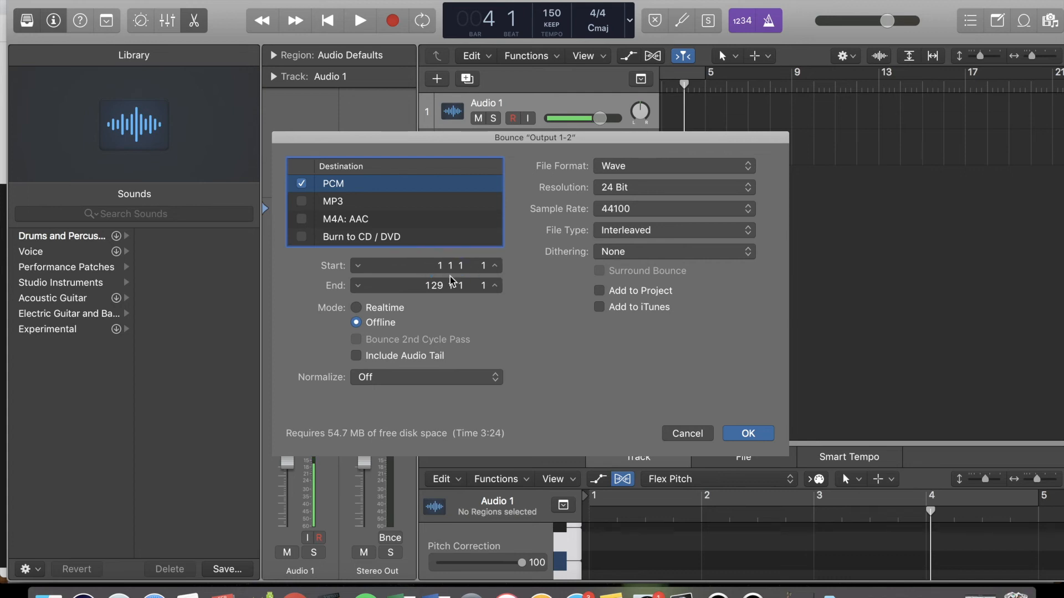
pyautogui.doubleClick(434, 284)
pyautogui.write('1')
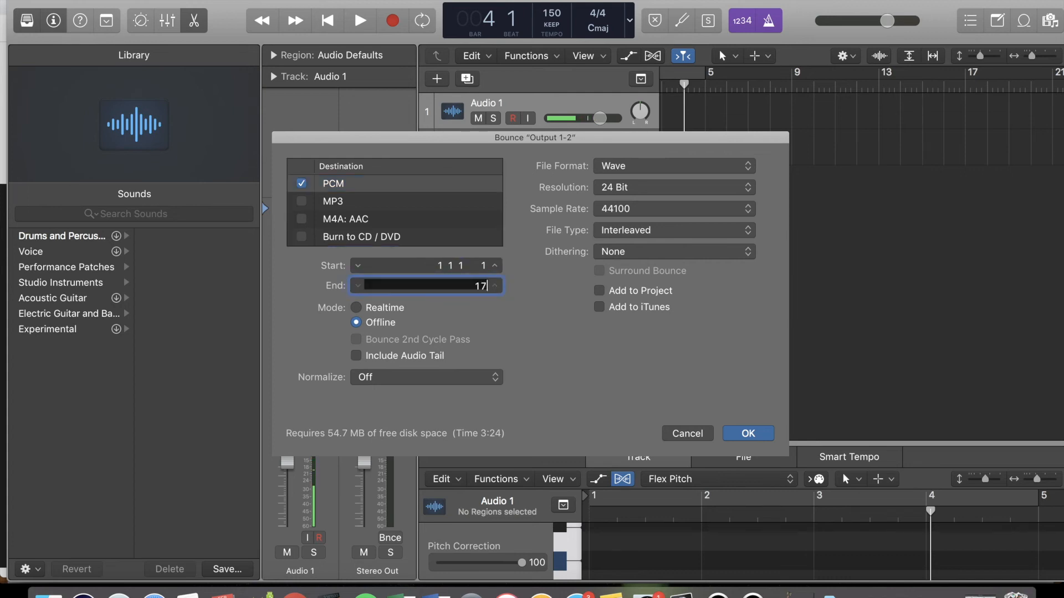
pyautogui.write('7')
pyautogui.doubleClick(462, 269)
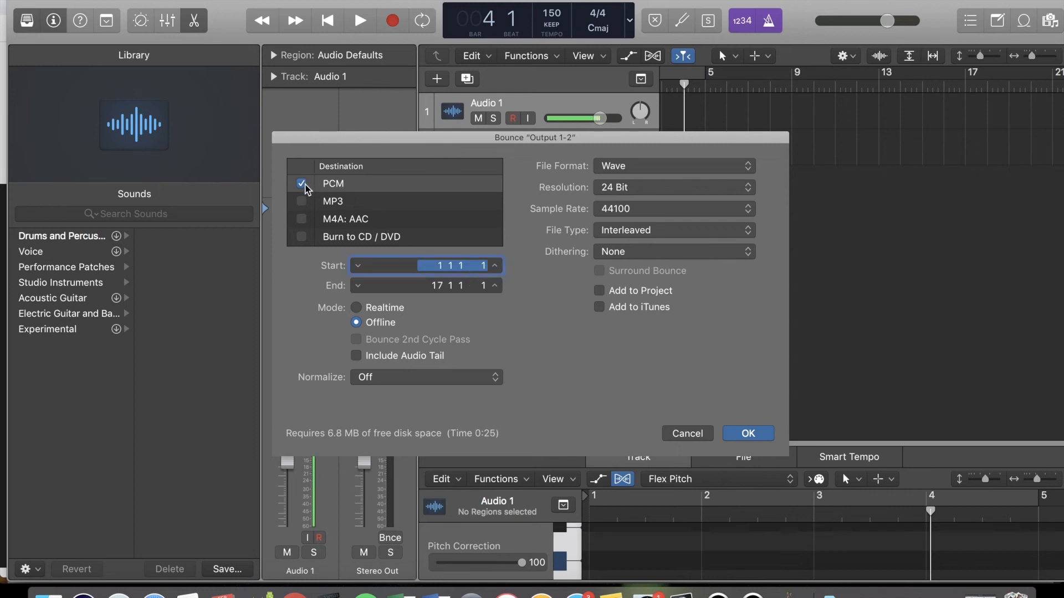
# View the available PCM file formats for the bounce, keeping Wave.
pyautogui.click(677, 171)
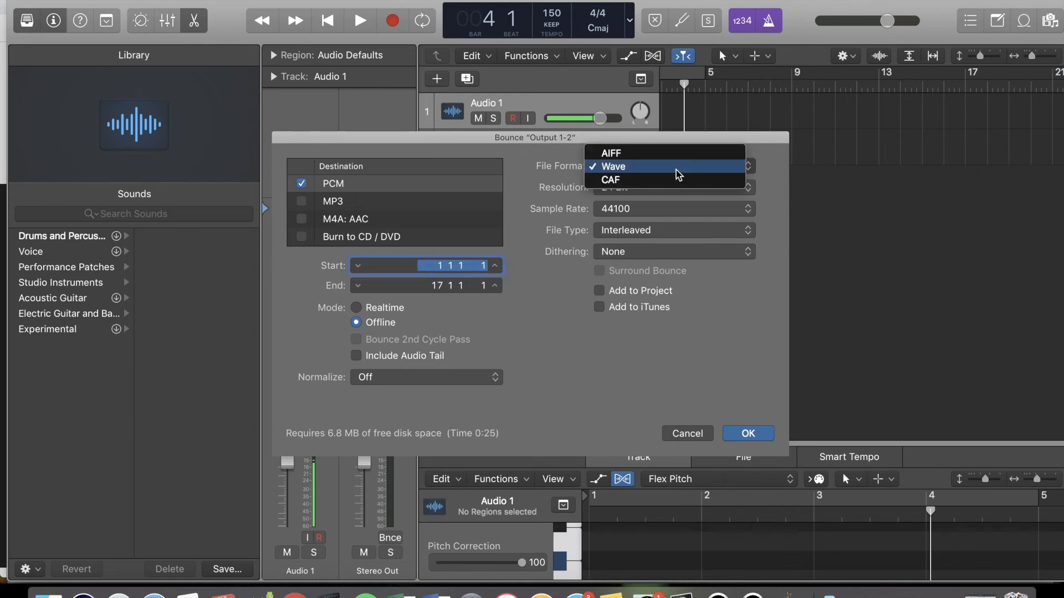
pyautogui.click(518, 169)
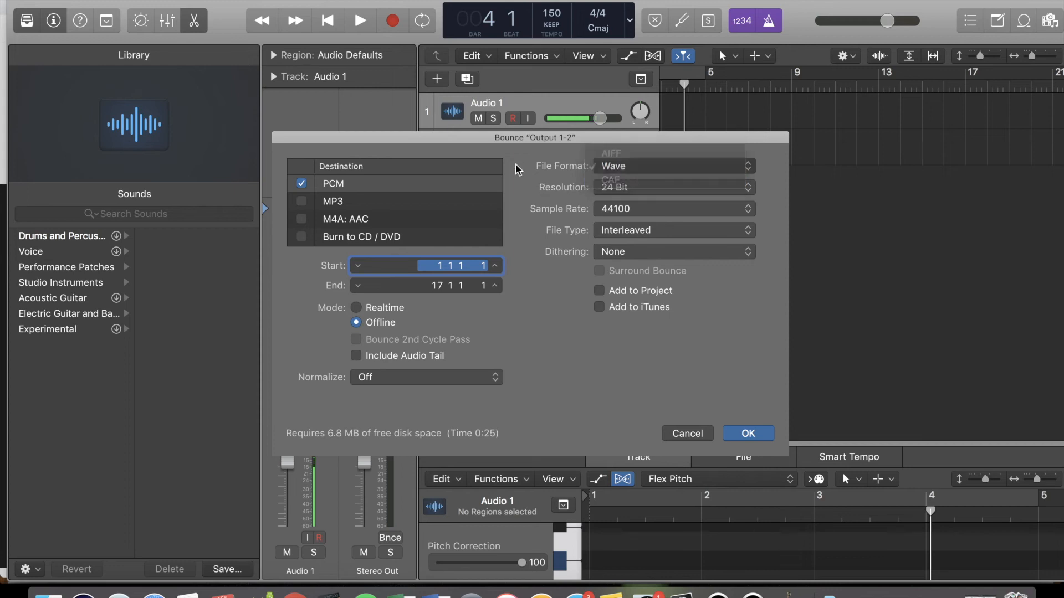
pyautogui.click(647, 171)
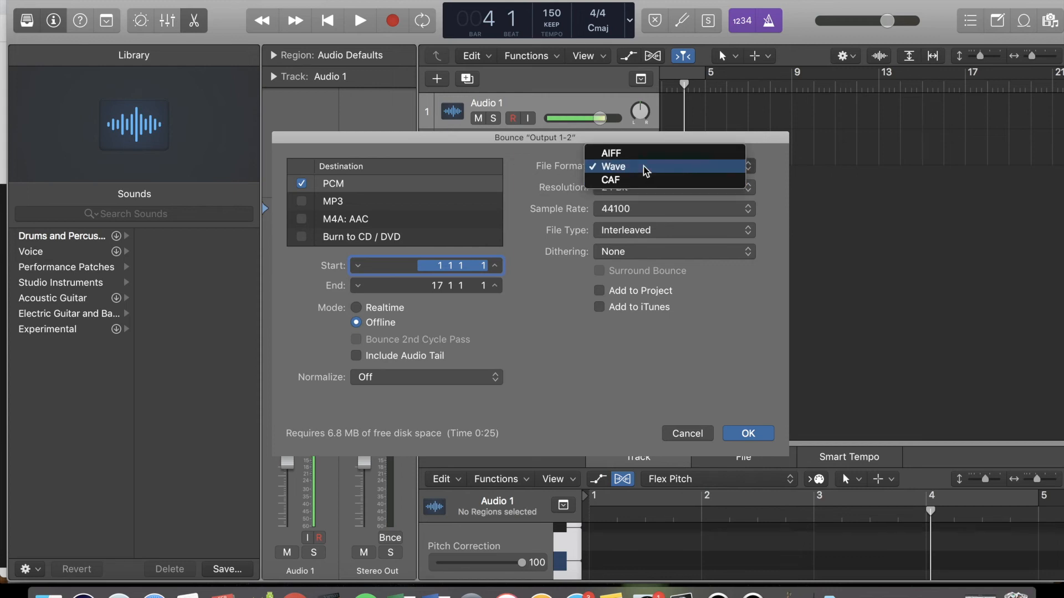
pyautogui.click(518, 153)
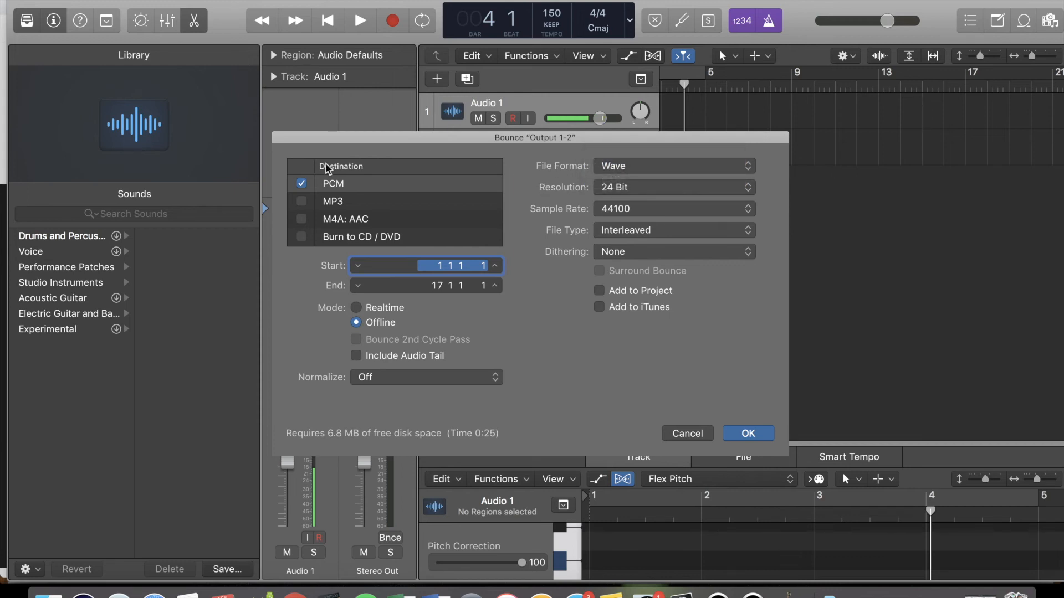
# Enable MP3 as a bounce destination, compare its settings with PCM's, and disable PCM.
pyautogui.click(302, 201)
pyautogui.click(357, 188)
pyautogui.click(353, 200)
pyautogui.click(353, 185)
pyautogui.click(353, 200)
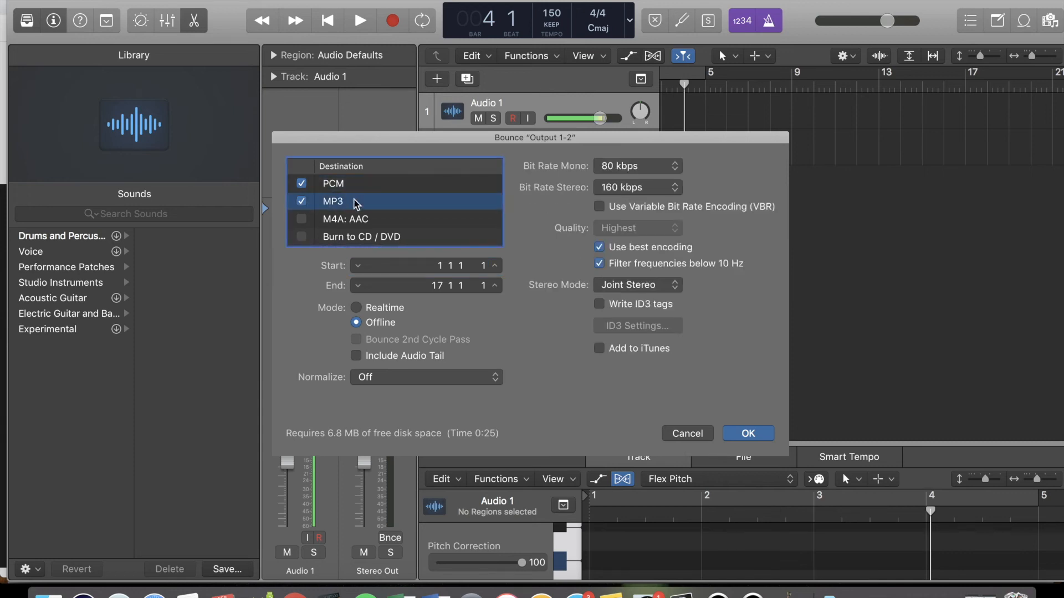
pyautogui.click(303, 185)
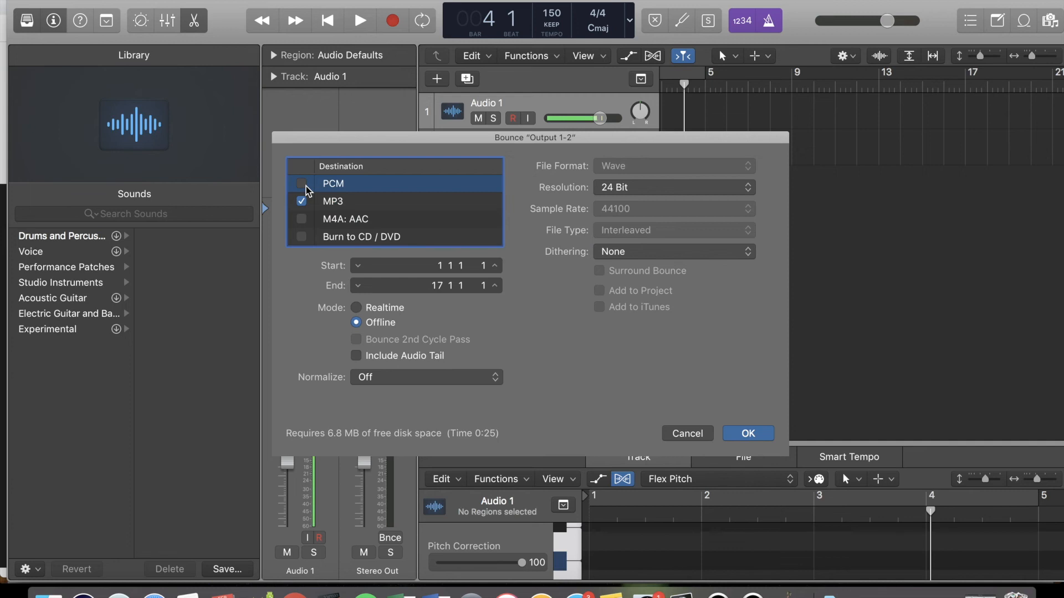
pyautogui.click(333, 202)
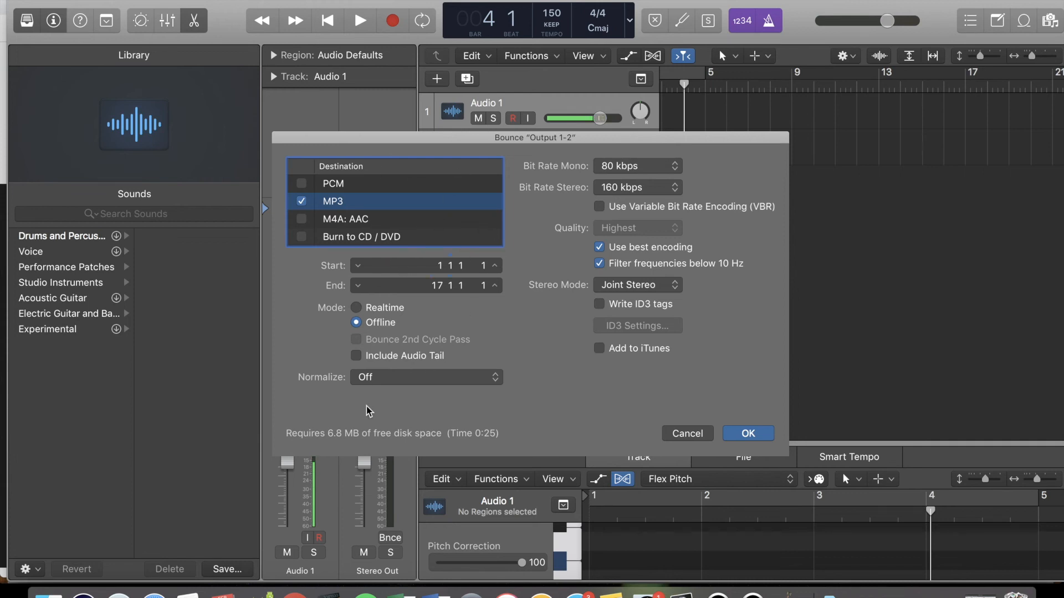
# View the bounce's Normalize options, leaving Normalize set to Off.
pyautogui.click(380, 376)
pyautogui.click(489, 324)
pyautogui.click(416, 377)
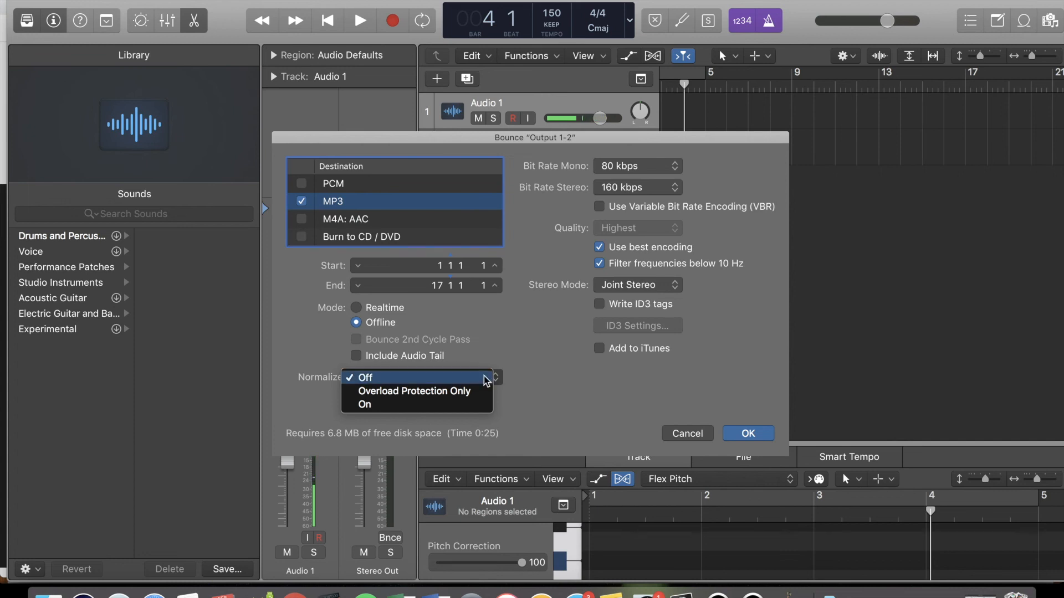
pyautogui.click(482, 336)
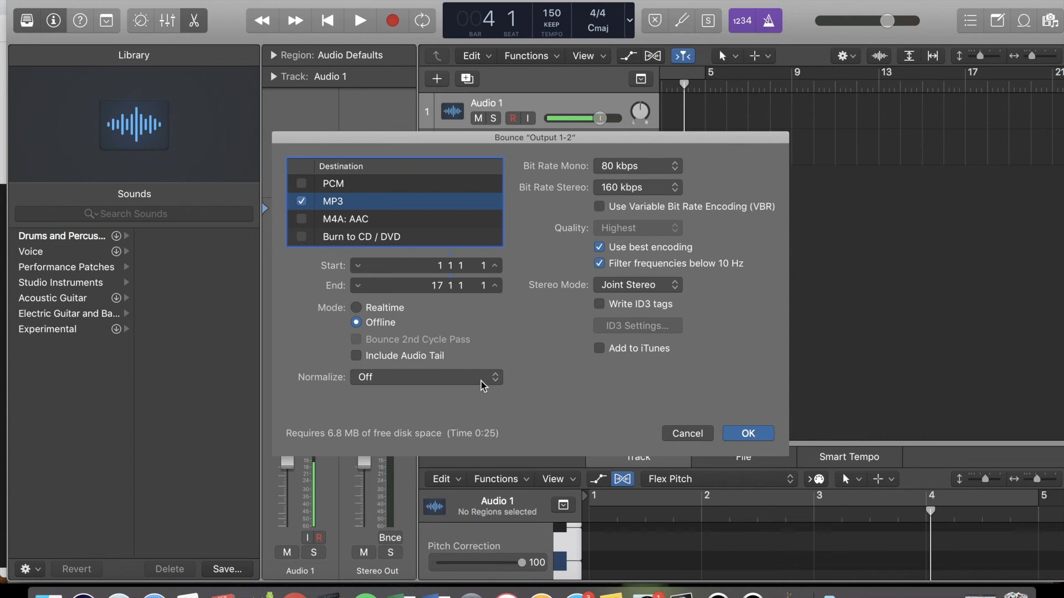
# Enable both PCM and MP3 as bounce destinations and display the MP3 bit rate settings.
pyautogui.click(302, 185)
pyautogui.click(332, 204)
pyautogui.click(336, 188)
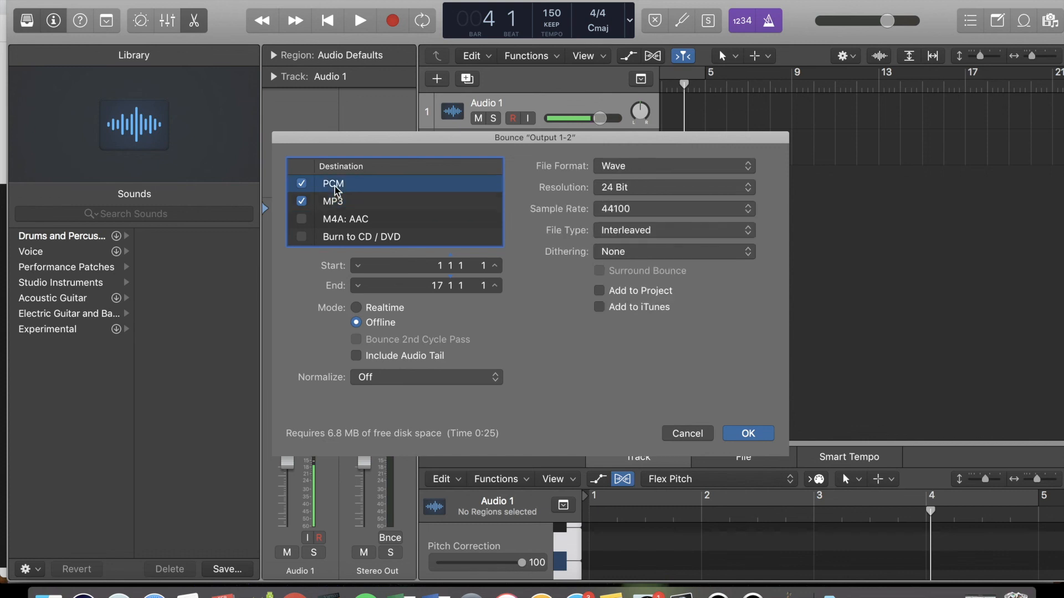
pyautogui.click(302, 184)
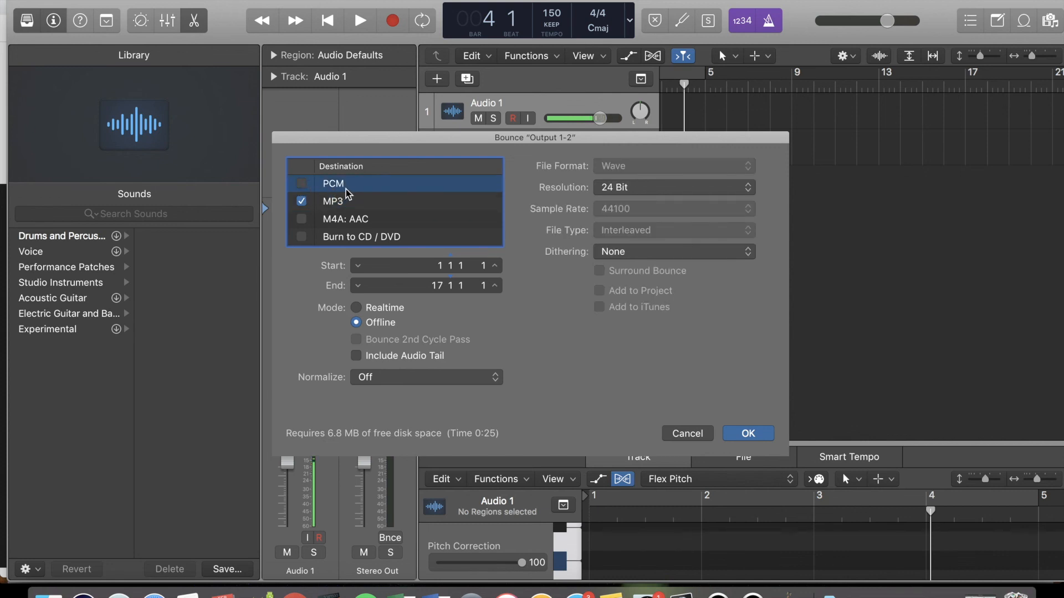
pyautogui.click(302, 183)
pyautogui.click(336, 203)
pyautogui.click(337, 187)
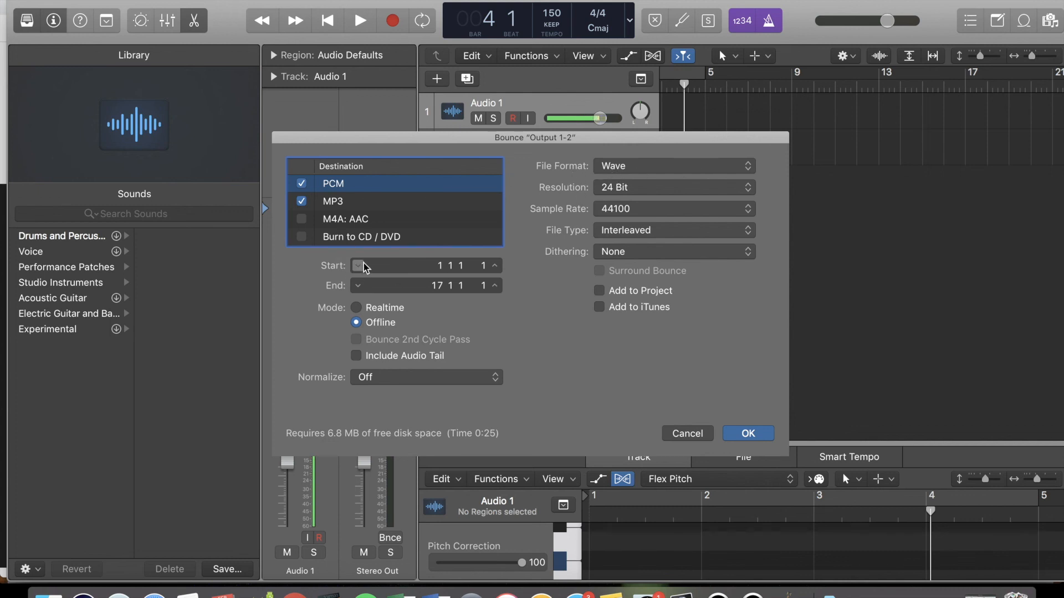
pyautogui.click(351, 202)
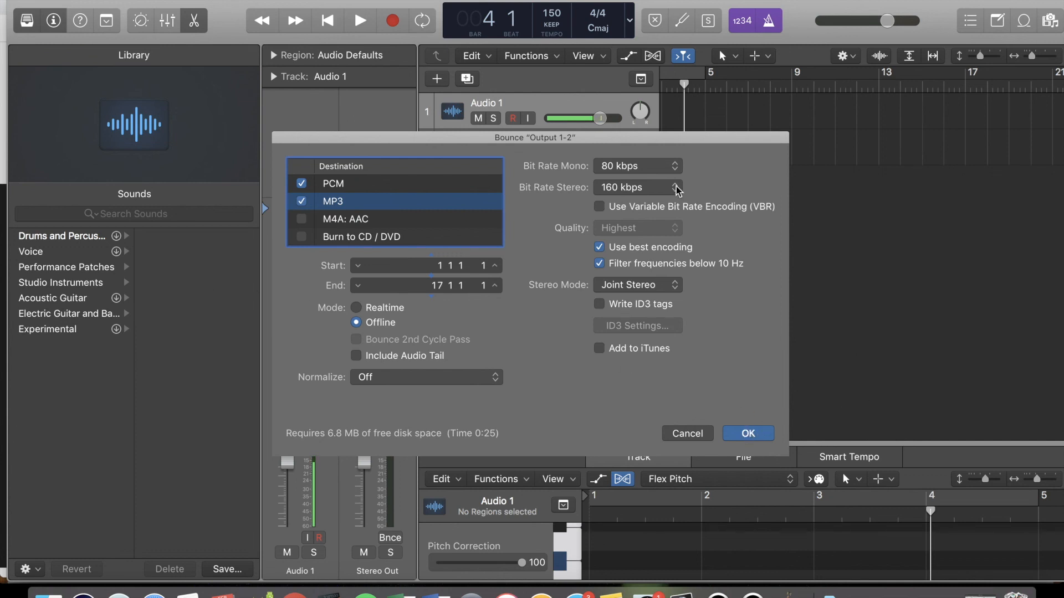
# Accept the bounce settings to reach the save dialog, and cancel it without bouncing a file.
pyautogui.click(747, 433)
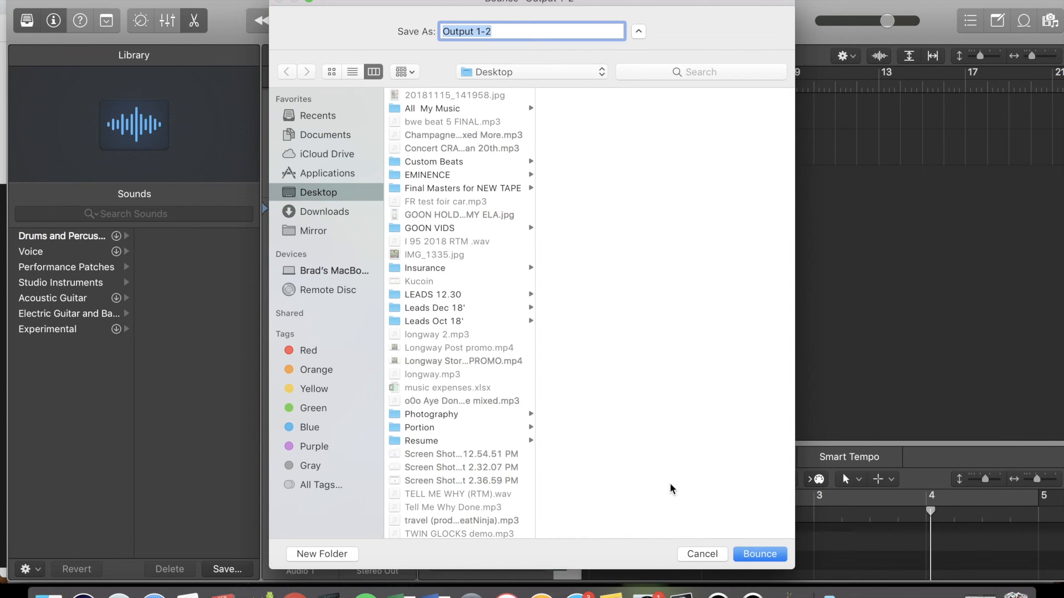
pyautogui.click(712, 554)
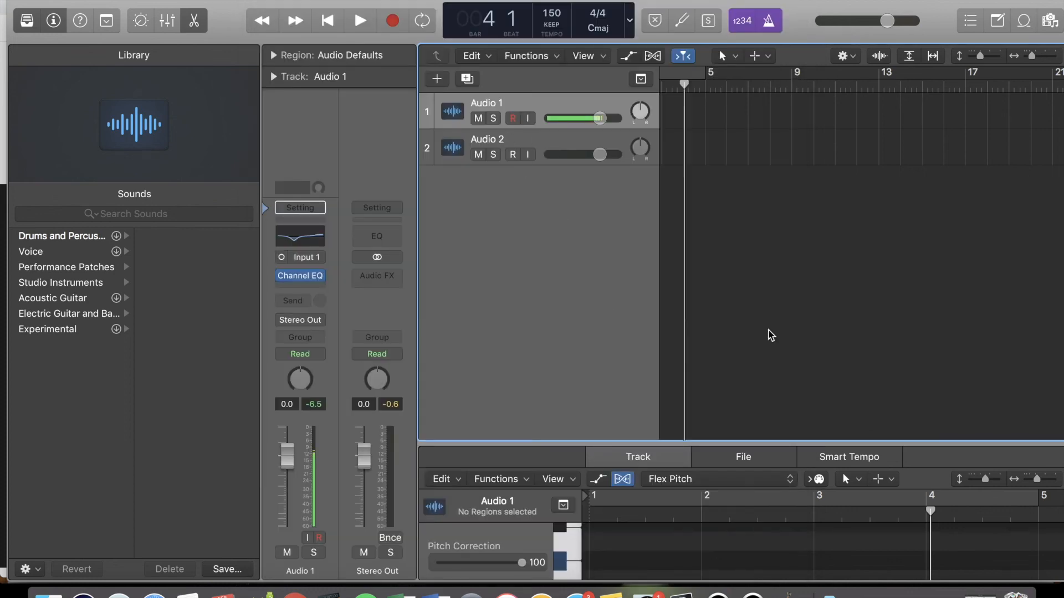
pyautogui.moveTo(336, 2)
pyautogui.mouseDown()
pyautogui.moveTo(323, 277)
pyautogui.moveTo(323, 64)
pyautogui.moveTo(349, 41)
pyautogui.moveTo(349, 2)
pyautogui.mouseUp()
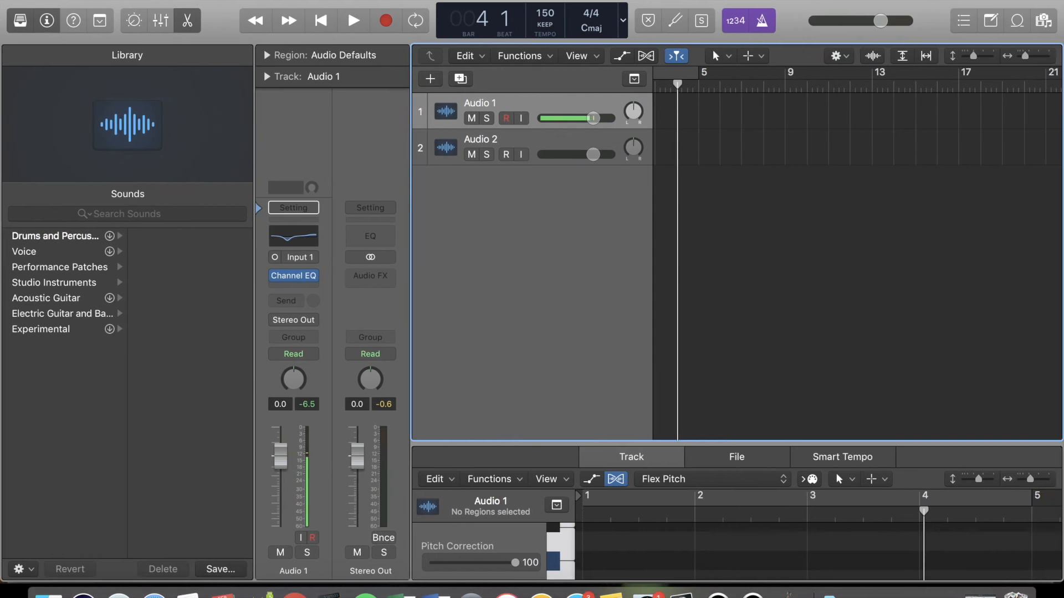